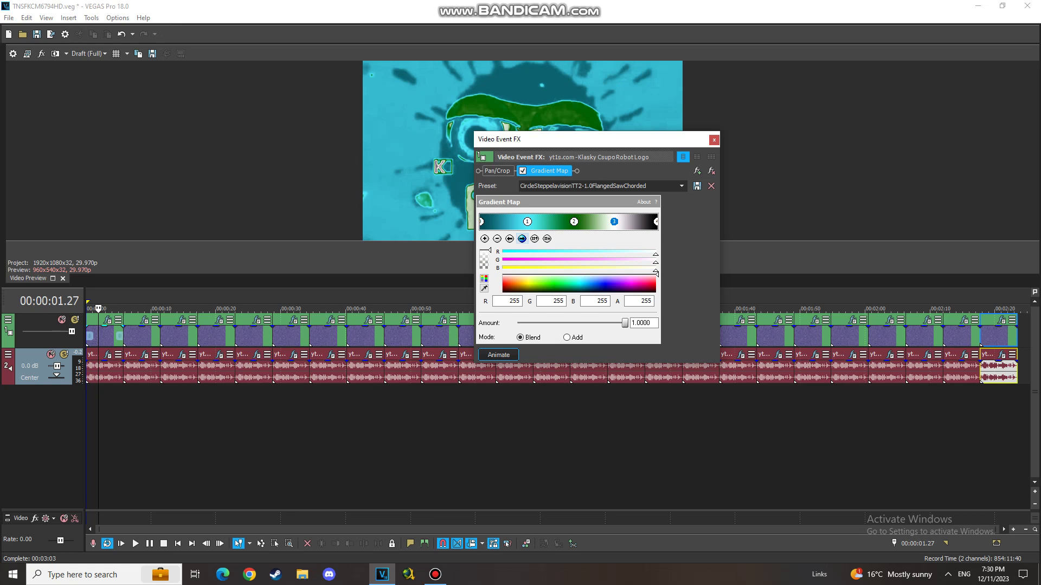
Examine the last Gradient Map colour point and the IL Vocodex audio effect settings of the first clip.
{"action": "left_click", "coordinate": [522, 239]}
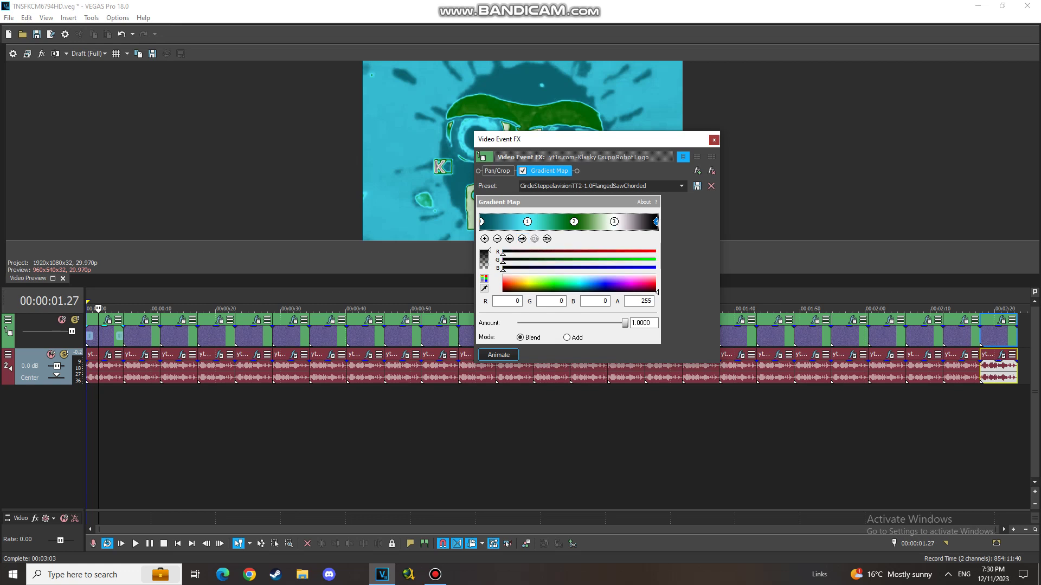
{"action": "left_click", "coordinate": [714, 140]}
{"action": "left_click", "coordinate": [108, 355]}
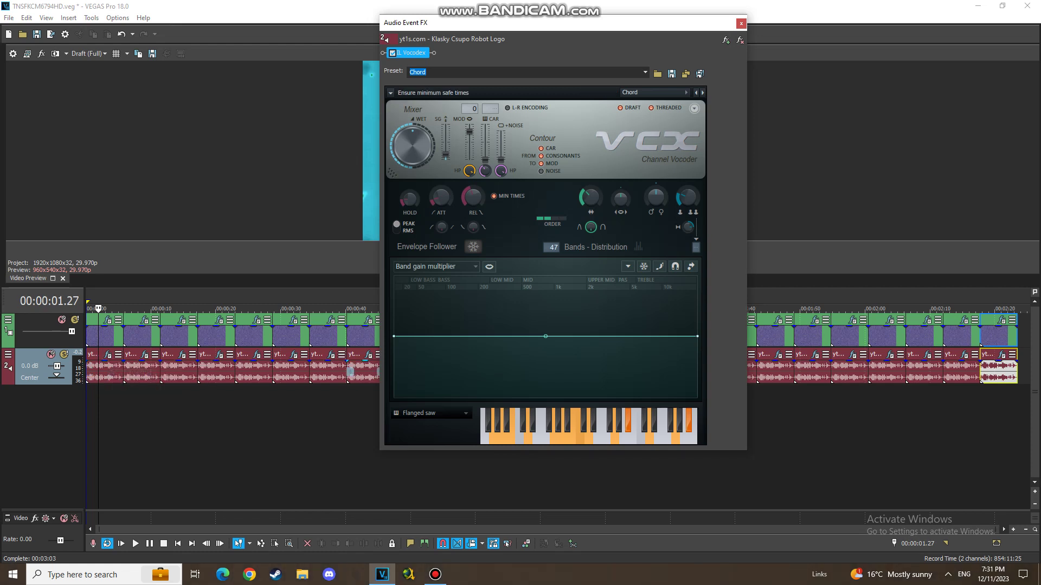
{"action": "left_click", "coordinate": [741, 23]}
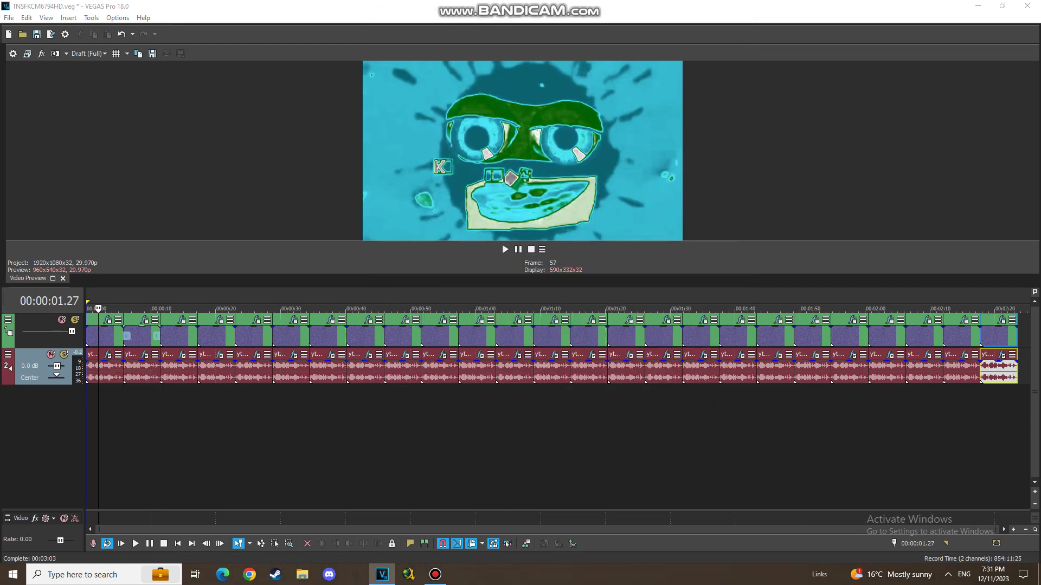
Examine the RGB values of each Gradient Map colour point on the second video clip.
{"action": "left_click", "coordinate": [144, 320]}
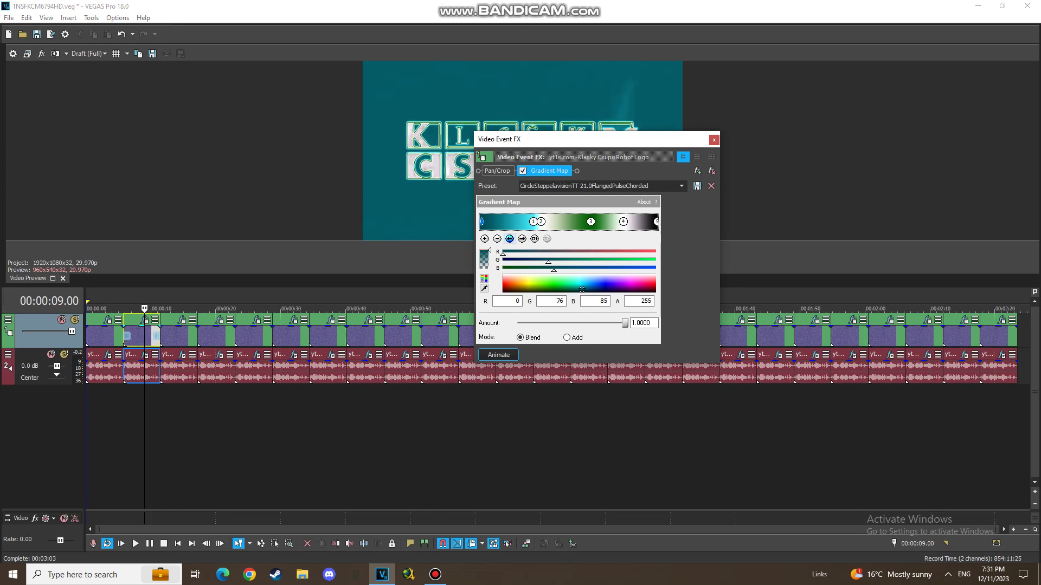
{"action": "left_click", "coordinate": [522, 238]}
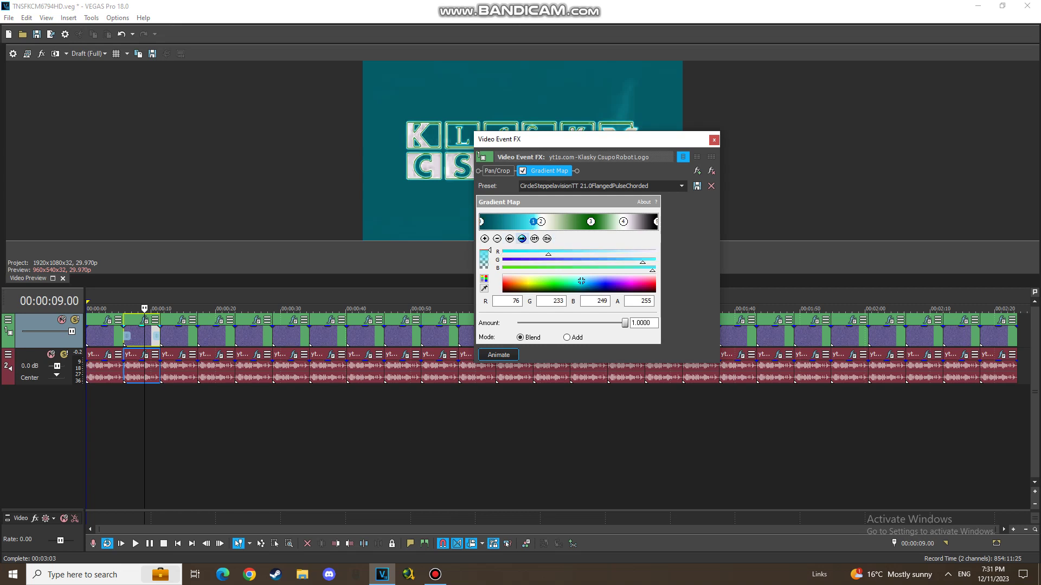
{"action": "left_click", "coordinate": [521, 238]}
{"action": "left_click", "coordinate": [522, 239]}
{"action": "left_click", "coordinate": [522, 238]}
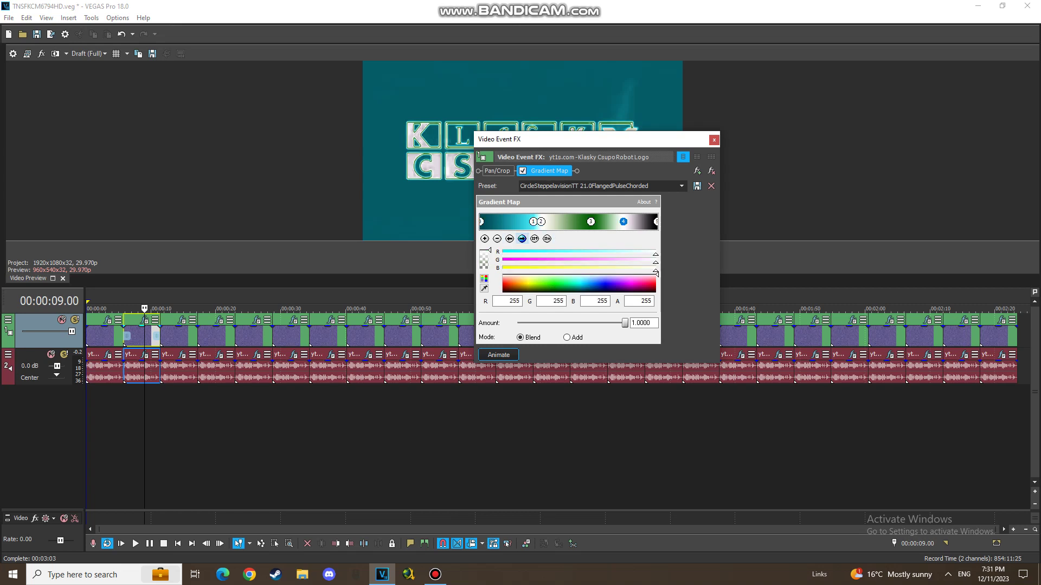
{"action": "left_click", "coordinate": [522, 238]}
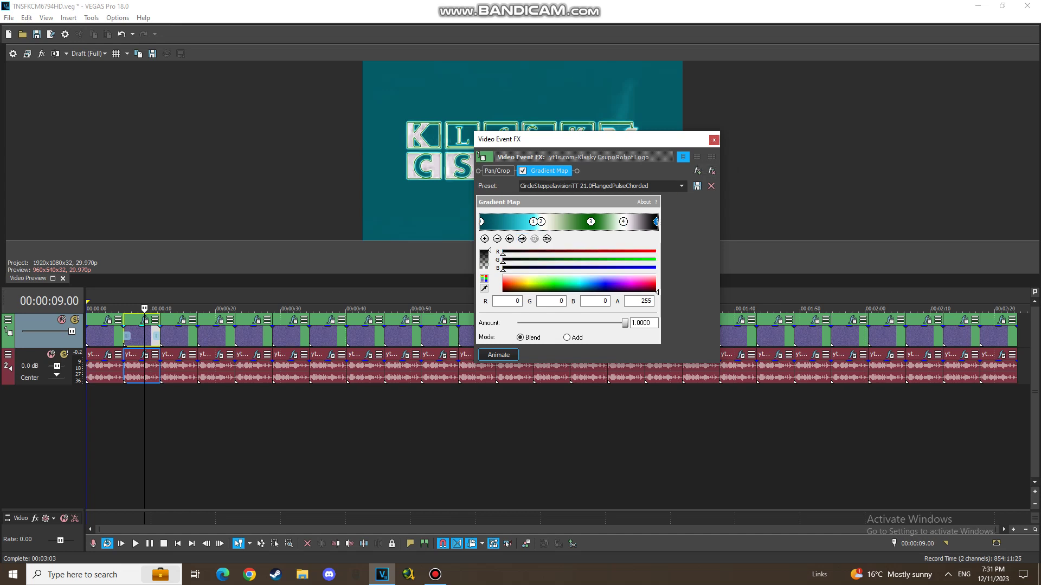
Save the second clip's Gradient Map settings as a preset named CircleSteppelavisionTT2-1.0FlangedPulseChorded.
{"action": "left_click", "coordinate": [584, 186]}
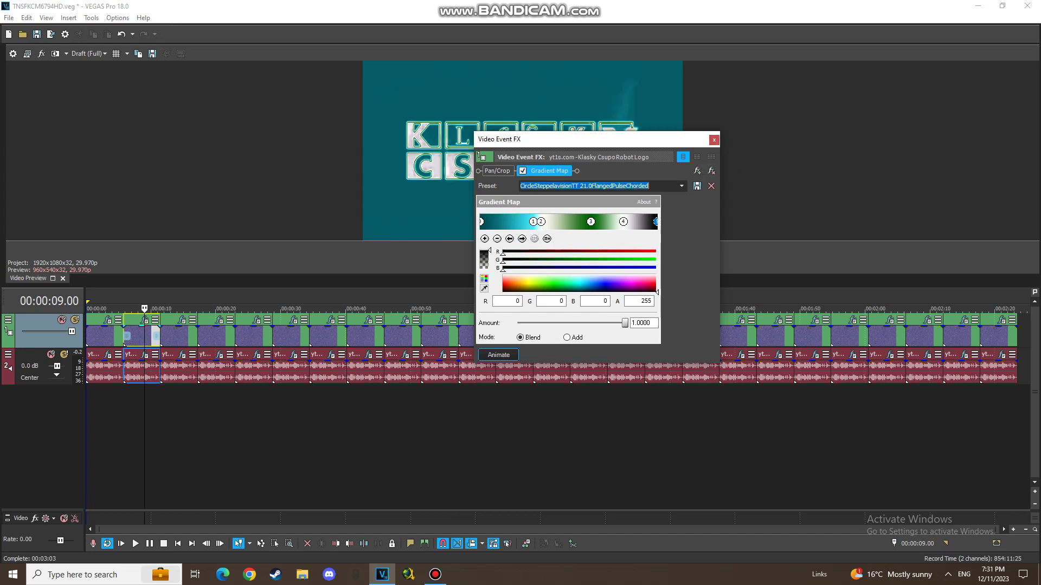
{"action": "left_click", "coordinate": [682, 186]}
{"action": "left_click", "coordinate": [682, 186]}
{"action": "left_click", "coordinate": [579, 186]}
{"action": "key", "text": "BackSpace"}
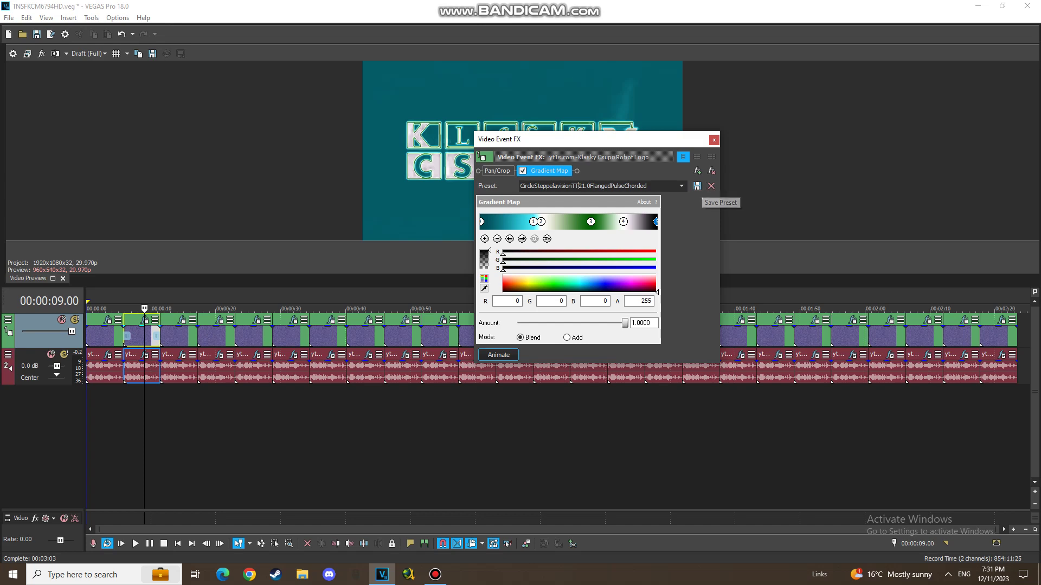
{"action": "left_click", "coordinate": [681, 186]}
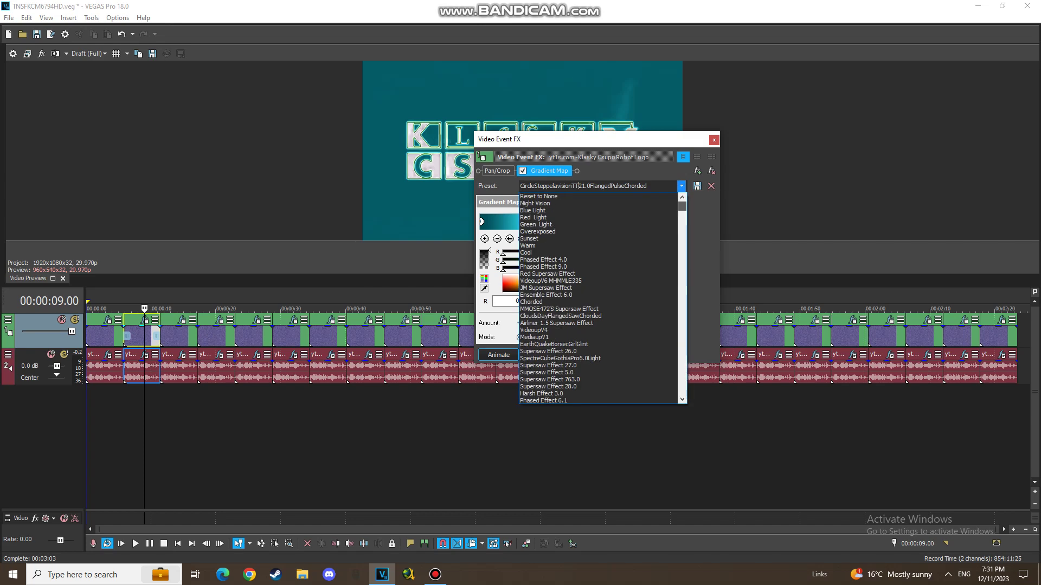
{"action": "left_click_drag", "start_coordinate": [683, 206], "coordinate": [682, 391]}
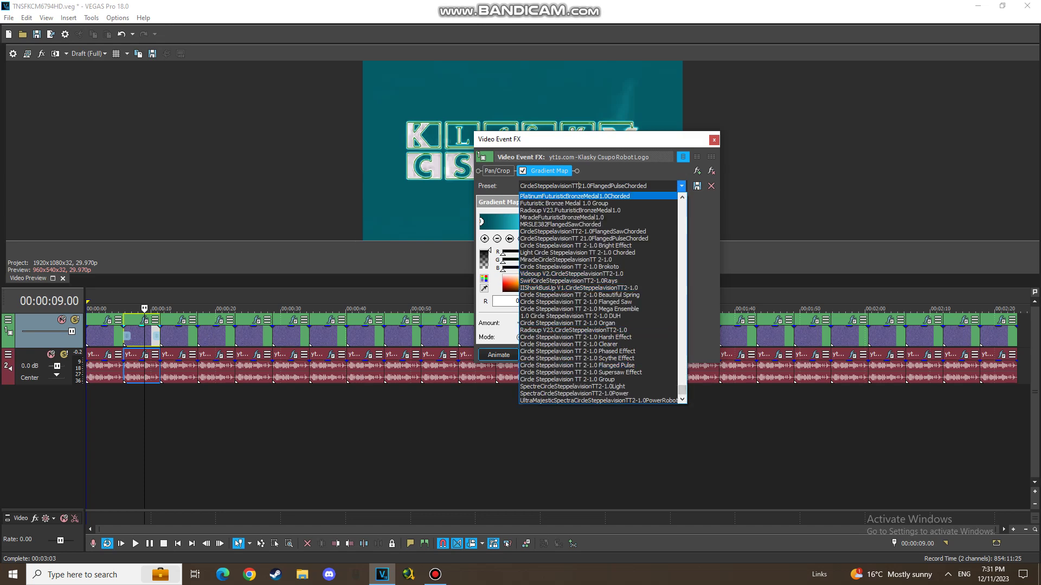
{"action": "left_click", "coordinate": [579, 186]}
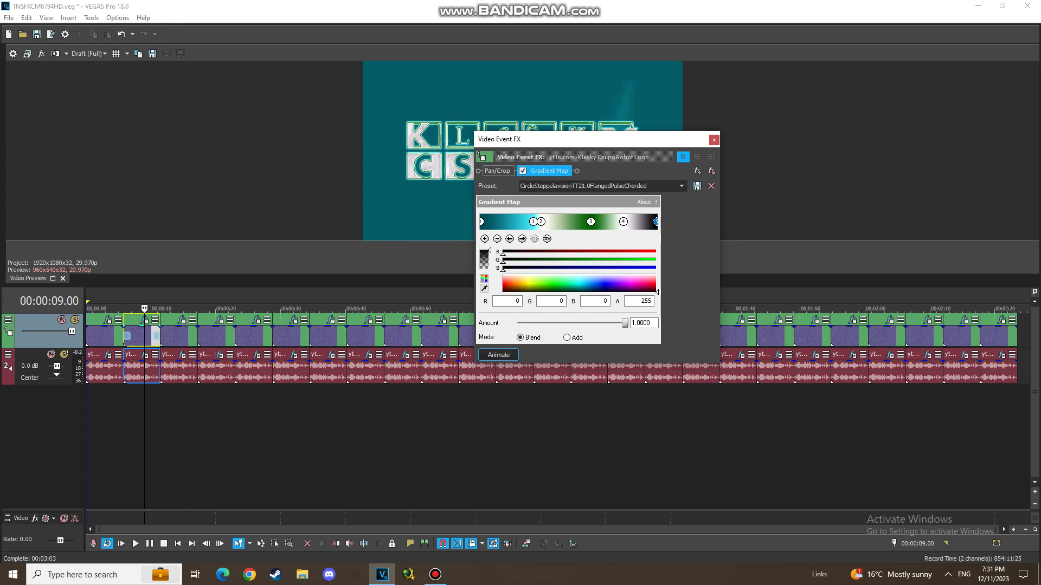
{"action": "type", "text": "0-"}
{"action": "key", "text": "BackSpace"}
{"action": "key", "text": "BackSpace"}
{"action": "type", "text": "-"}
Delete the misnamed preset CircleSteppelavisionTT 21.0FlangedPulseChorded and apply CircleSteppelavisionTT2-1.0FlangedPulseChorded to the second clip.
{"action": "left_click", "coordinate": [681, 186]}
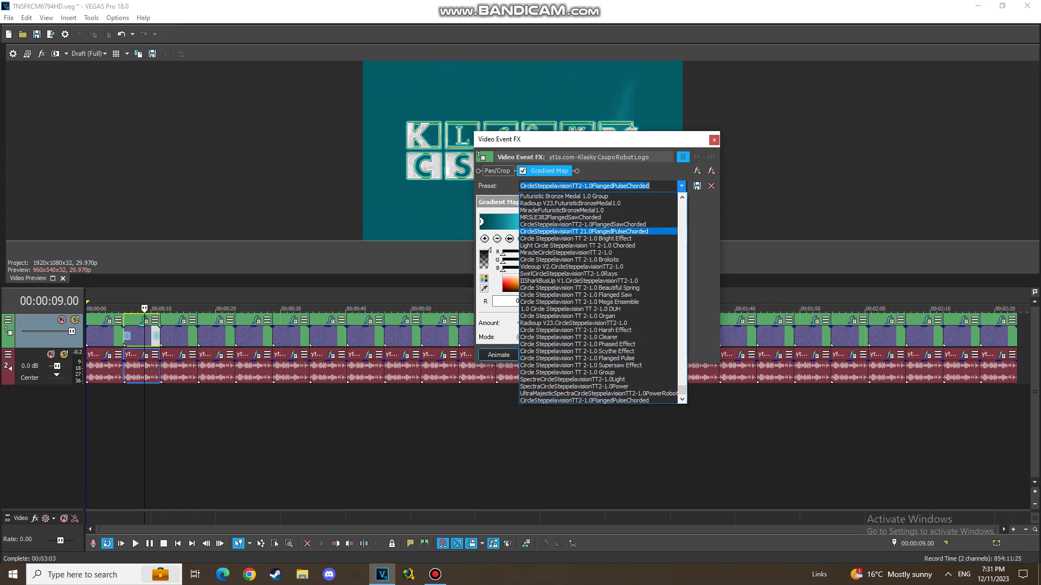
{"action": "left_click", "coordinate": [584, 232]}
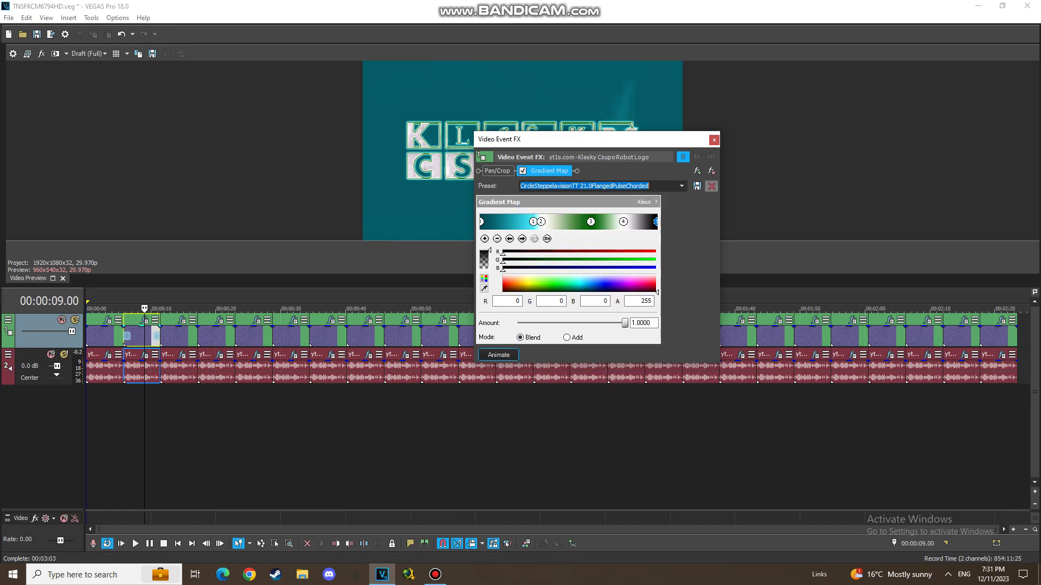
{"action": "left_click", "coordinate": [681, 186]}
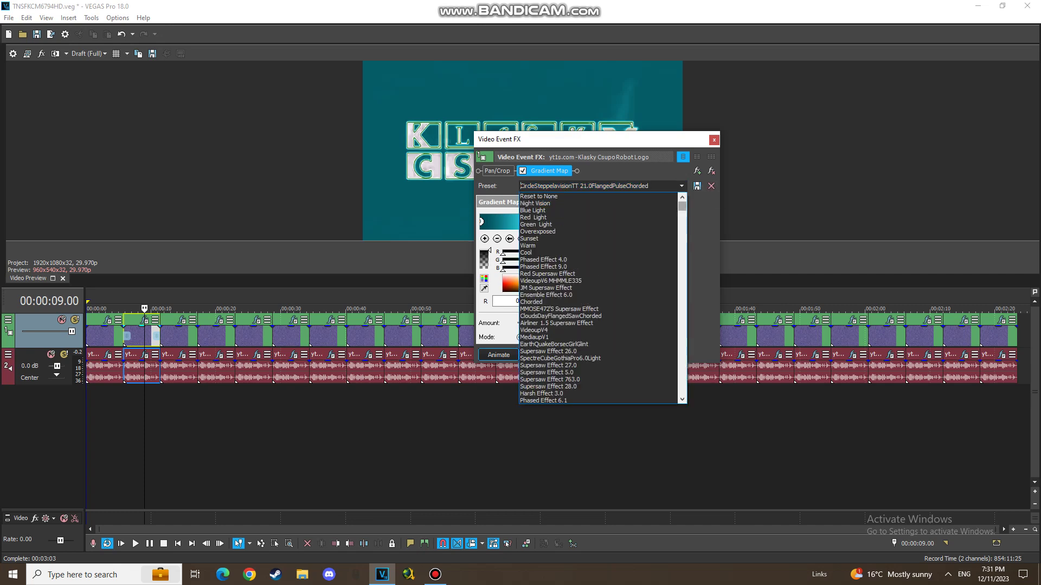
{"action": "left_click", "coordinate": [583, 400]}
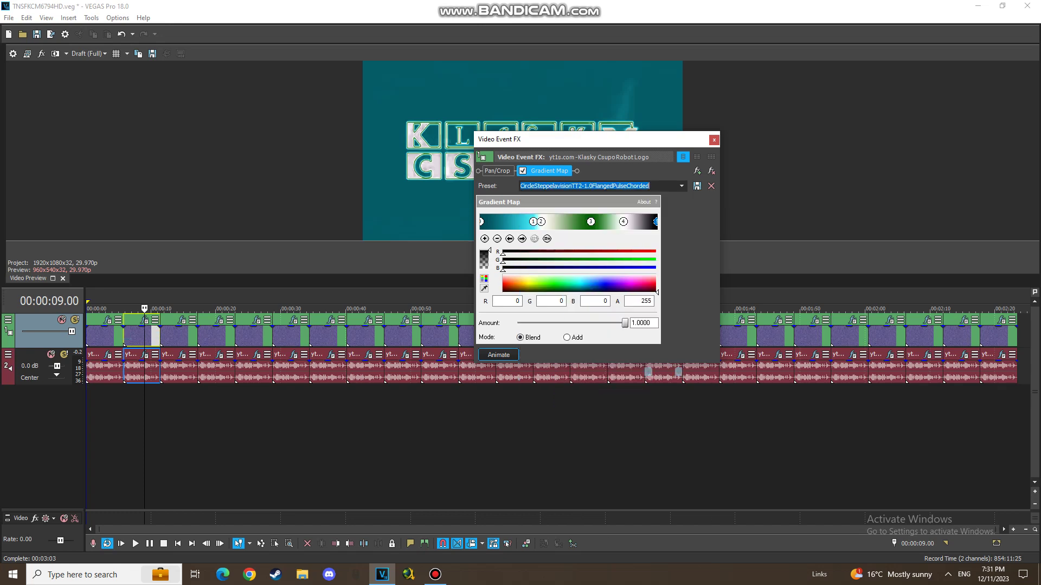
{"action": "left_click", "coordinate": [713, 140]}
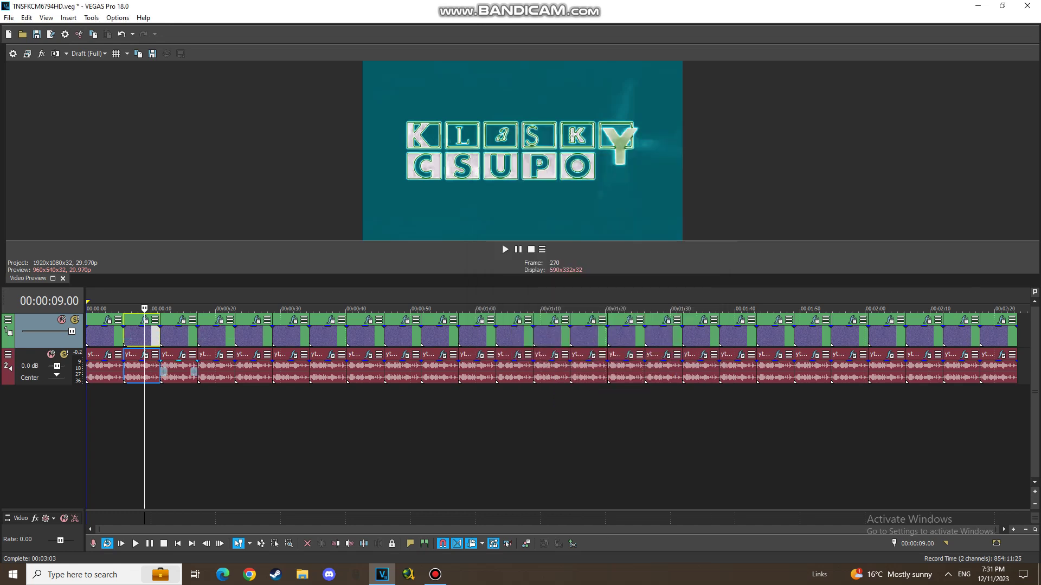
Examine the IL Vocodex audio effect settings of the second clip.
{"action": "left_click", "coordinate": [145, 354]}
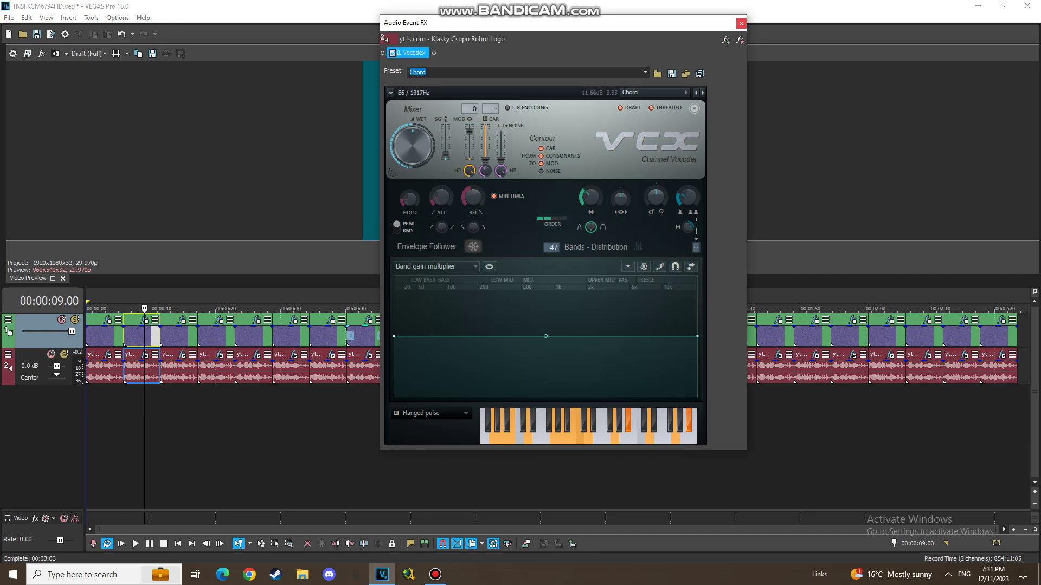
{"action": "left_click", "coordinate": [741, 24]}
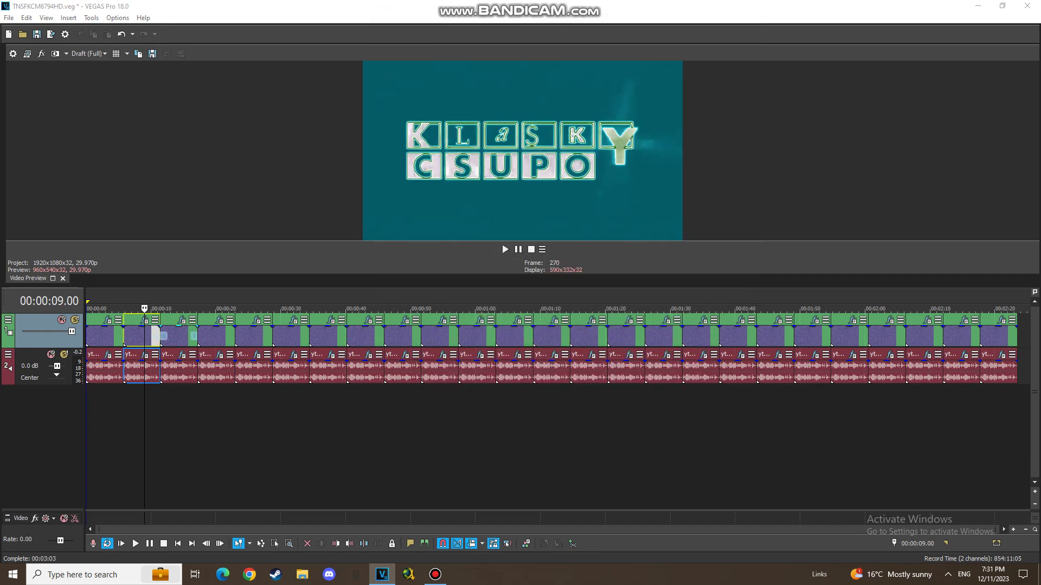
Examine the third clip's Gradient Map colour points and its IL Vocodex audio effect settings.
{"action": "left_click", "coordinate": [177, 320]}
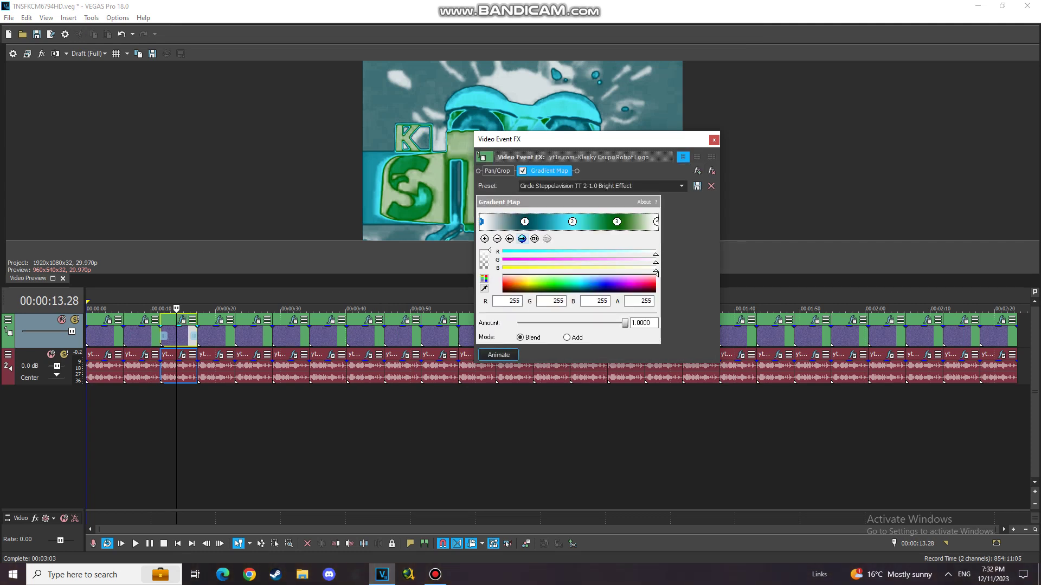
{"action": "left_click", "coordinate": [522, 239]}
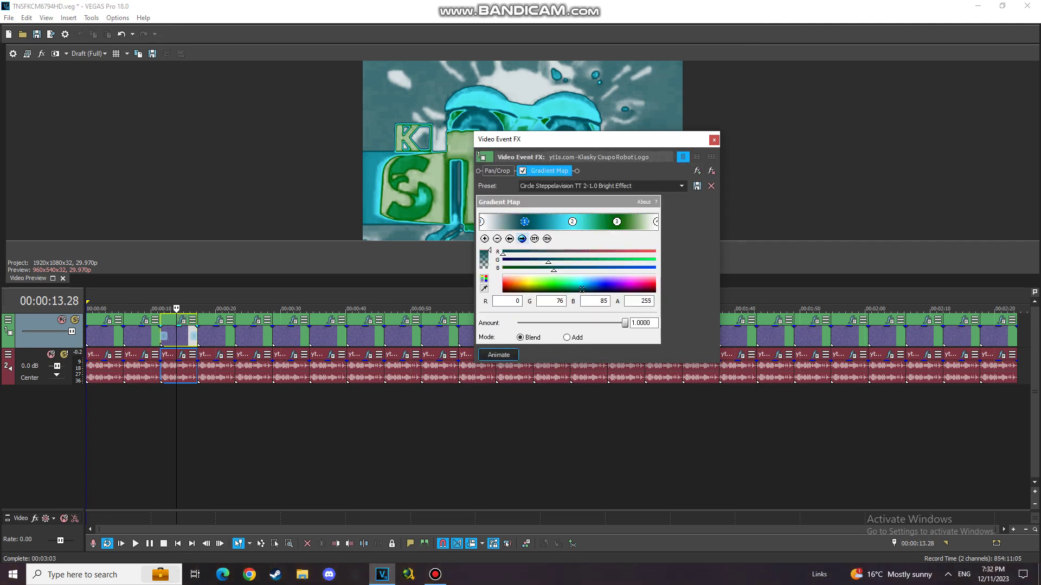
{"action": "left_click", "coordinate": [522, 239]}
{"action": "left_click", "coordinate": [617, 222]}
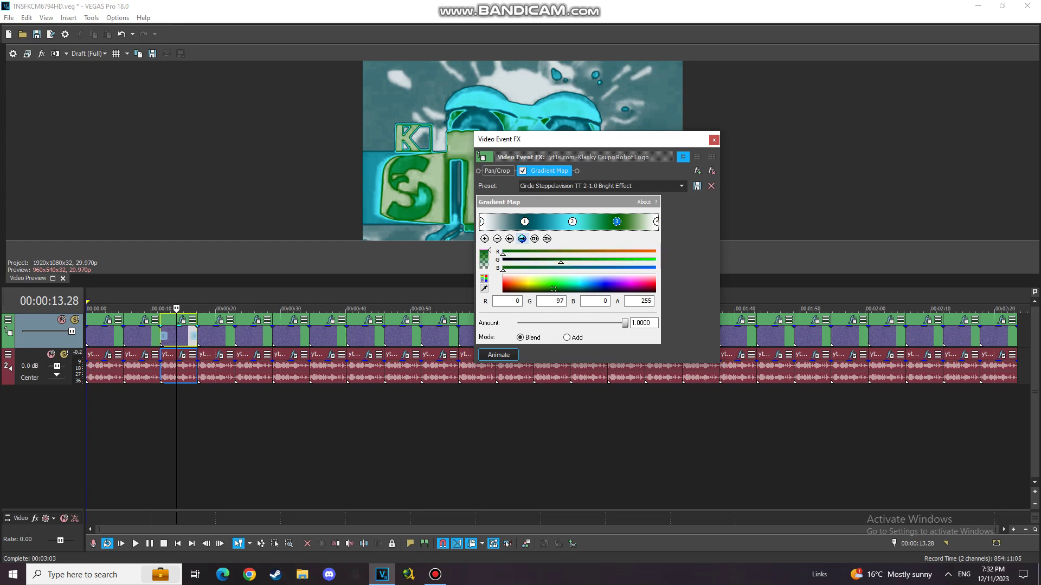
{"action": "left_click", "coordinate": [522, 238]}
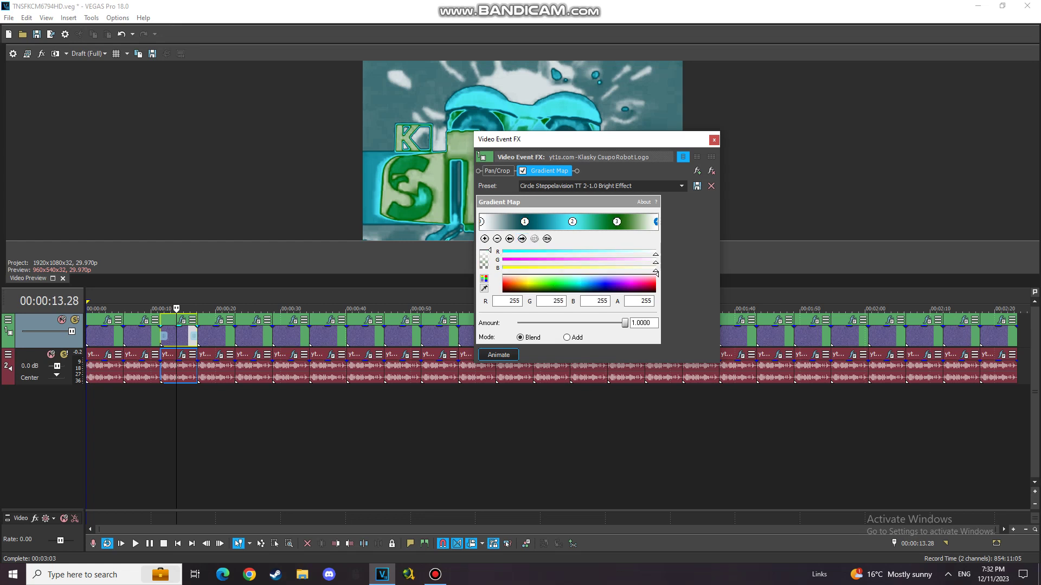
{"action": "left_click", "coordinate": [714, 140]}
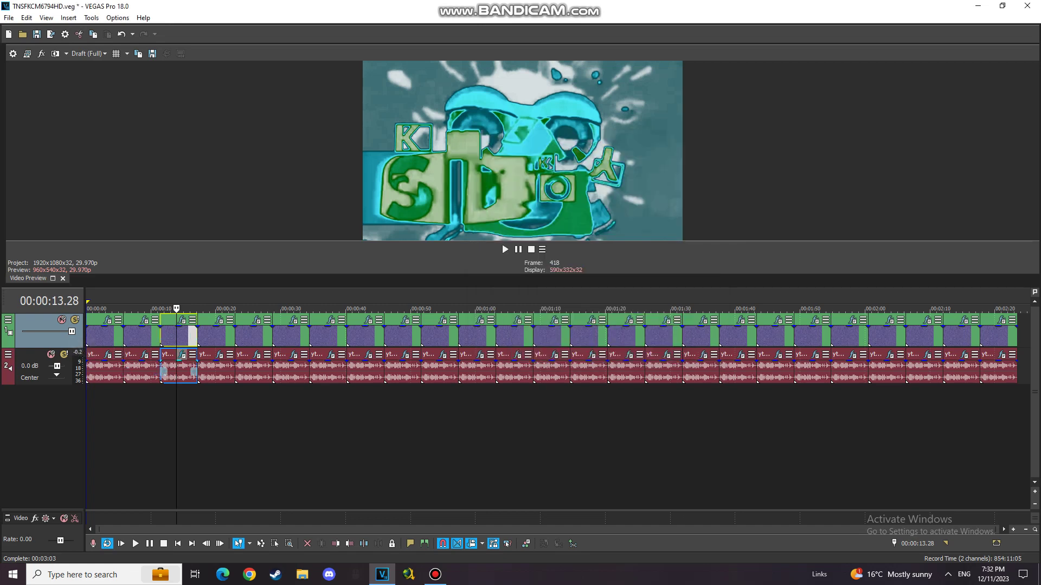
{"action": "left_click", "coordinate": [182, 355]}
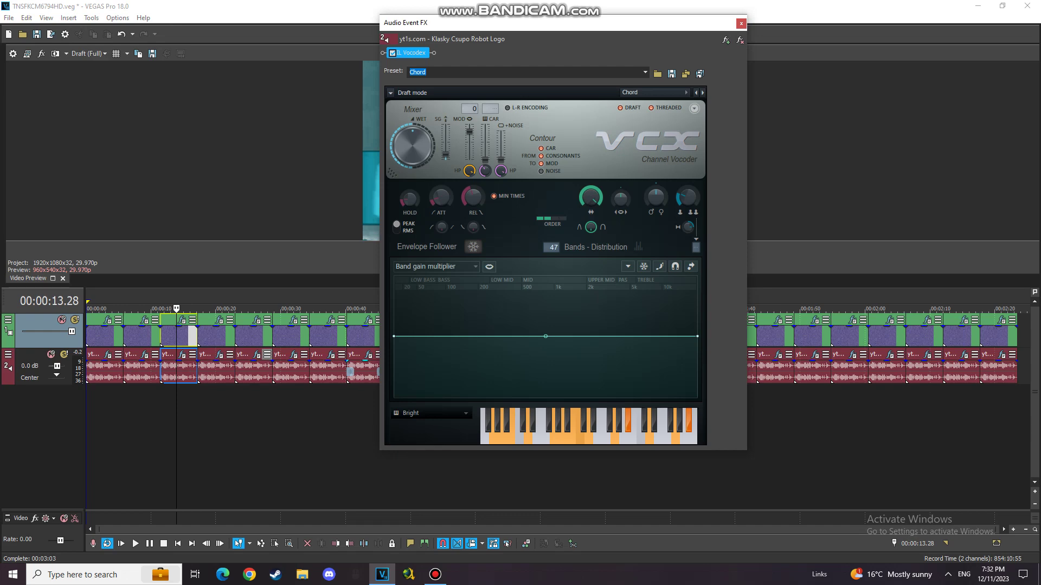
{"action": "left_click", "coordinate": [741, 24]}
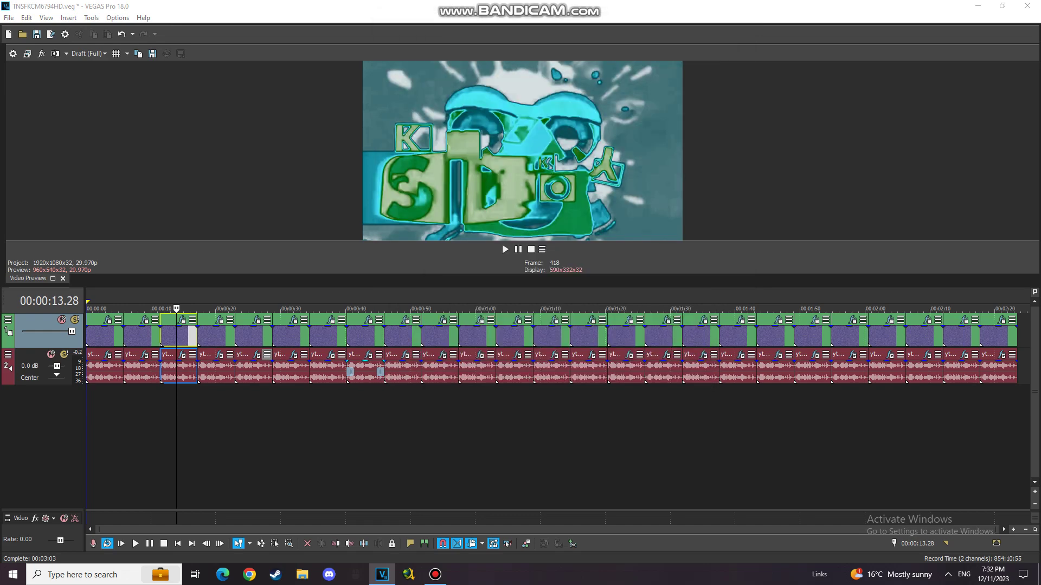
Examine the RGB values of the Gradient Map colour points on the fourth video clip.
{"action": "left_click", "coordinate": [213, 336]}
{"action": "left_click", "coordinate": [220, 320]}
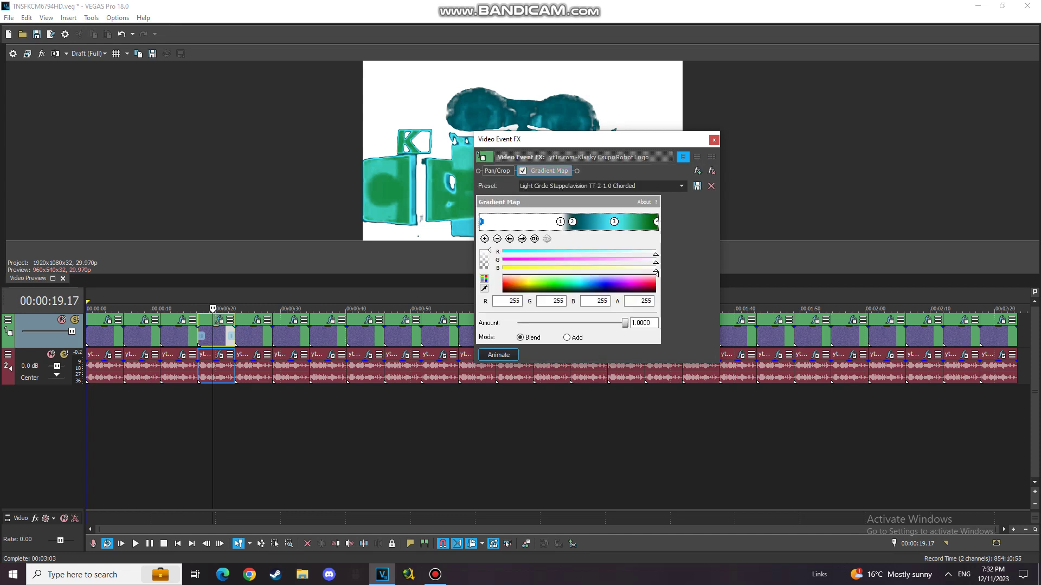
{"action": "left_click", "coordinate": [521, 239]}
{"action": "left_click", "coordinate": [522, 239]}
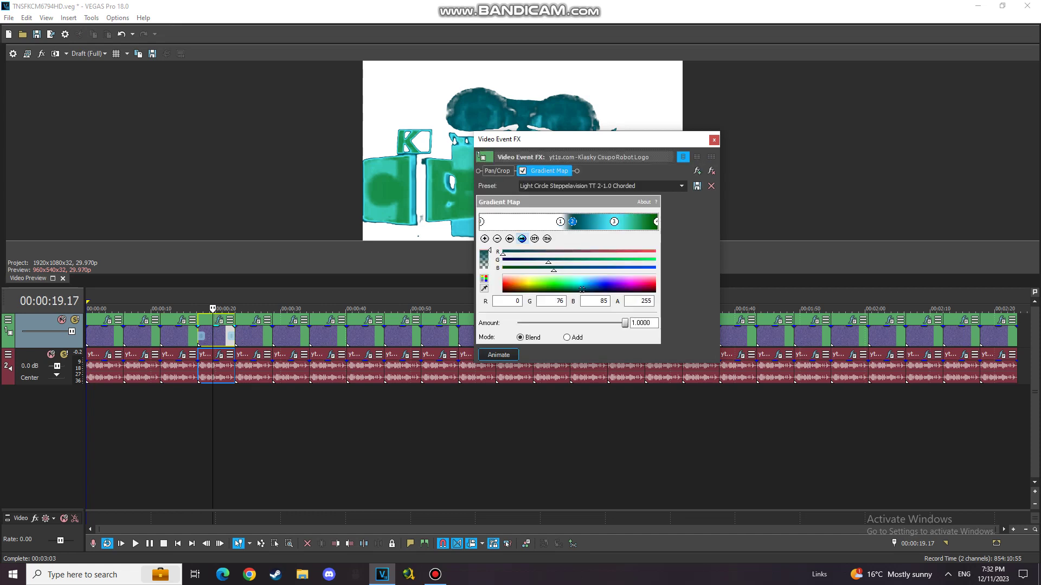
{"action": "left_click", "coordinate": [522, 239]}
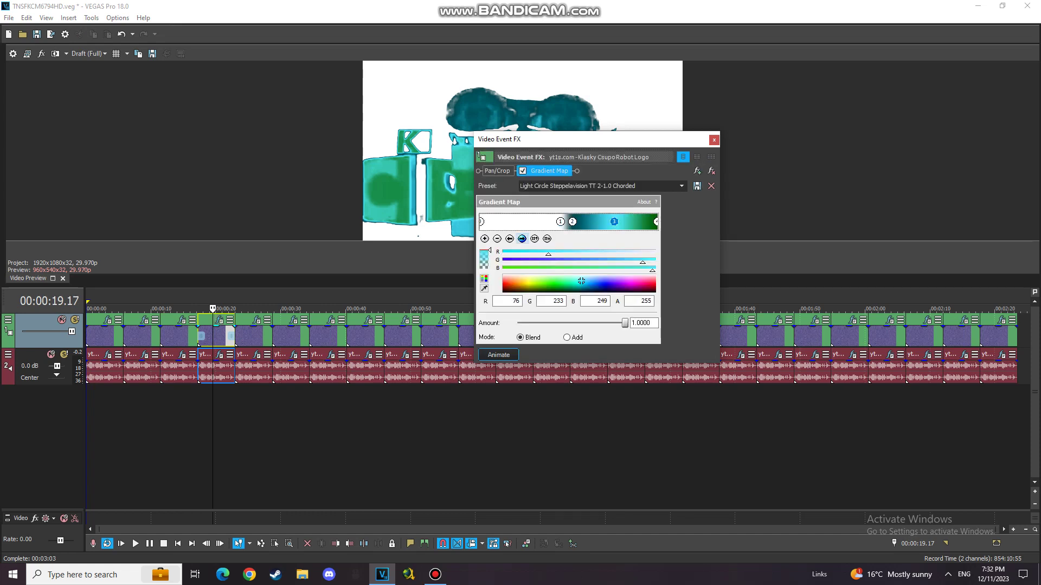
{"action": "left_click", "coordinate": [522, 238]}
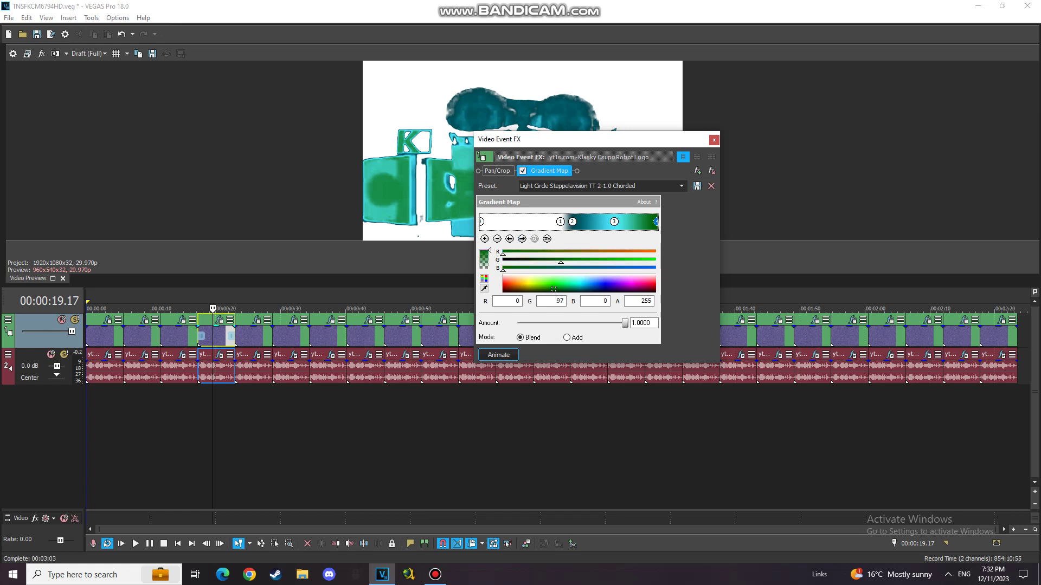
{"action": "left_click", "coordinate": [714, 139]}
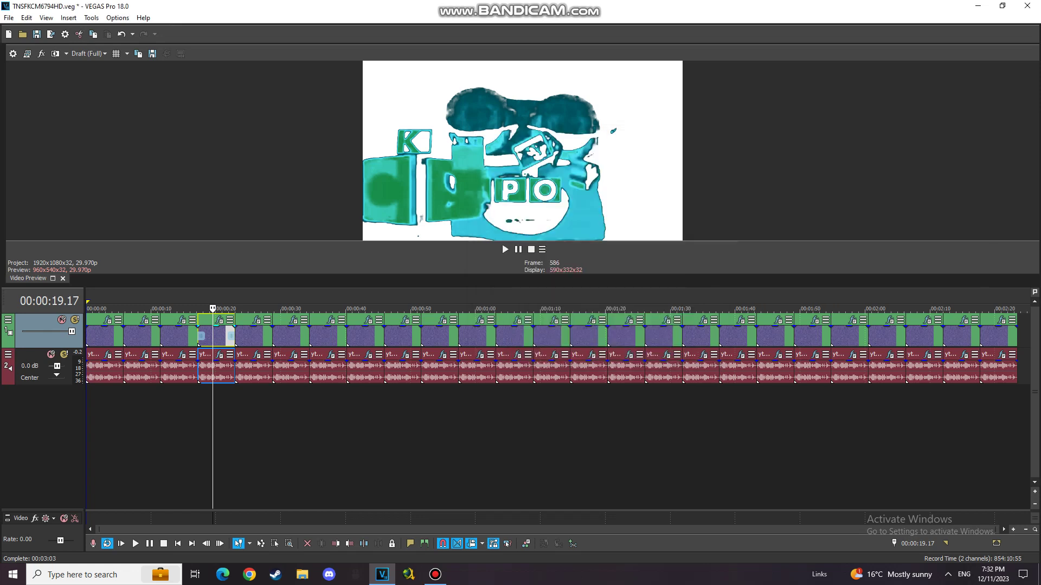
Examine the fourth clip's audio effect chain, going through the first Pitch Shift, IL Vocodex and the second Pitch Shift.
{"action": "left_click", "coordinate": [220, 354]}
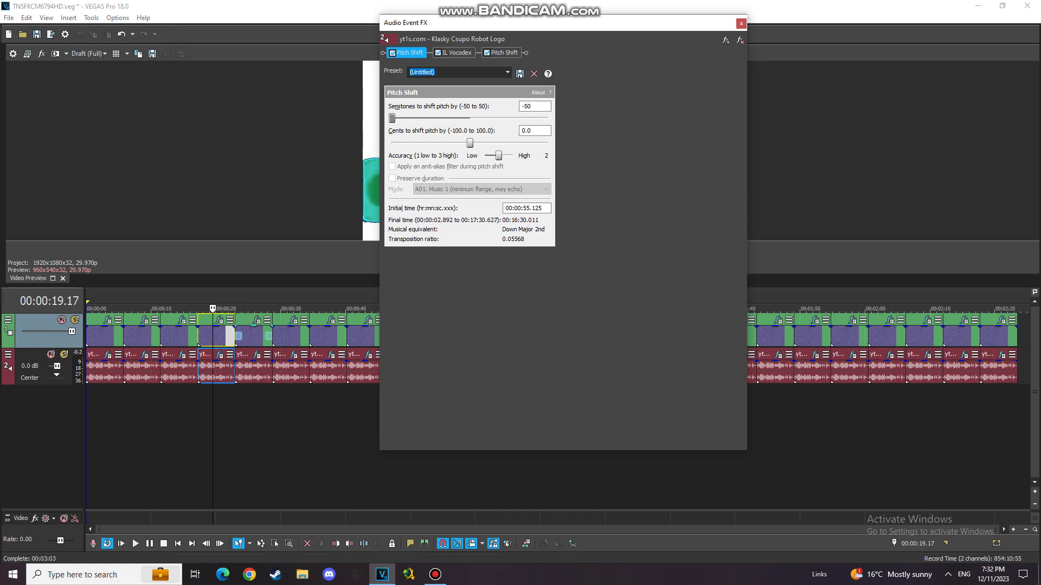
{"action": "left_click", "coordinate": [392, 53]}
{"action": "left_click", "coordinate": [457, 52]}
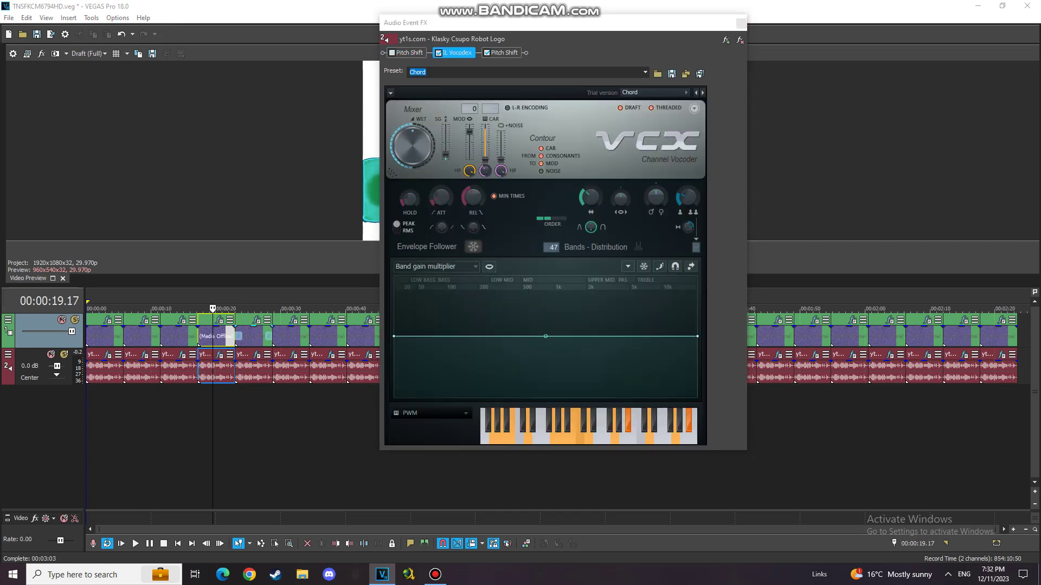
{"action": "left_click", "coordinate": [392, 53]}
{"action": "left_click", "coordinate": [457, 53]}
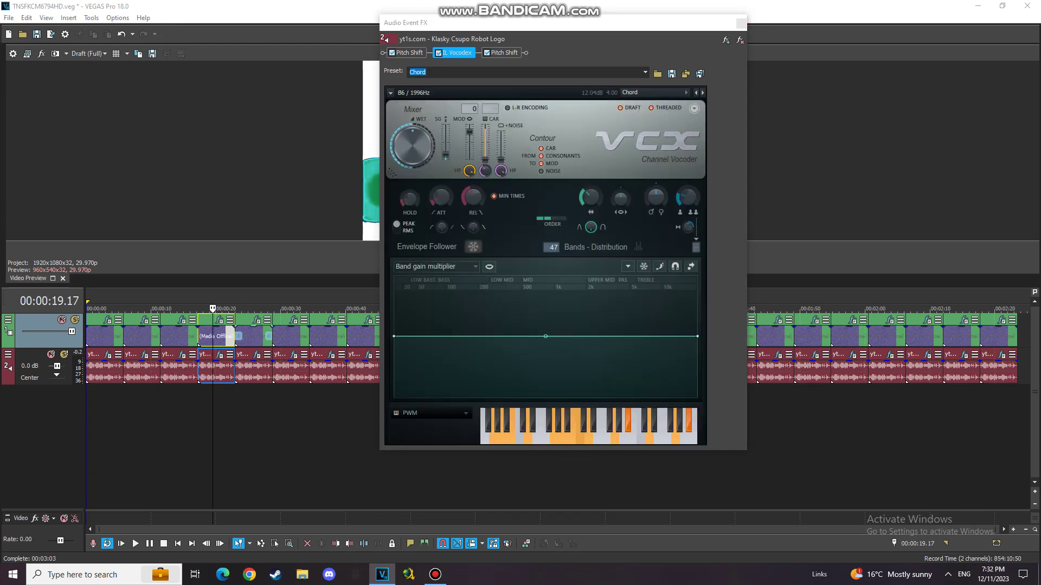
{"action": "left_click", "coordinate": [504, 52]}
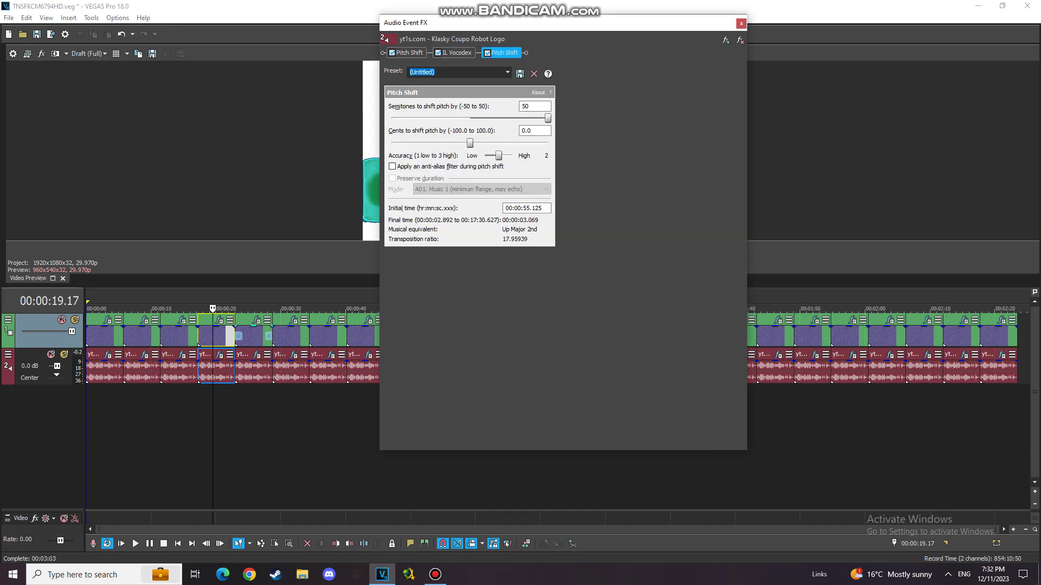
Examine the Glint effect settings of the fifth video clip.
{"action": "left_click", "coordinate": [741, 23]}
{"action": "left_click", "coordinate": [250, 333]}
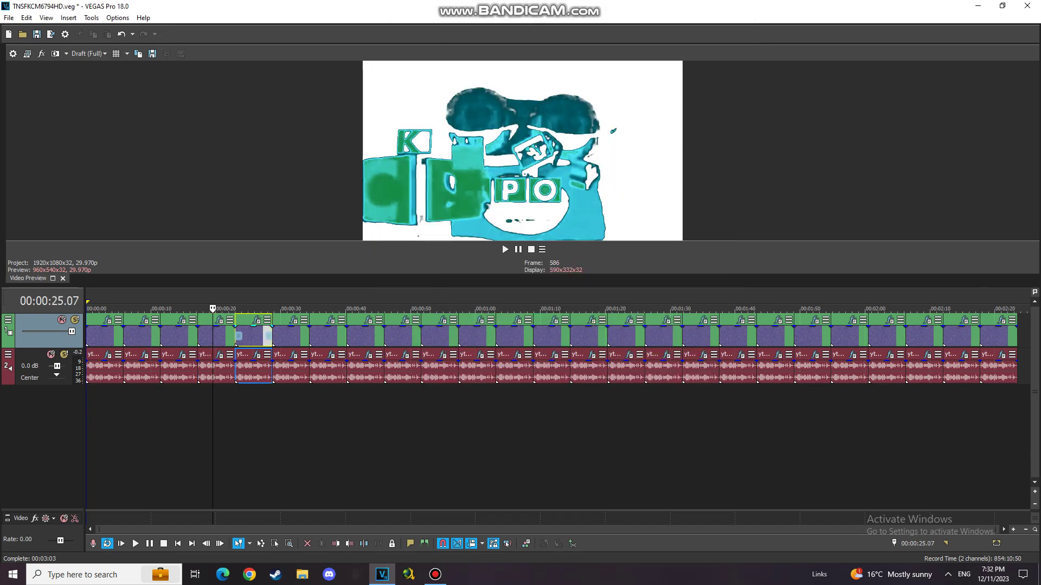
{"action": "left_click", "coordinate": [256, 320]}
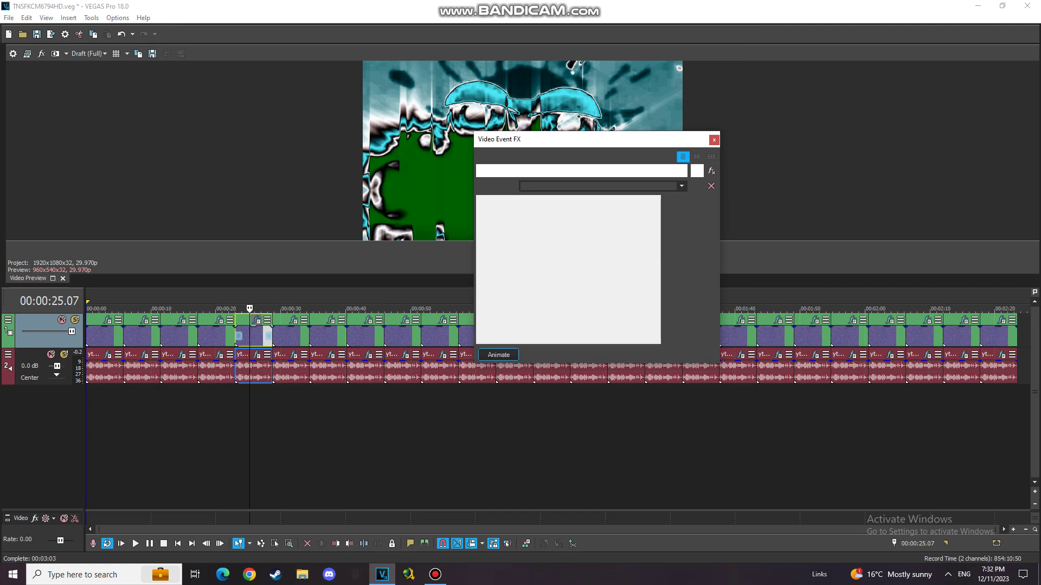
{"action": "left_click", "coordinate": [582, 170]}
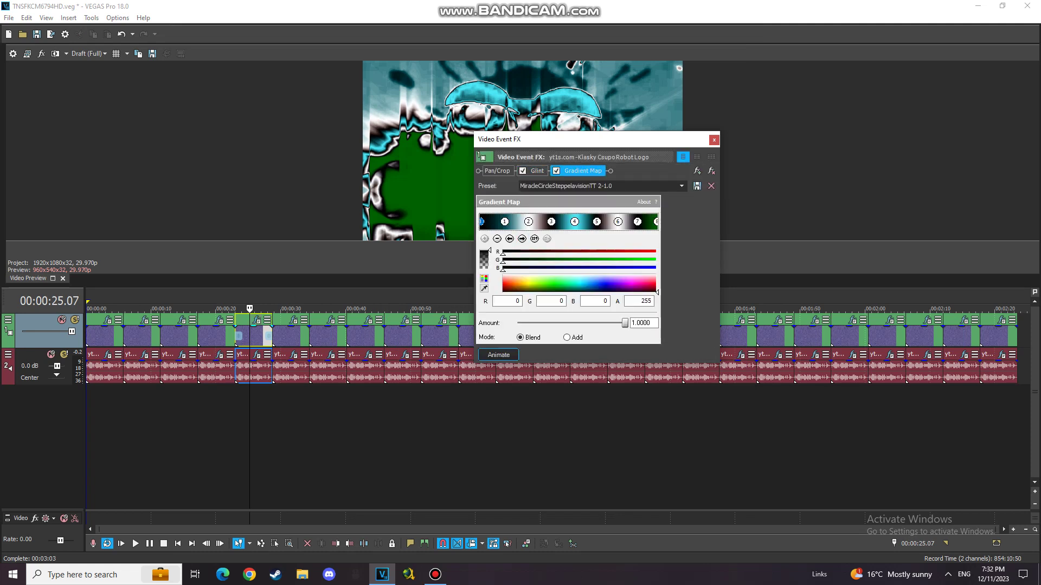
{"action": "left_click", "coordinate": [536, 170]}
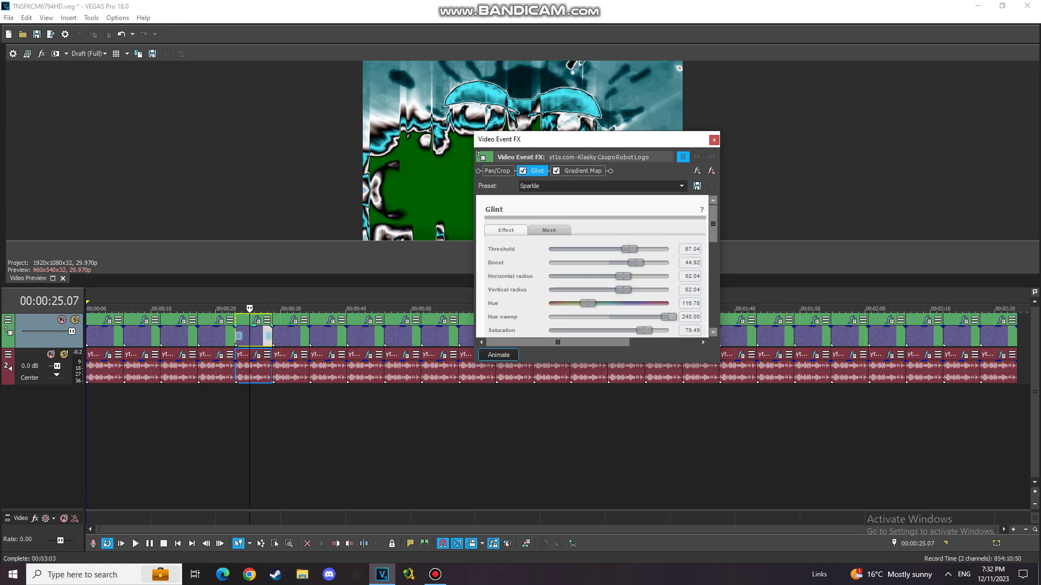
Examine the RGB values of the fifth clip's Gradient Map colour points and its IL Vocodex audio effect settings.
{"action": "left_click", "coordinate": [582, 170]}
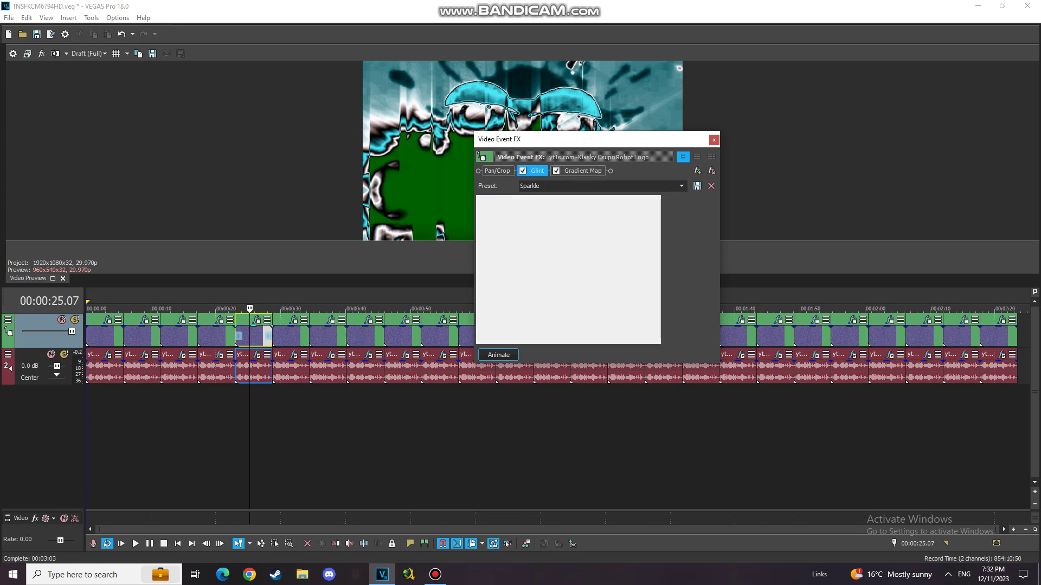
{"action": "left_click", "coordinate": [522, 238]}
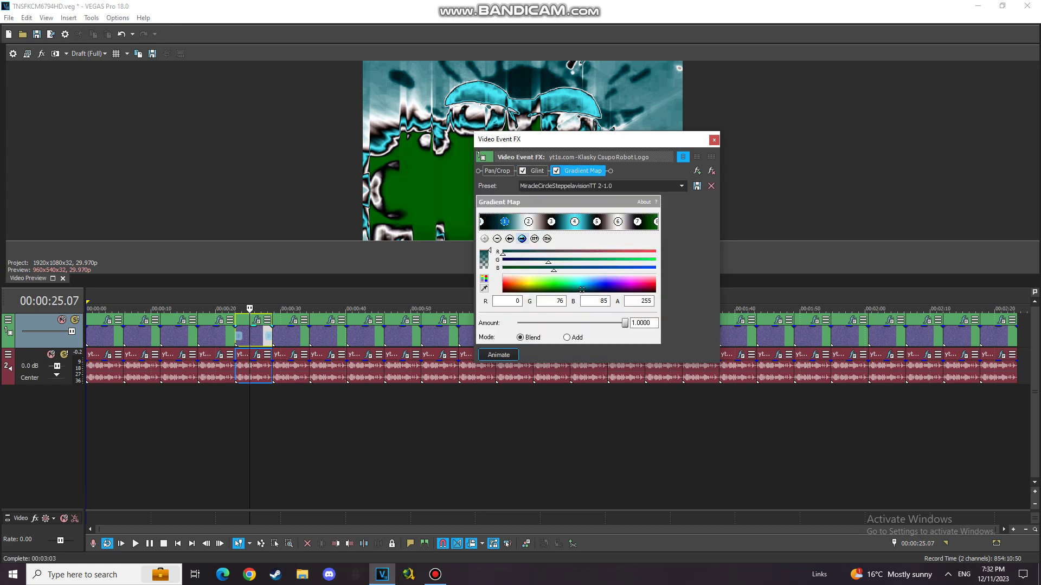
{"action": "left_click", "coordinate": [522, 239]}
{"action": "left_click", "coordinate": [521, 239]}
{"action": "left_click", "coordinate": [522, 238]}
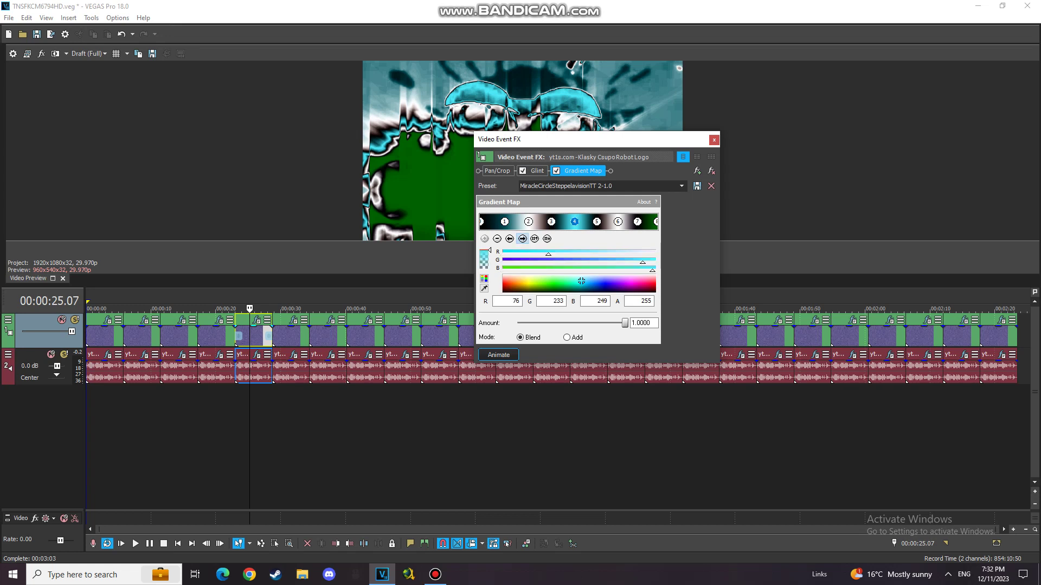
{"action": "left_click", "coordinate": [522, 239]}
{"action": "left_click", "coordinate": [522, 239]}
{"action": "left_click", "coordinate": [522, 238]}
{"action": "left_click", "coordinate": [522, 239]}
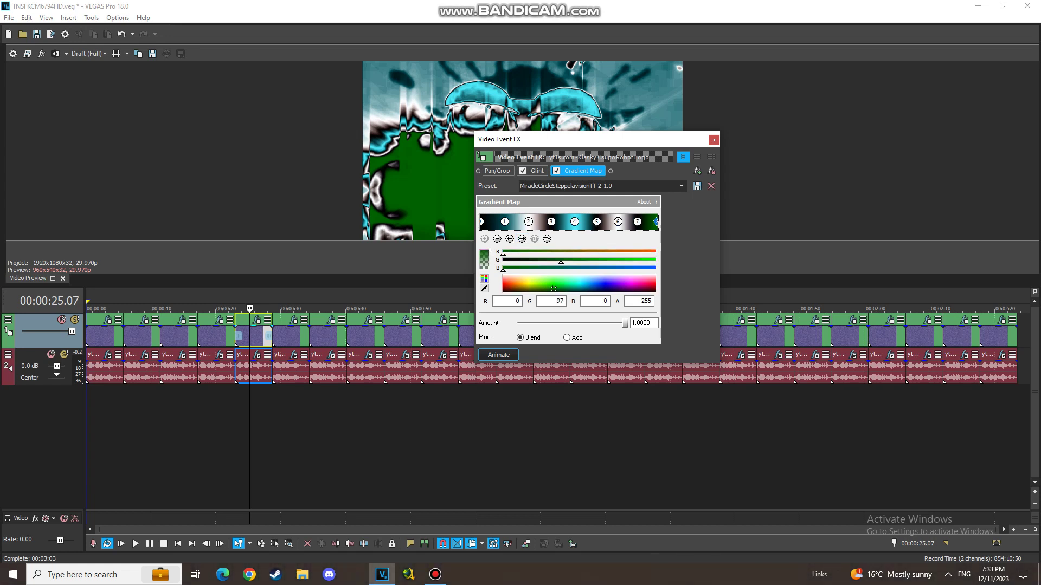
{"action": "left_click", "coordinate": [714, 140]}
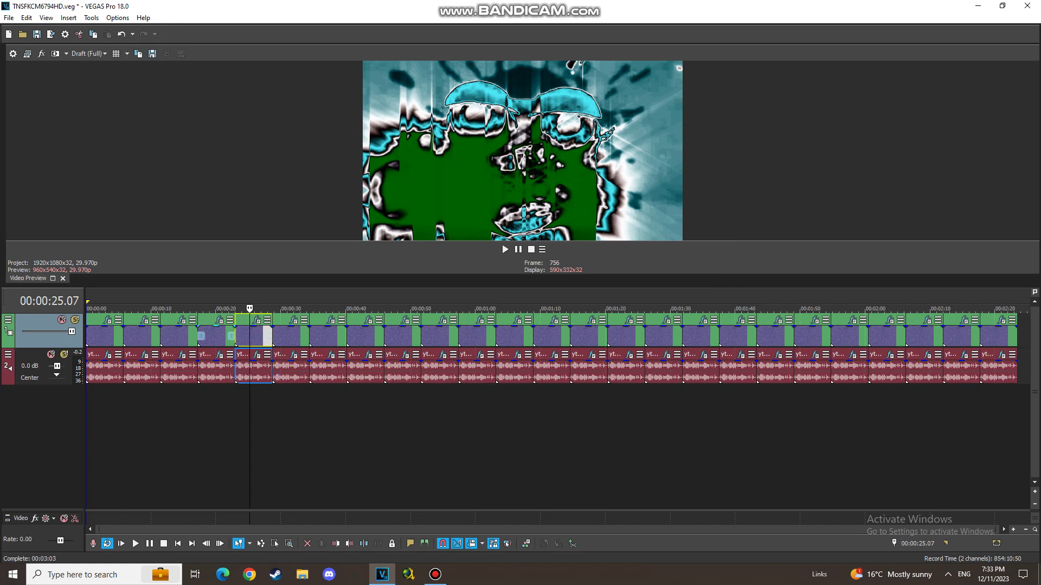
{"action": "left_click", "coordinate": [257, 354]}
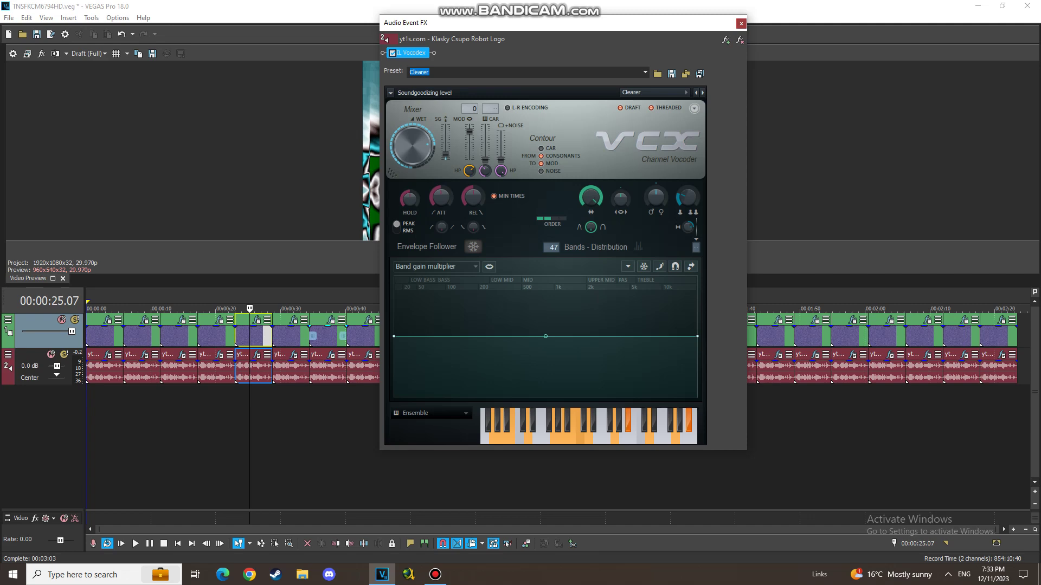
{"action": "left_click", "coordinate": [740, 23]}
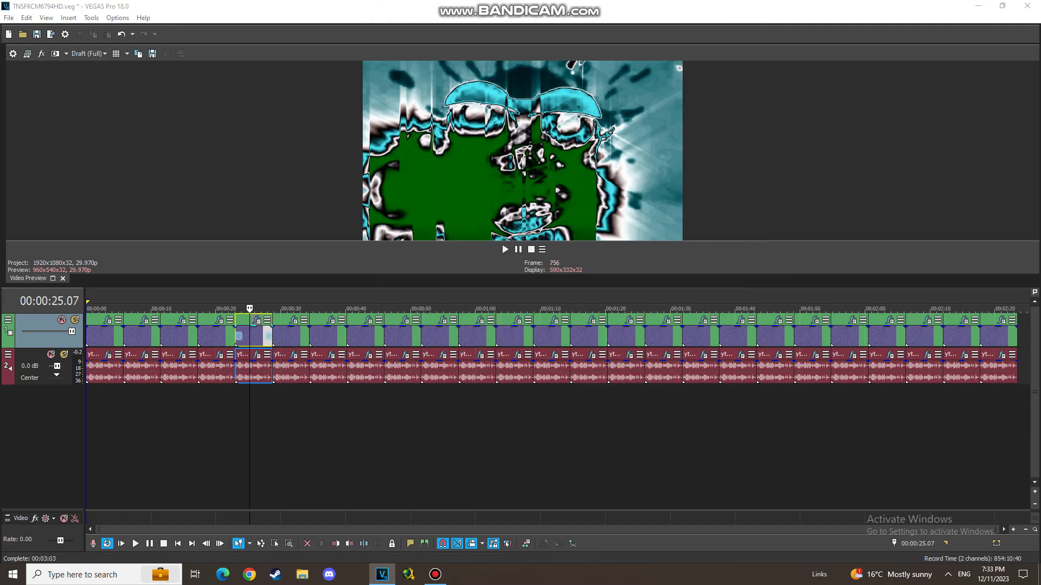
Apply the MiracleSteppelavisionTT2-1.3 preset to the fifth clip's Gradient Map.
{"action": "left_click", "coordinate": [257, 320]}
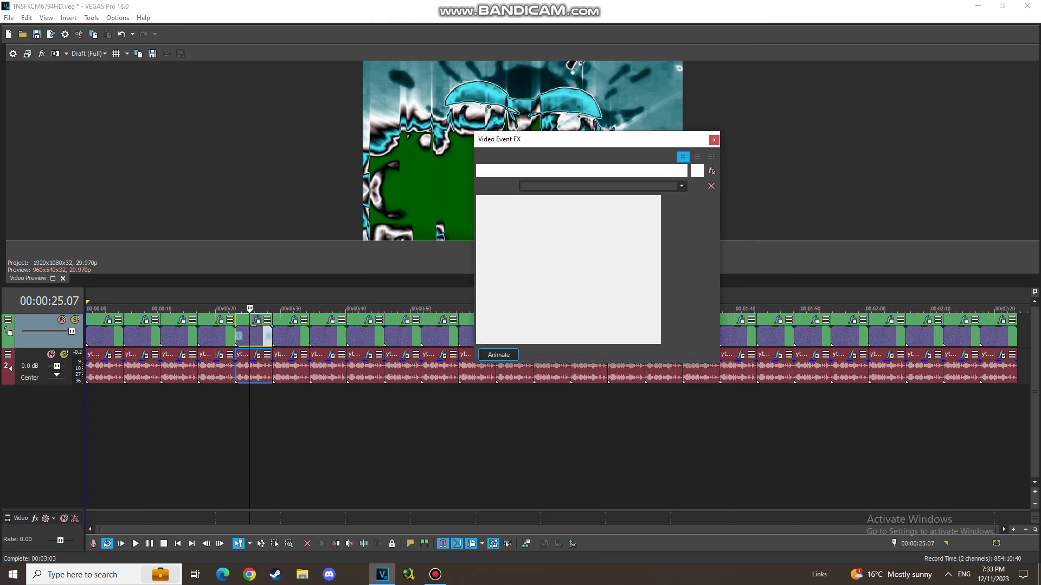
{"action": "left_click", "coordinate": [681, 186]}
{"action": "type", "text": "mir"}
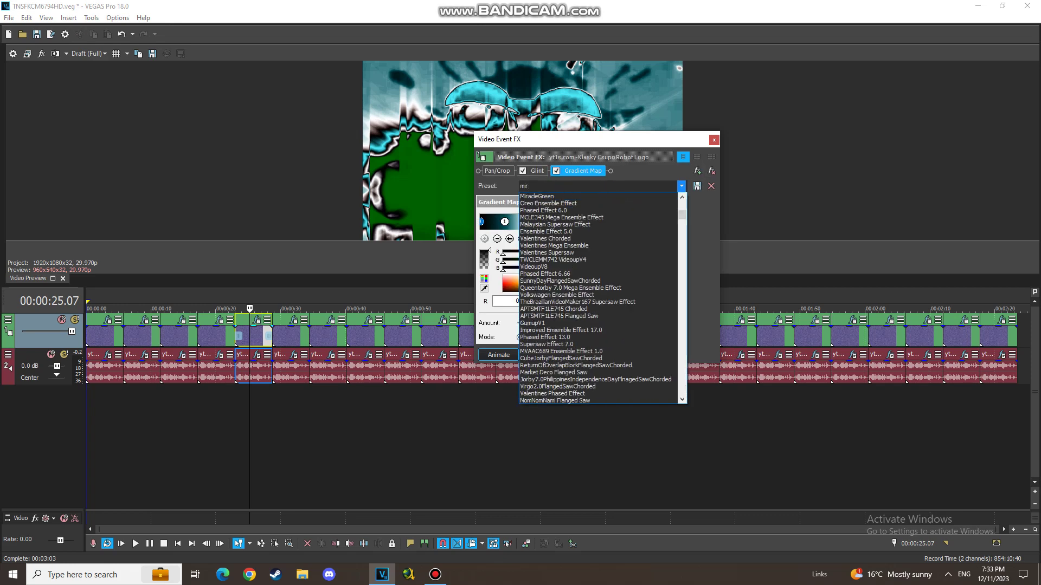
{"action": "type", "text": "aclestepp"}
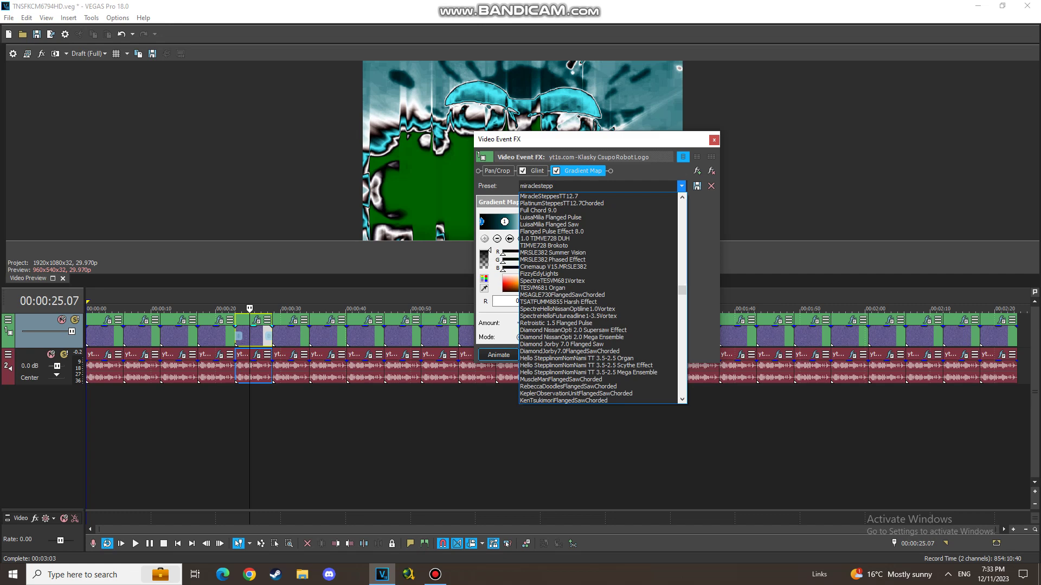
{"action": "type", "text": "ela"}
{"action": "key", "text": "Down"}
{"action": "key", "text": "Return"}
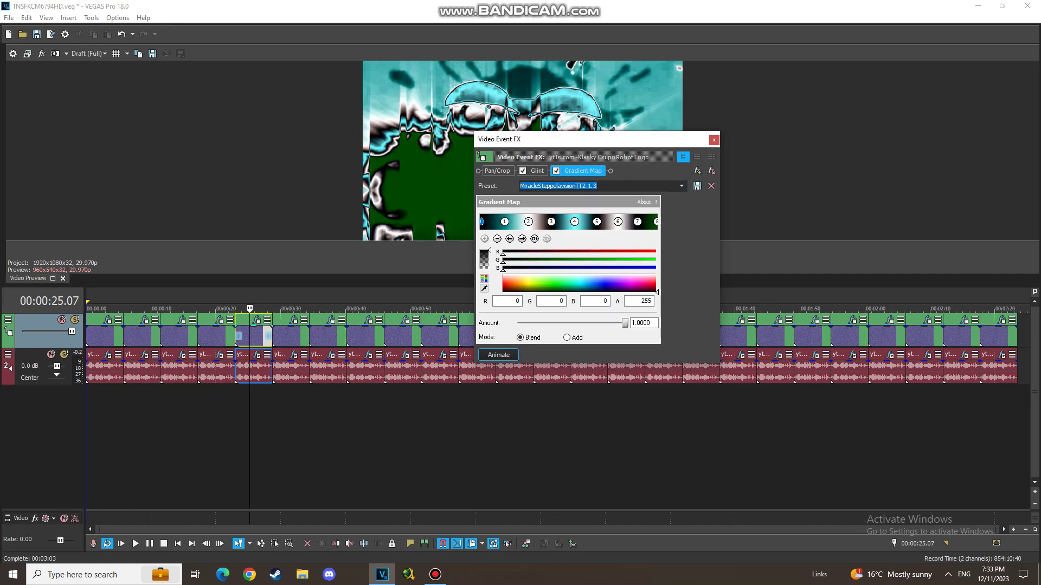
Compare the RGB values of colour points 1 and 4 and the last point in the MiracleSteppelavisionTT2-1.3 gradient.
{"action": "left_click", "coordinate": [656, 221]}
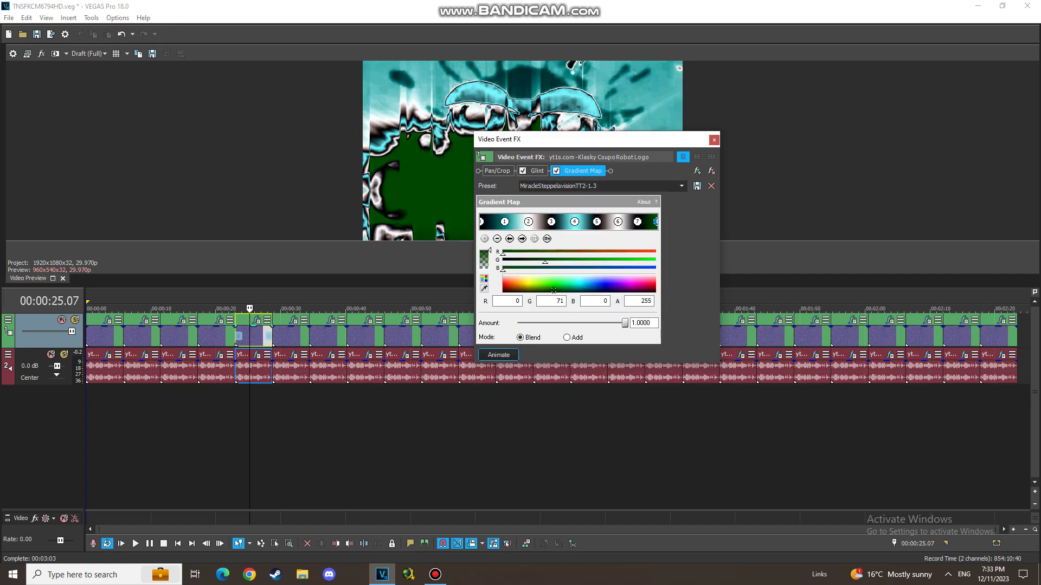
{"action": "left_click", "coordinate": [574, 222]}
{"action": "left_click", "coordinate": [504, 221]}
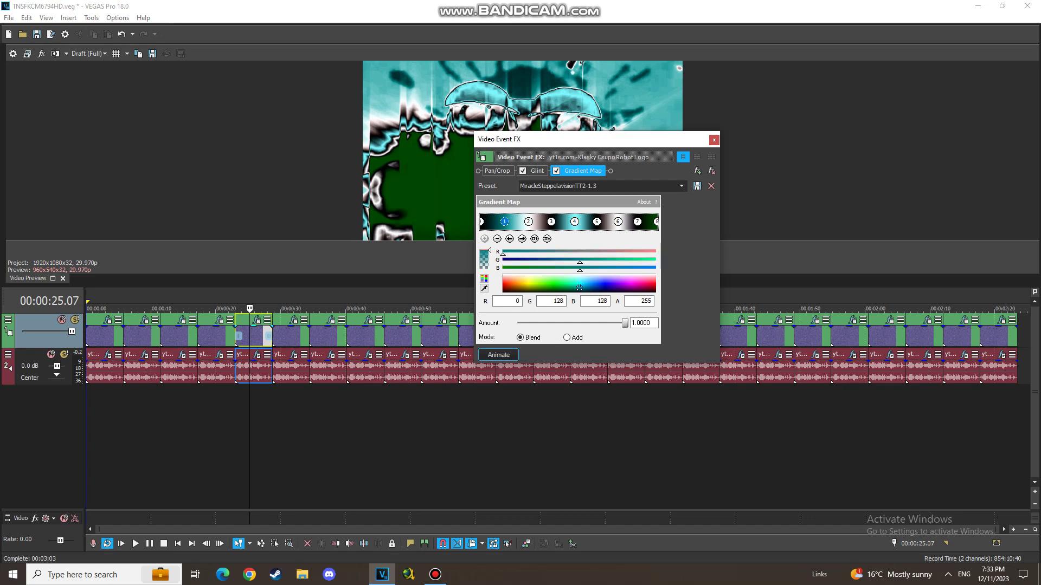
{"action": "left_click", "coordinate": [574, 221]}
{"action": "left_click", "coordinate": [656, 221]}
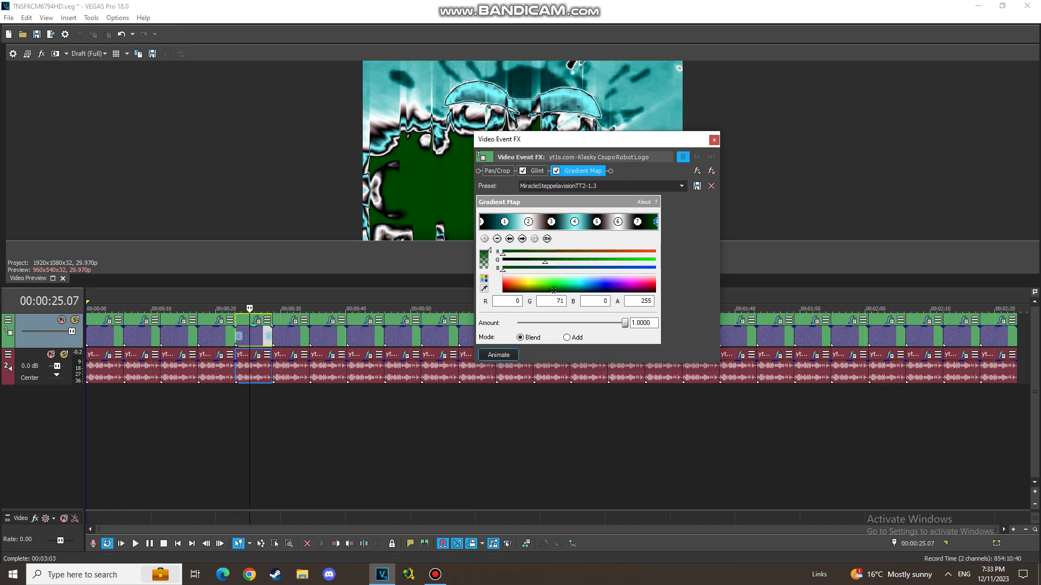
Restore the MiracleCircleSteppelavisionTT 2-1.0 preset on the fifth clip's Gradient Map.
{"action": "left_click", "coordinate": [682, 186]}
{"action": "left_click_drag", "start_coordinate": [682, 354], "coordinate": [682, 391]}
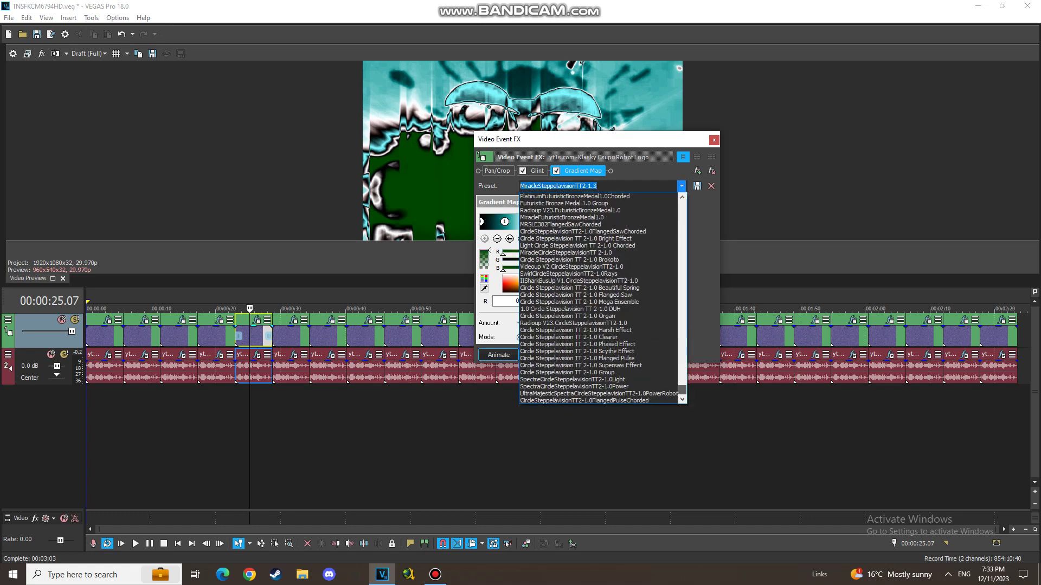
{"action": "key", "text": "Up"}
{"action": "key", "text": "Up"}
{"action": "key", "text": "Up"}
{"action": "key", "text": "Up"}
{"action": "key", "text": "Up"}
{"action": "key", "text": "Up"}
{"action": "key", "text": "Up"}
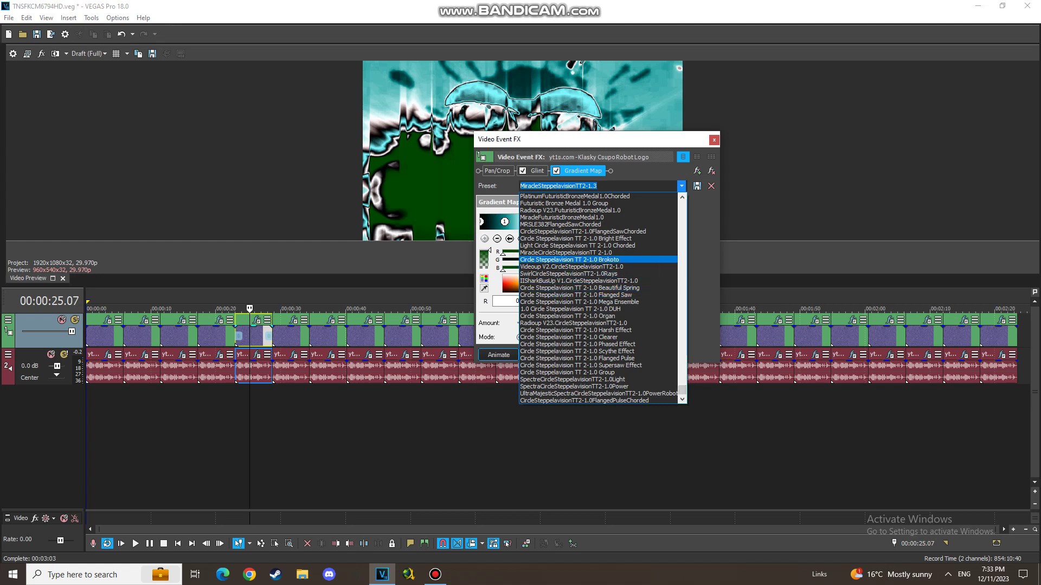
{"action": "key", "text": "Down"}
{"action": "key", "text": "Down"}
{"action": "key", "text": "Down"}
{"action": "key", "text": "Down"}
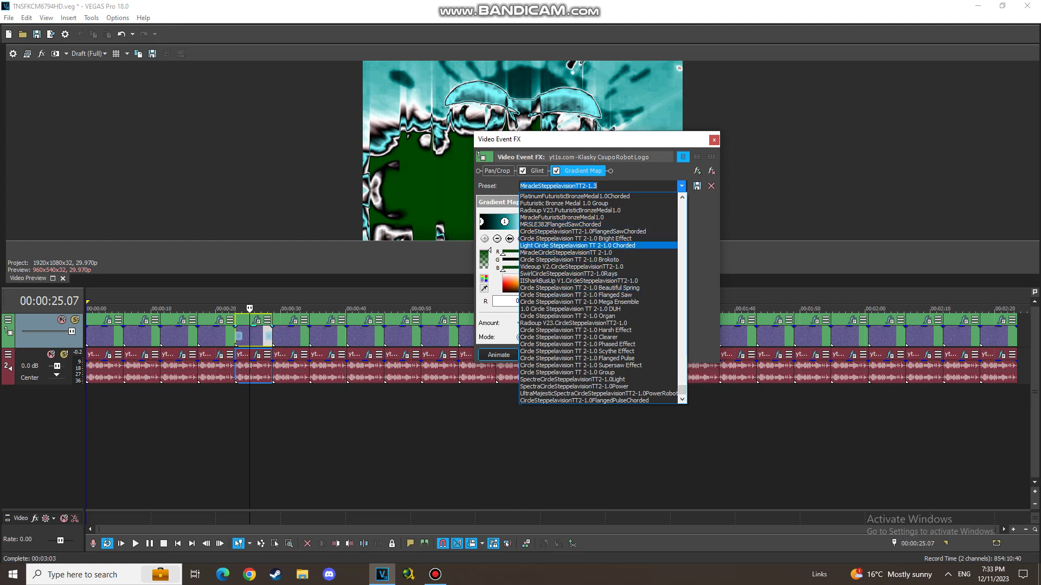
{"action": "key", "text": "Return"}
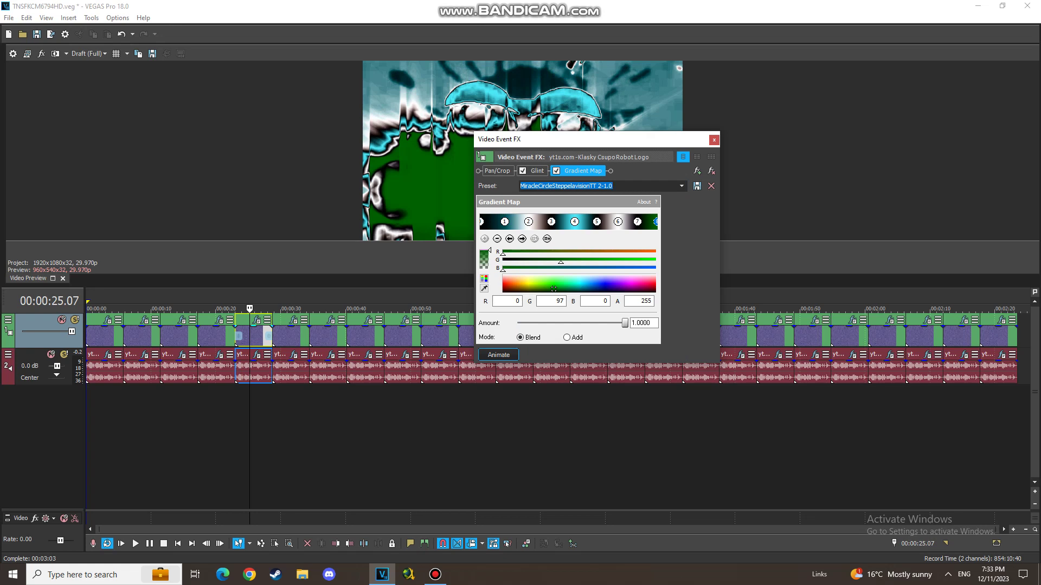
{"action": "left_click", "coordinate": [714, 140]}
Examine the RGB values of the three Gradient Map colour points on the sixth video clip.
{"action": "left_click", "coordinate": [293, 320]}
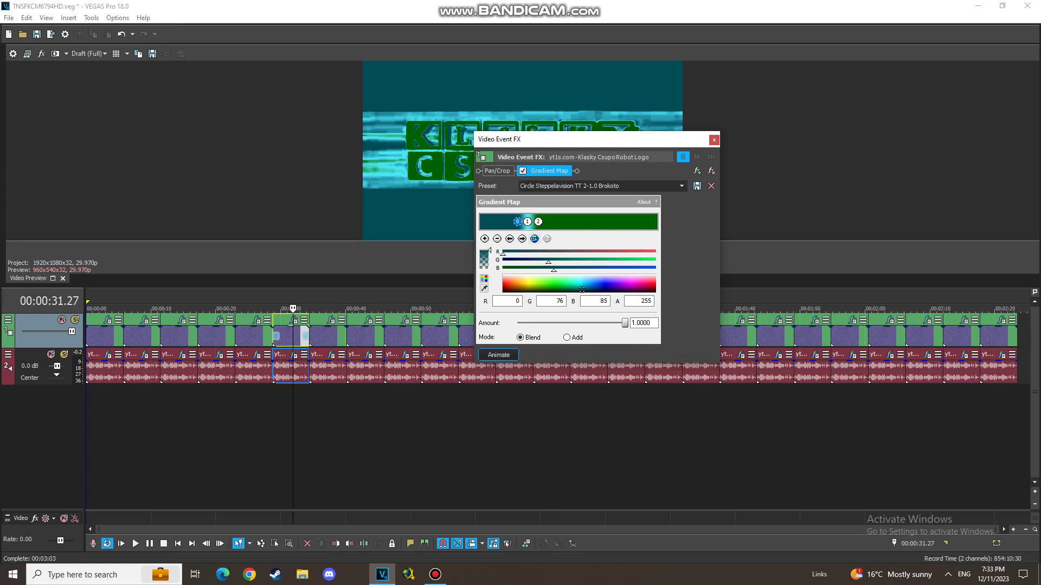
{"action": "left_click", "coordinate": [522, 238]}
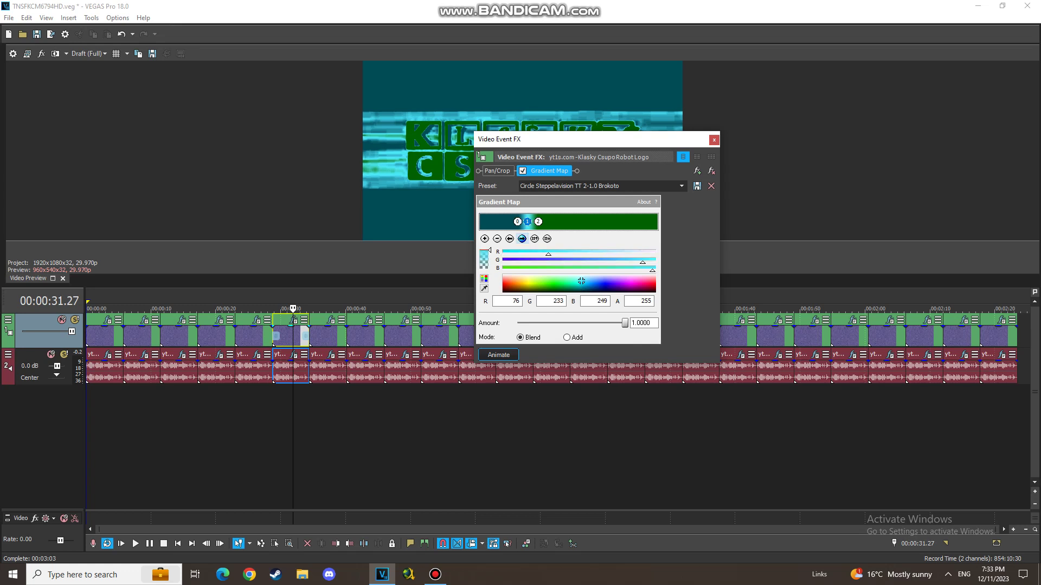
{"action": "left_click", "coordinate": [522, 239]}
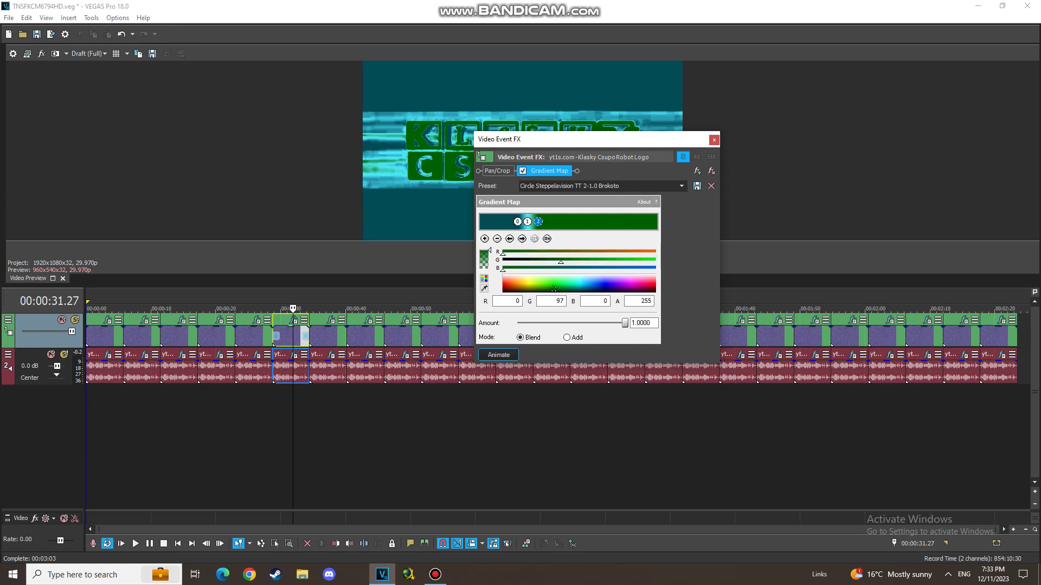
{"action": "left_click", "coordinate": [714, 140]}
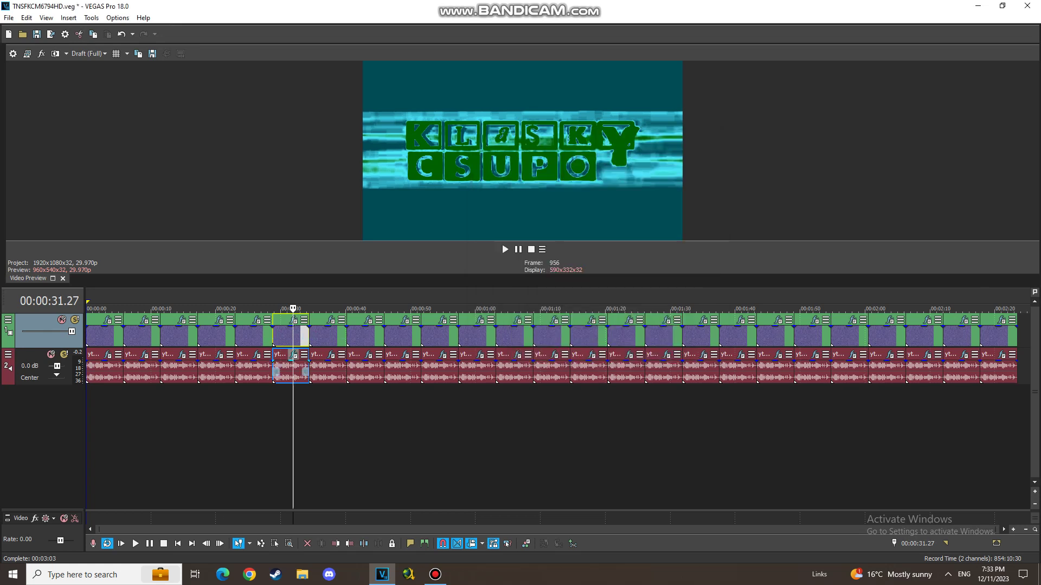
Examine the Bitcrusher and IL Vocodex settings in the sixth clip's audio effect chain.
{"action": "left_click", "coordinate": [293, 355]}
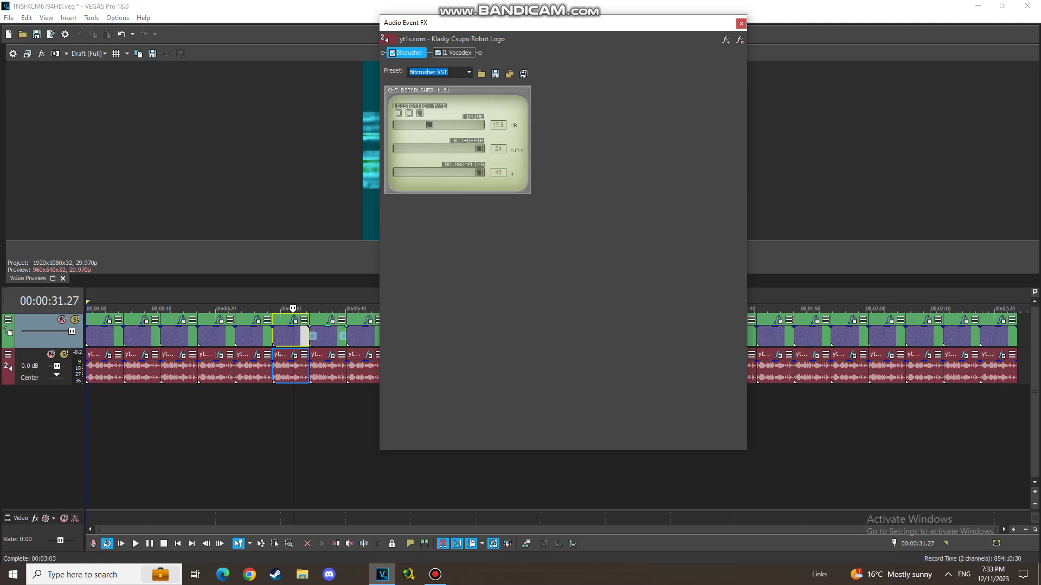
{"action": "left_click", "coordinate": [456, 53]}
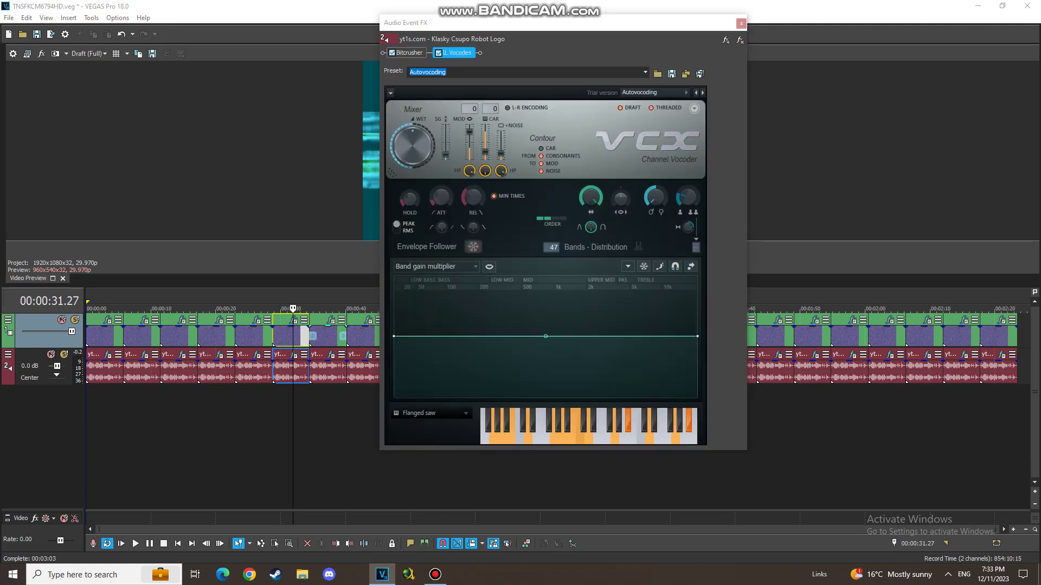
{"action": "left_click", "coordinate": [741, 24]}
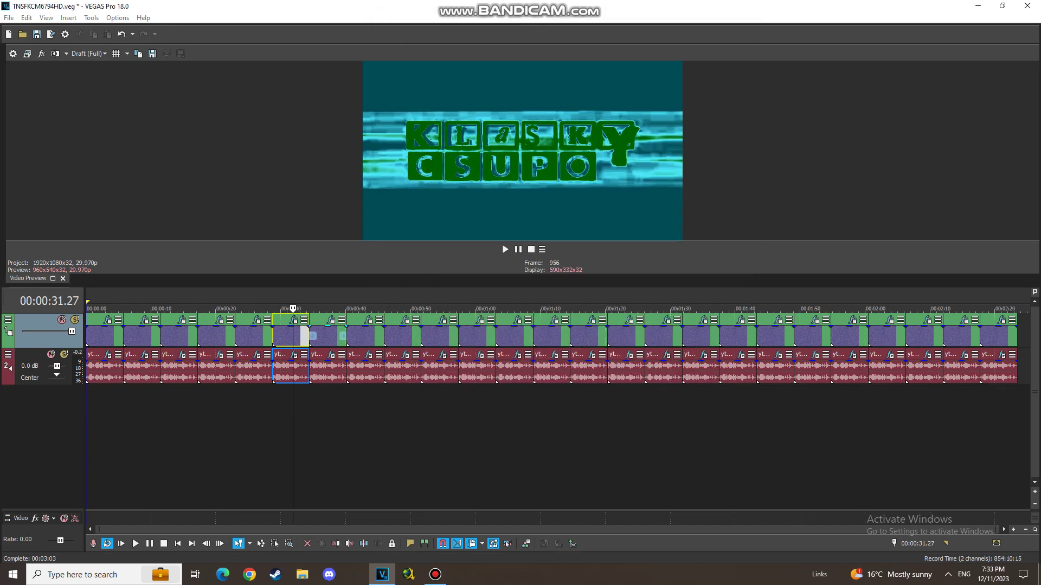
Examine the seventh clip's Gradient Map colour points and TV Simulator settings, plus its IL Vocodex audio effect.
{"action": "left_click", "coordinate": [325, 335]}
{"action": "left_click", "coordinate": [331, 321]}
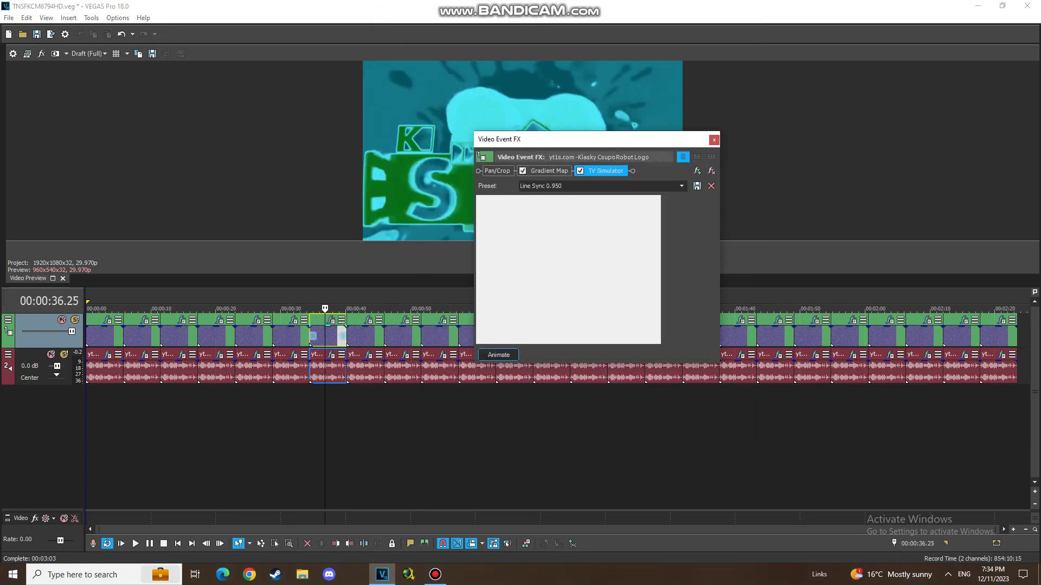
{"action": "left_click", "coordinate": [549, 170]}
{"action": "left_click", "coordinate": [522, 238]}
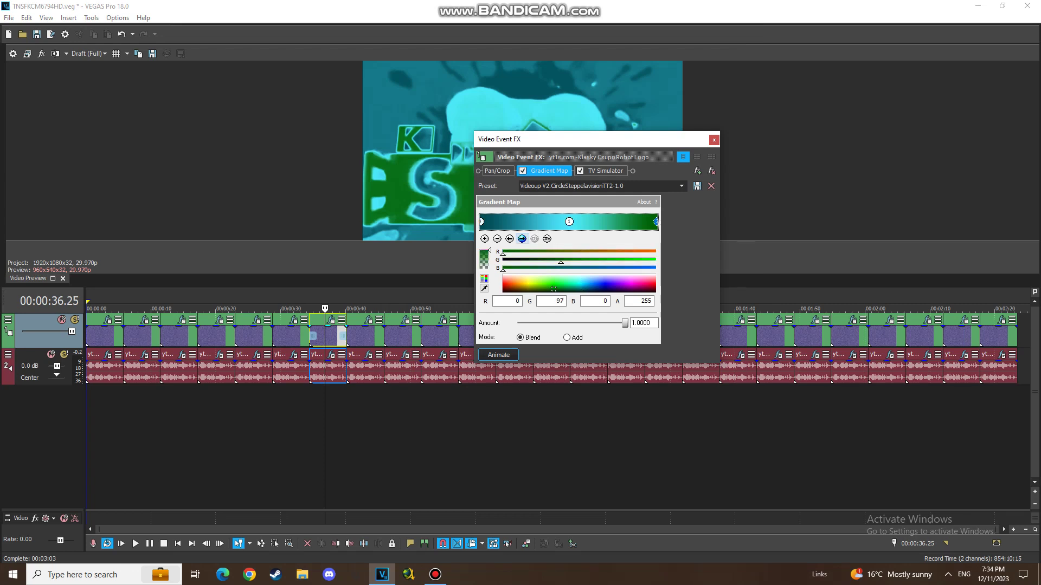
{"action": "left_click", "coordinate": [606, 170]}
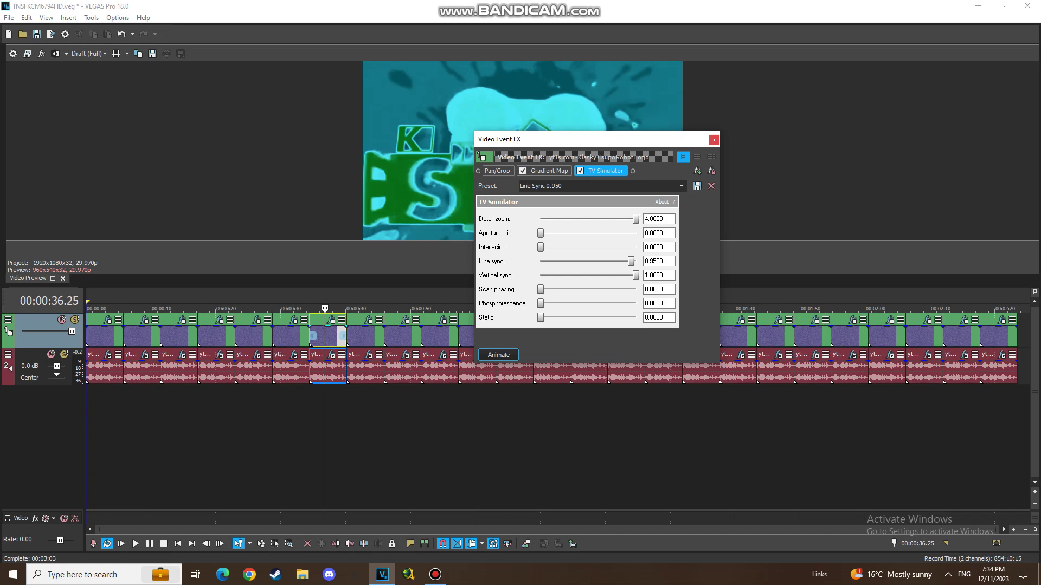
{"action": "left_click", "coordinate": [714, 140]}
{"action": "left_click", "coordinate": [331, 354]}
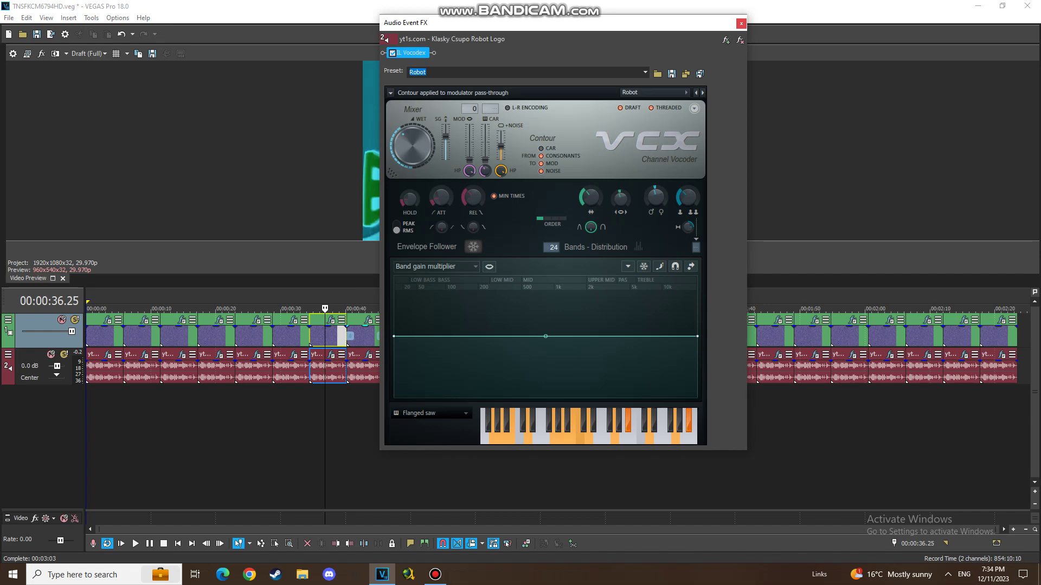
{"action": "left_click", "coordinate": [741, 23]}
Examine the two Swirl effects and the Rays effect on the eighth video clip.
{"action": "left_click", "coordinate": [362, 337]}
{"action": "left_click", "coordinate": [369, 321]}
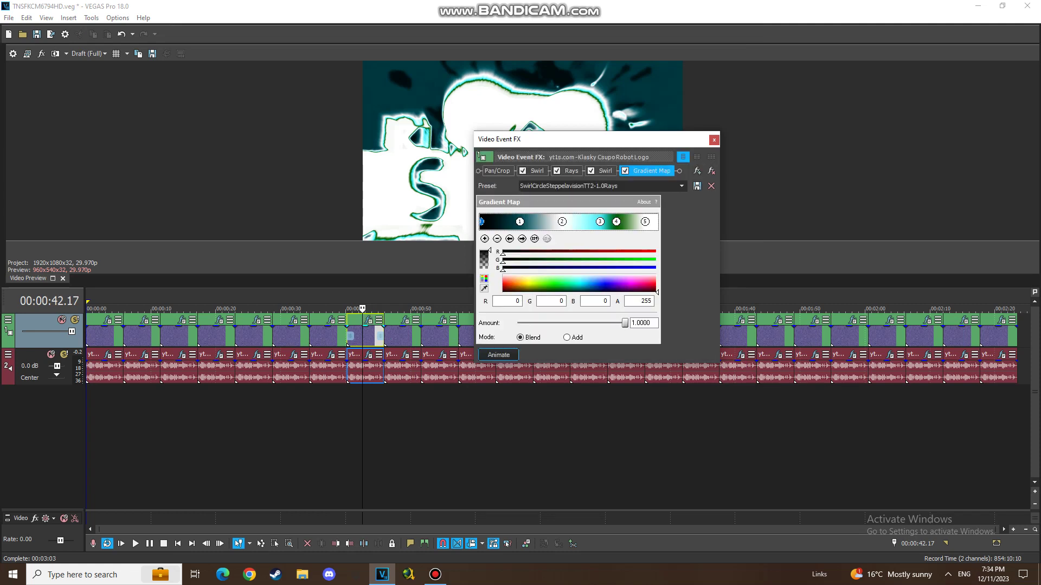
{"action": "left_click", "coordinate": [570, 172]}
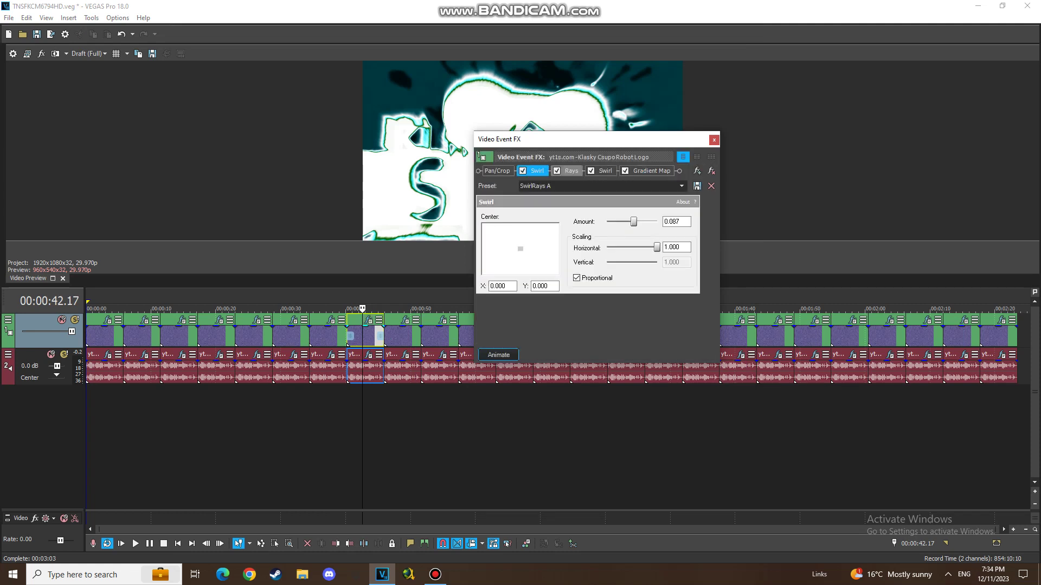
{"action": "left_click", "coordinate": [606, 170]}
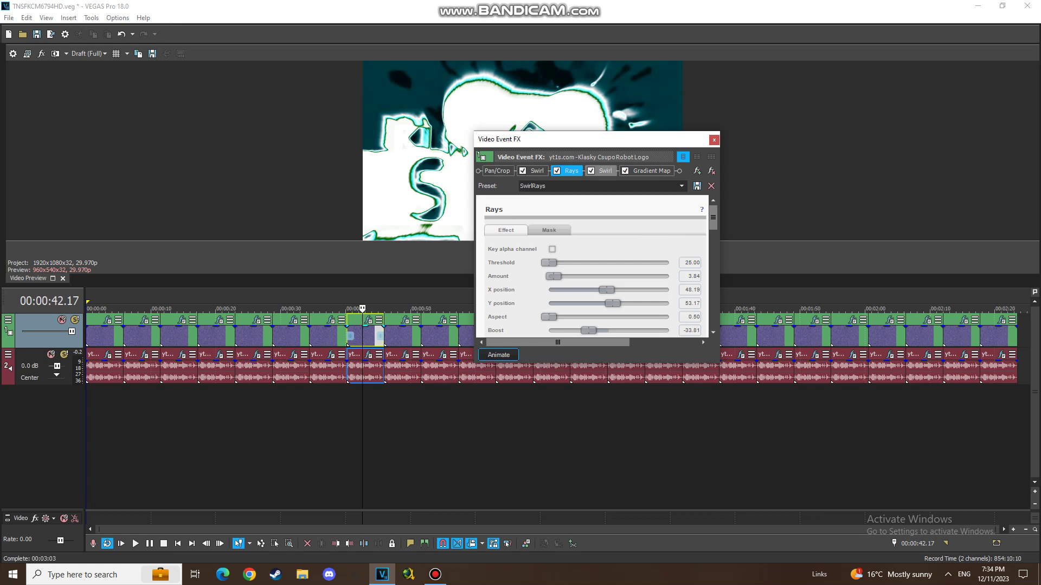
Examine the RGB values of the Gradient Map colour points on the eighth video clip.
{"action": "left_click", "coordinate": [651, 171]}
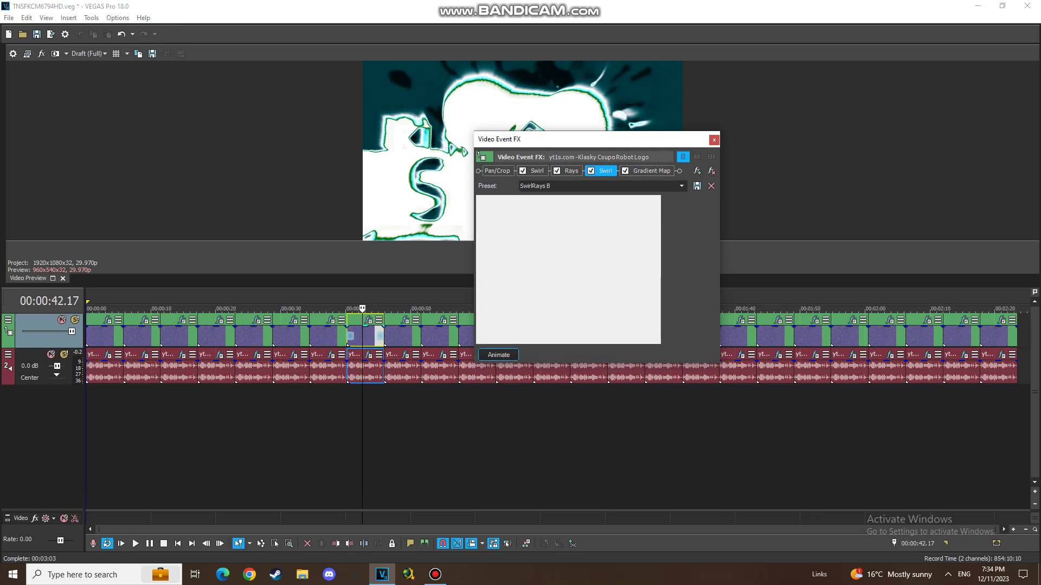
{"action": "left_click", "coordinate": [522, 240]}
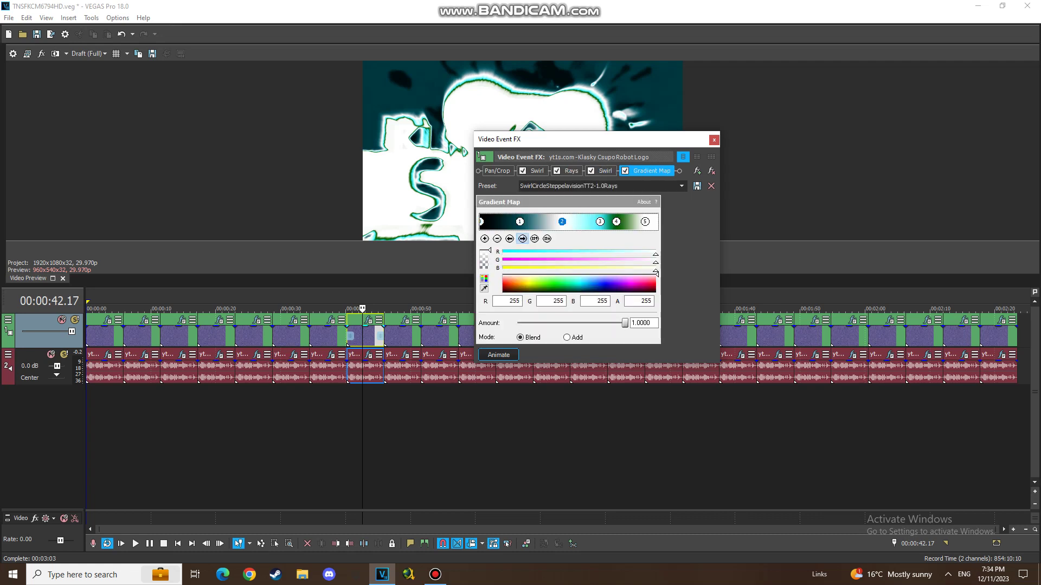
{"action": "left_click", "coordinate": [522, 239]}
{"action": "left_click", "coordinate": [616, 222]}
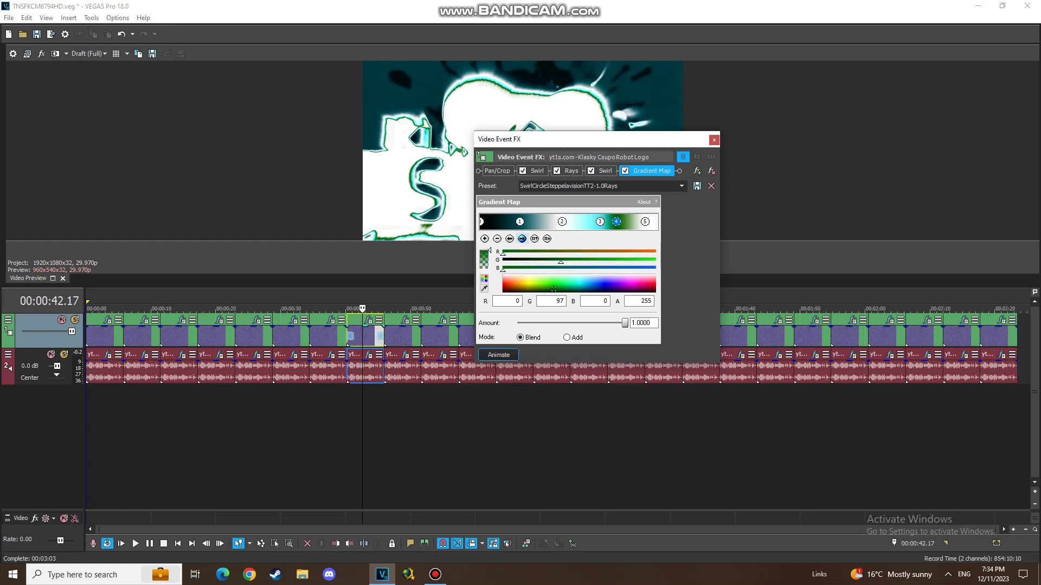
{"action": "left_click", "coordinate": [522, 239]}
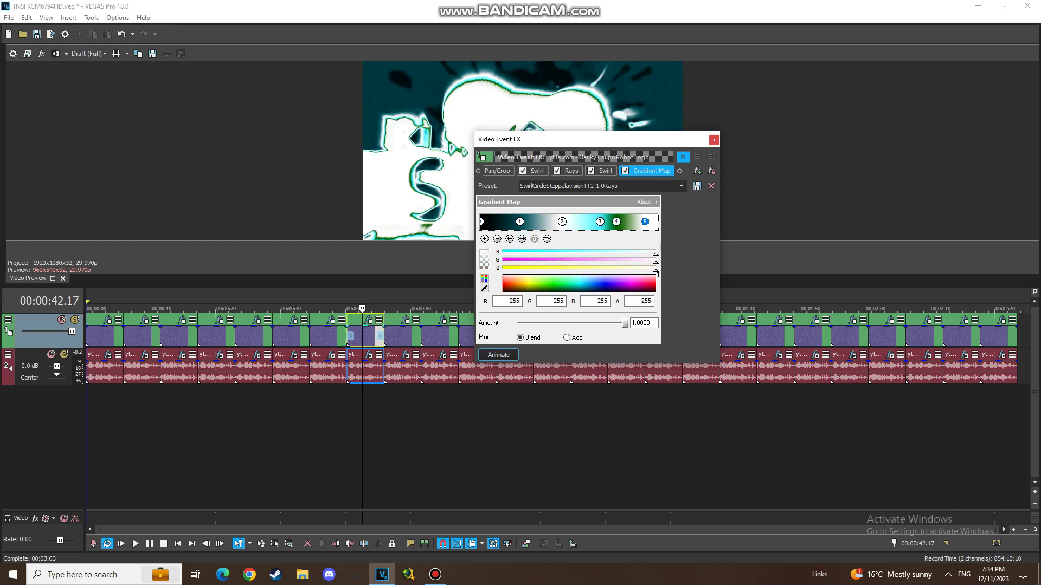
{"action": "left_click", "coordinate": [714, 140]}
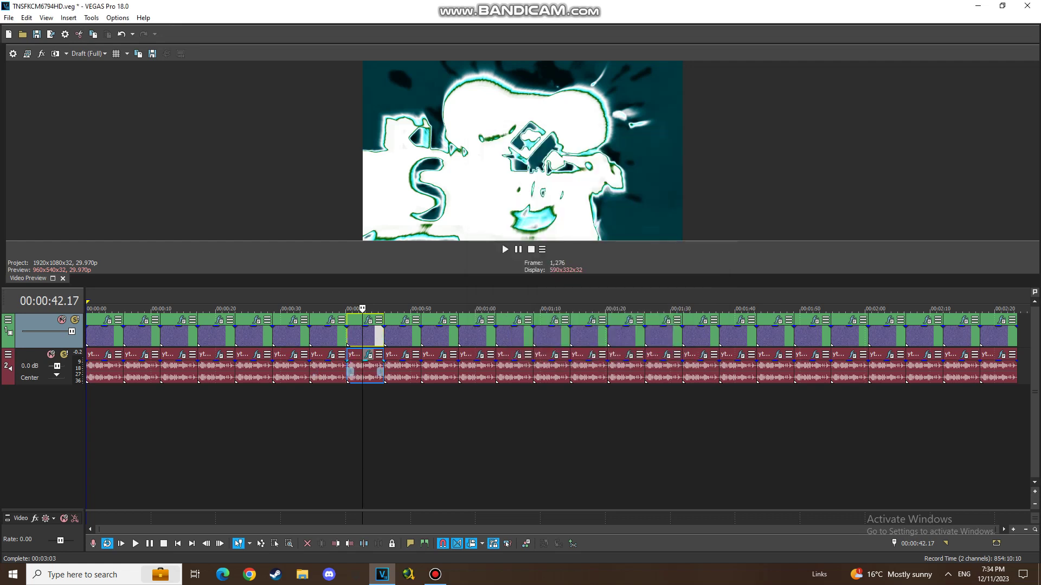
Examine the IL Vocodex settings in the eighth clip's audio effect chain.
{"action": "left_click", "coordinate": [368, 354]}
{"action": "left_click", "coordinate": [451, 53]}
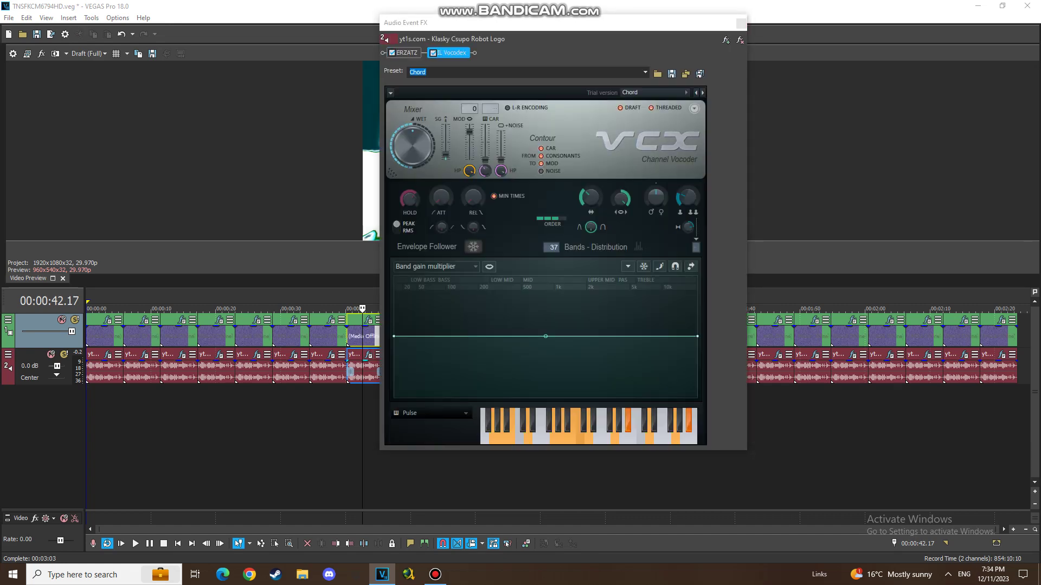
{"action": "left_click", "coordinate": [740, 23]}
Examine the two NewBlue ME Wiggle effects and the Glow effect on the ninth video clip.
{"action": "left_click", "coordinate": [401, 336]}
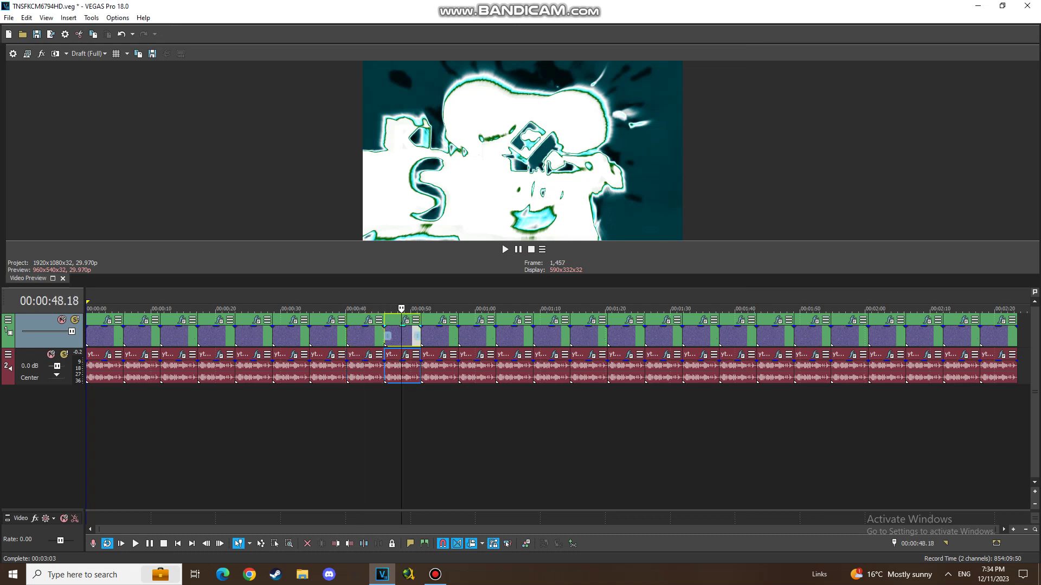
{"action": "left_click", "coordinate": [405, 320]}
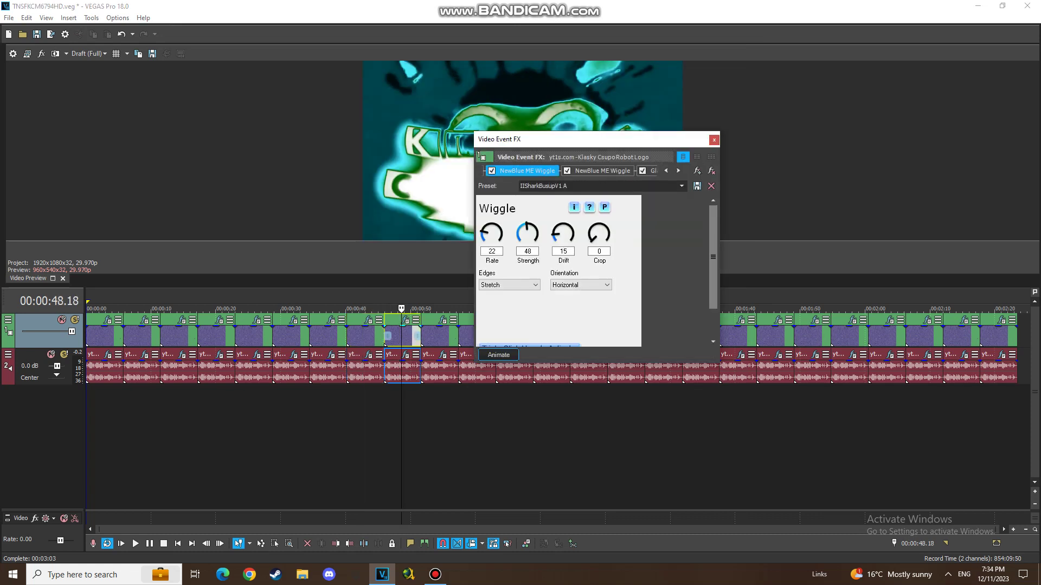
{"action": "left_click", "coordinate": [602, 171]}
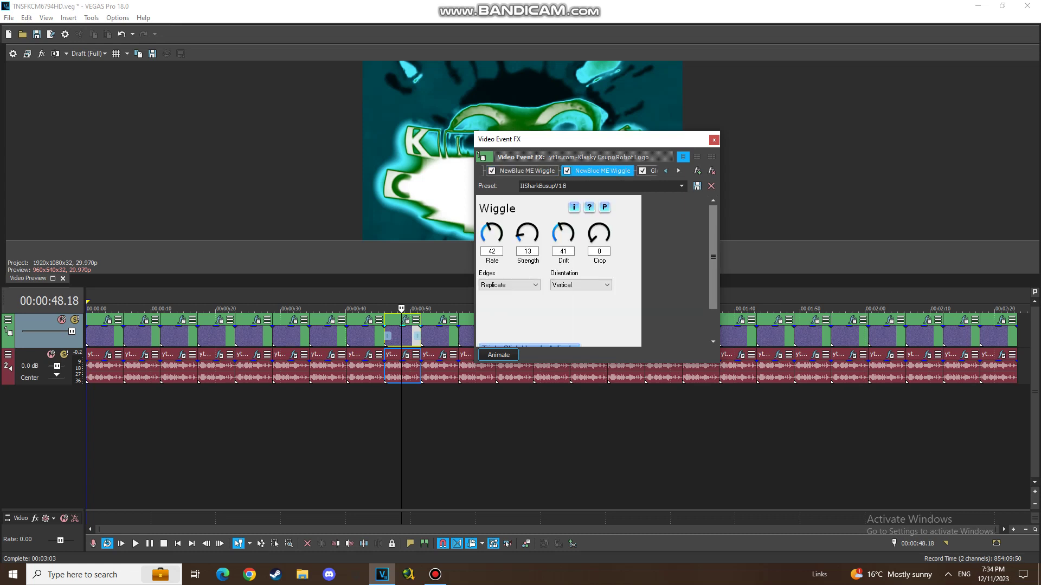
{"action": "left_click", "coordinate": [678, 171]}
{"action": "left_click", "coordinate": [582, 171]}
Examine the RGB values of the ninth clip's Gradient Map colour points.
{"action": "left_click", "coordinate": [628, 171]}
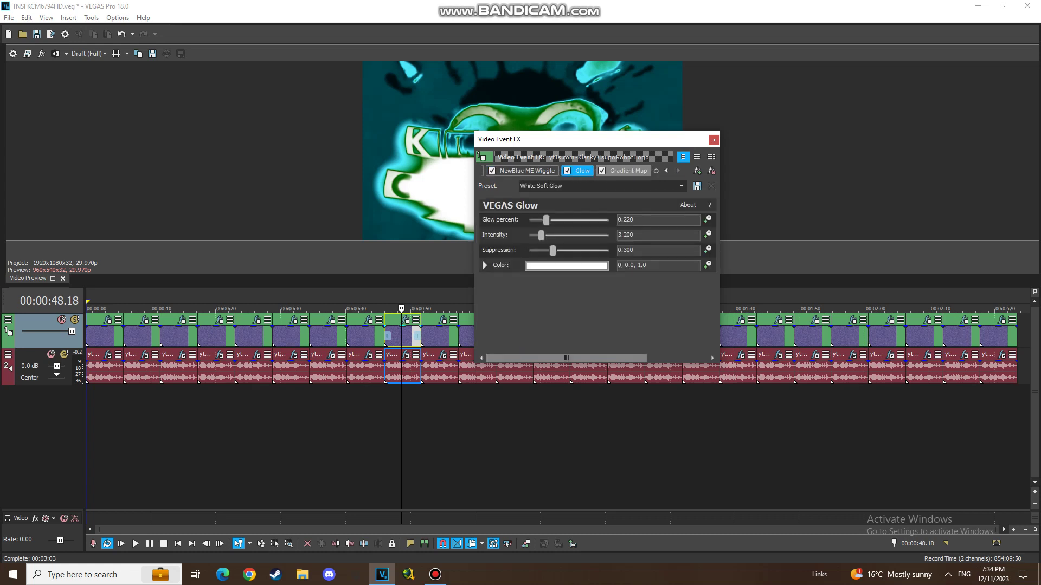
{"action": "left_click", "coordinate": [522, 238]}
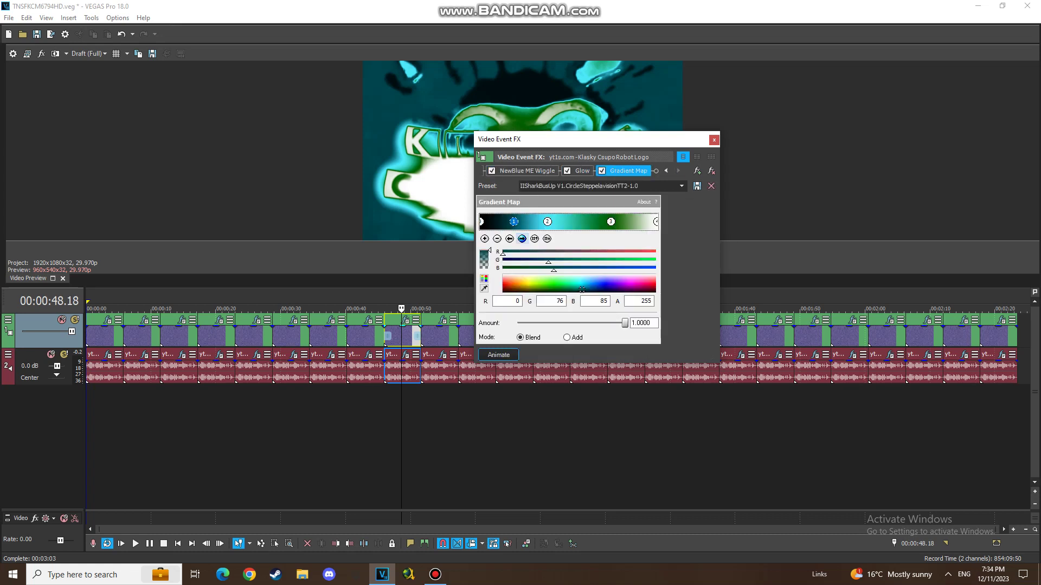
{"action": "left_click", "coordinate": [522, 239]}
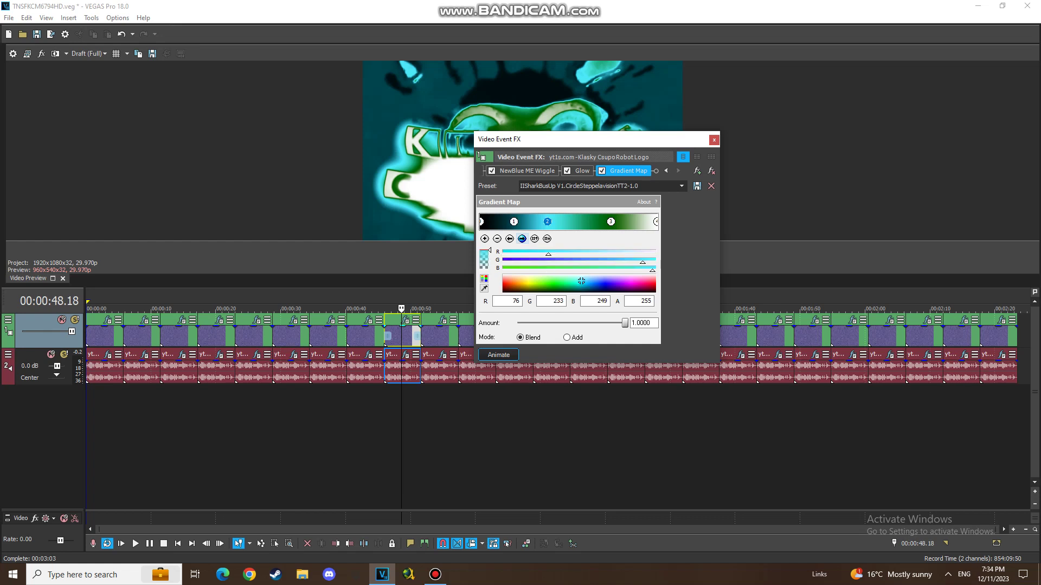
{"action": "left_click", "coordinate": [611, 221]}
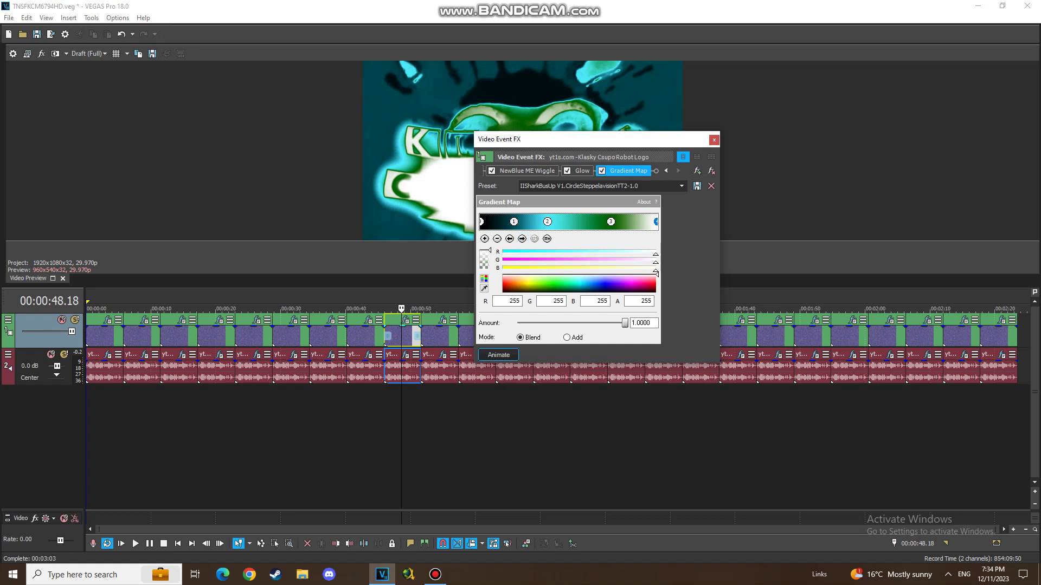
{"action": "left_click", "coordinate": [714, 140]}
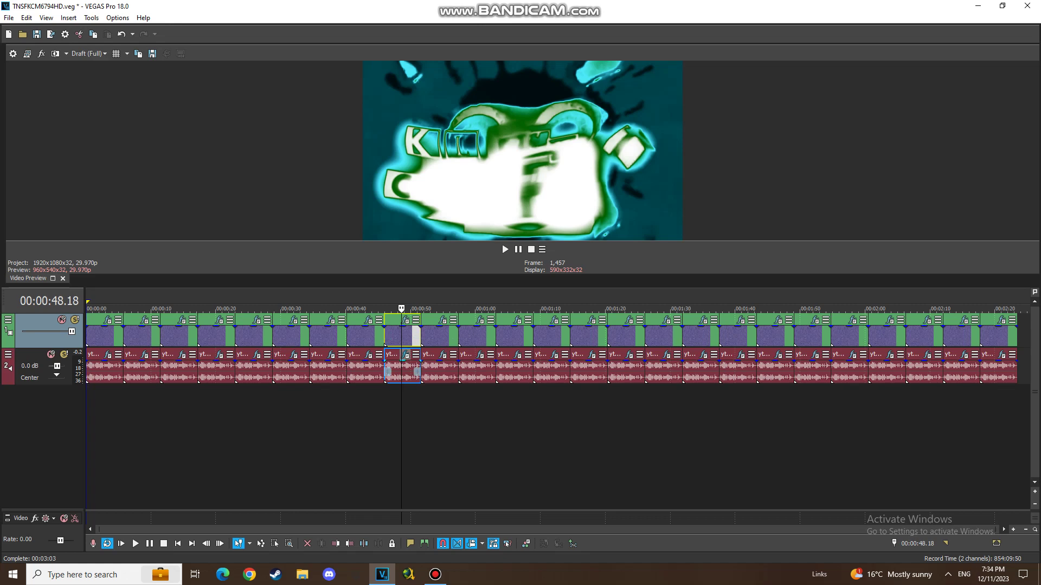
Examine the ninth clip's audio effect chain: both ExpressFX Chorus effects, both Orange Vocoders, tb_grumblebum and IL Vocodex.
{"action": "left_click", "coordinate": [406, 355]}
{"action": "key", "text": "Up"}
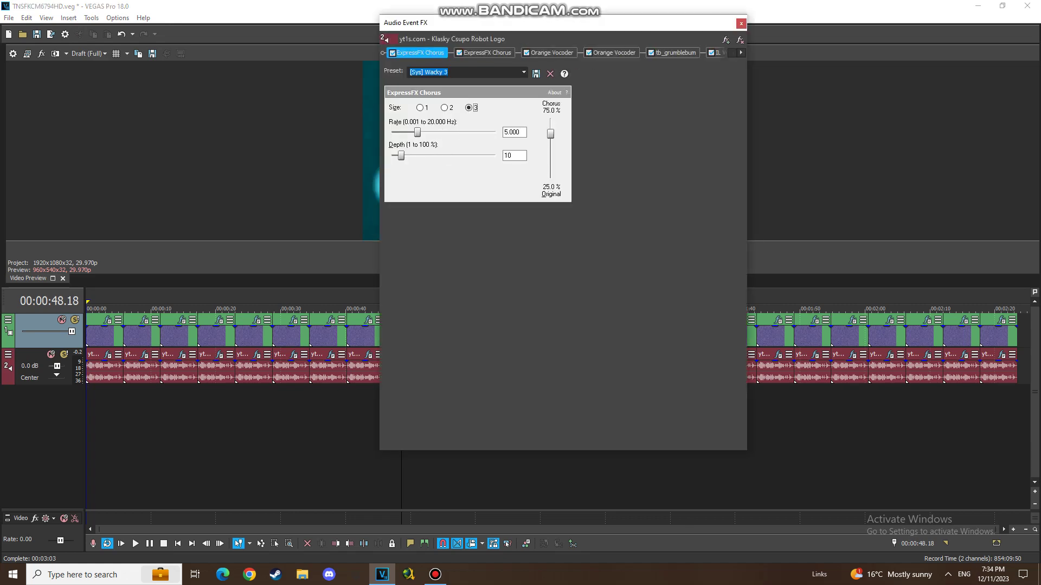
{"action": "left_click", "coordinate": [486, 52]}
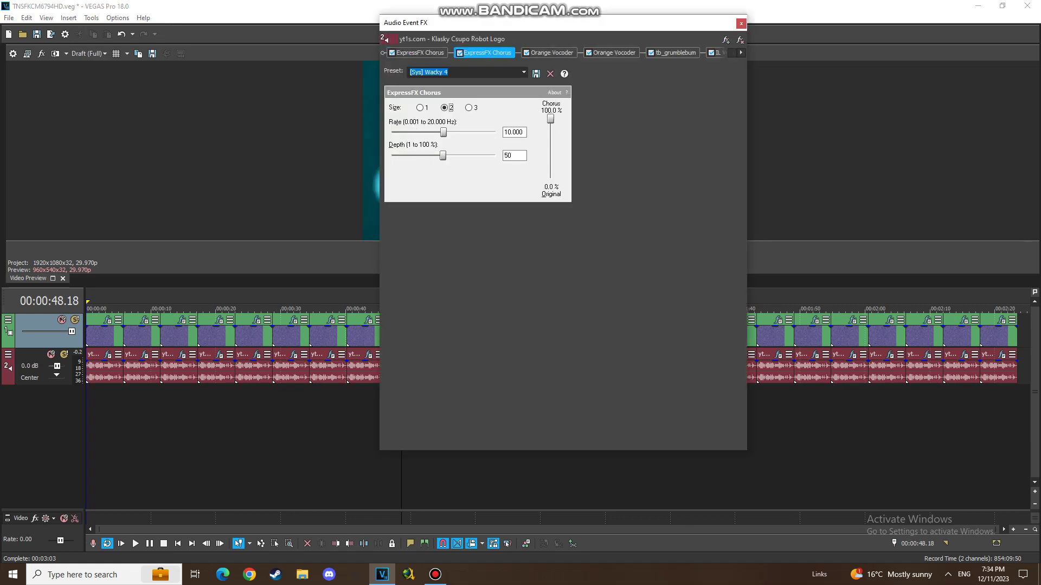
{"action": "left_click", "coordinate": [551, 52]}
{"action": "left_click", "coordinate": [613, 52]}
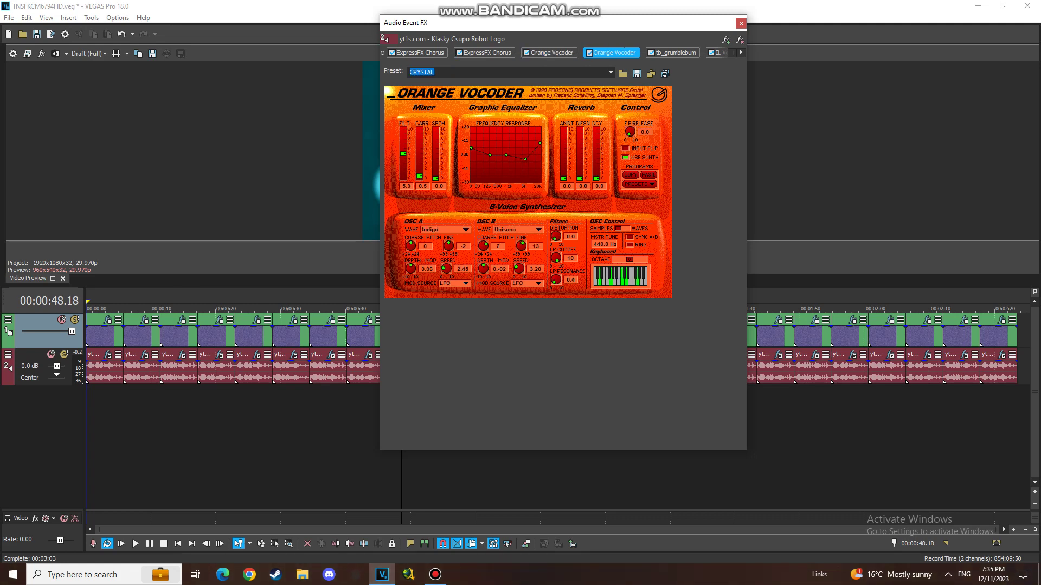
{"action": "left_click", "coordinate": [675, 53]}
{"action": "left_click", "coordinate": [741, 53]}
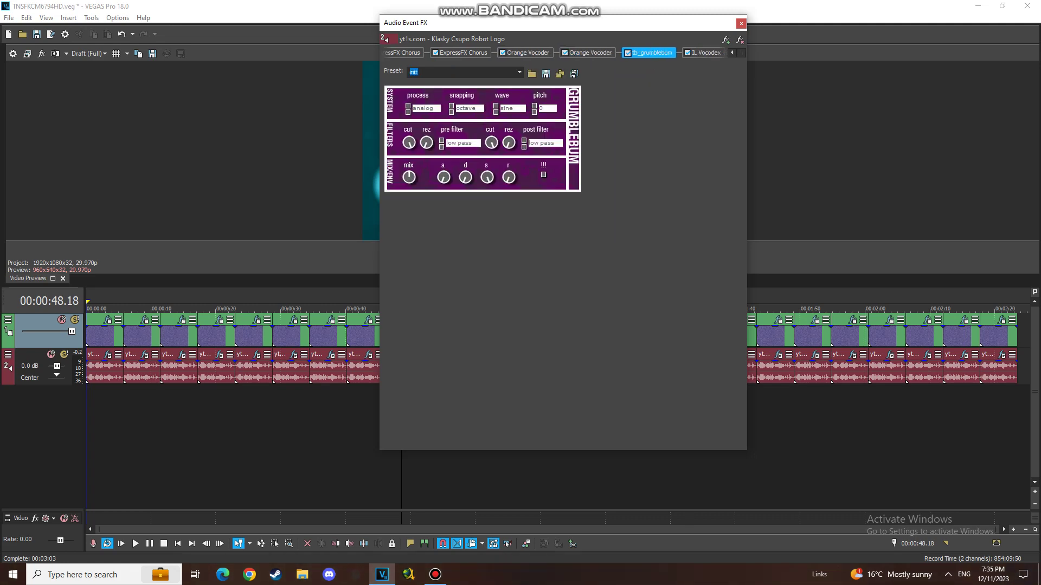
{"action": "left_click", "coordinate": [704, 52]}
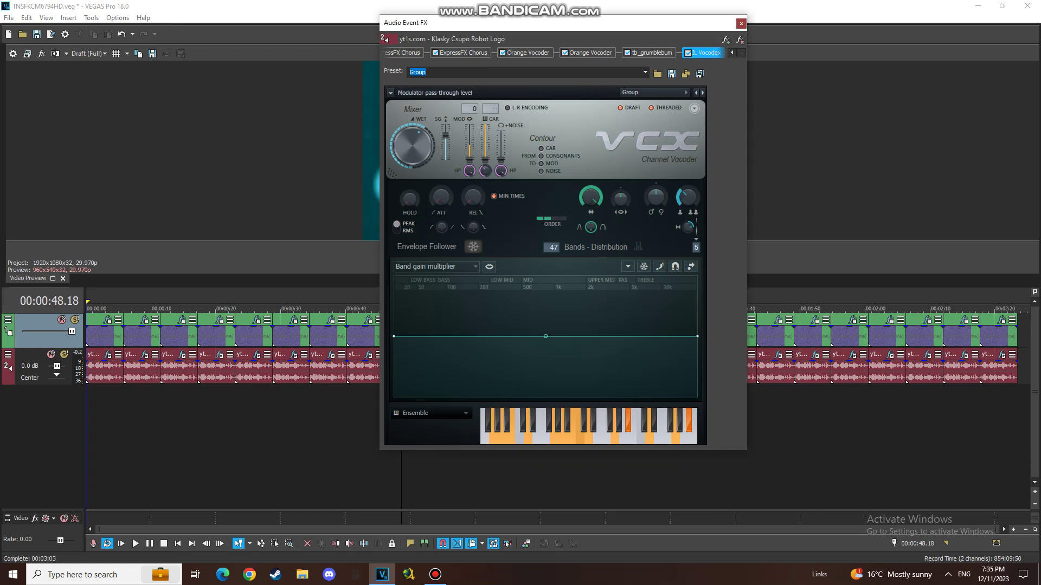
{"action": "left_click", "coordinate": [740, 23]}
Examine the tenth clip's Gradient Map colour points and its IL Vocodex audio effect.
{"action": "left_click", "coordinate": [443, 321]}
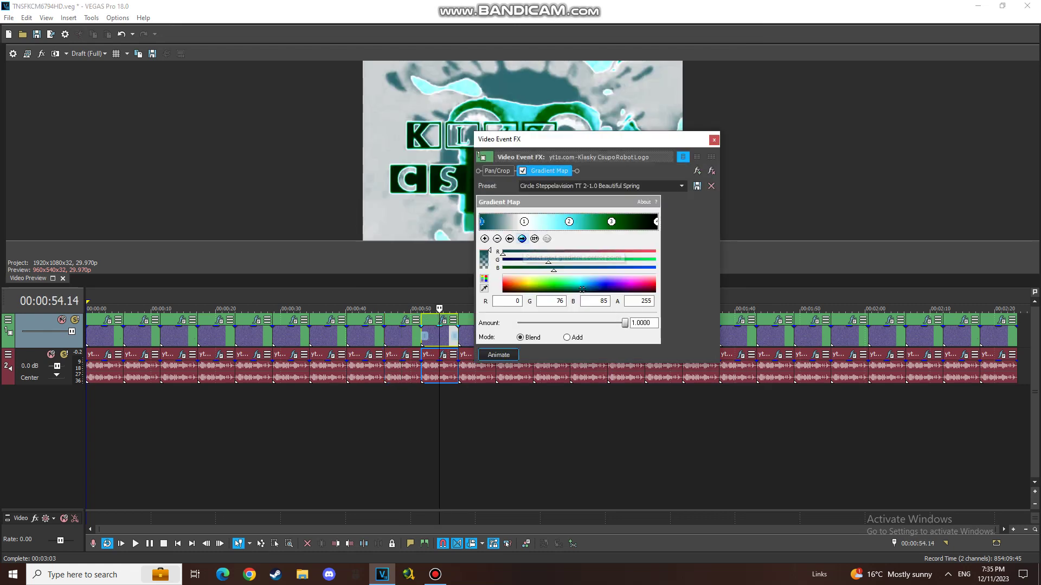
{"action": "left_click", "coordinate": [522, 239]}
{"action": "left_click", "coordinate": [521, 239]}
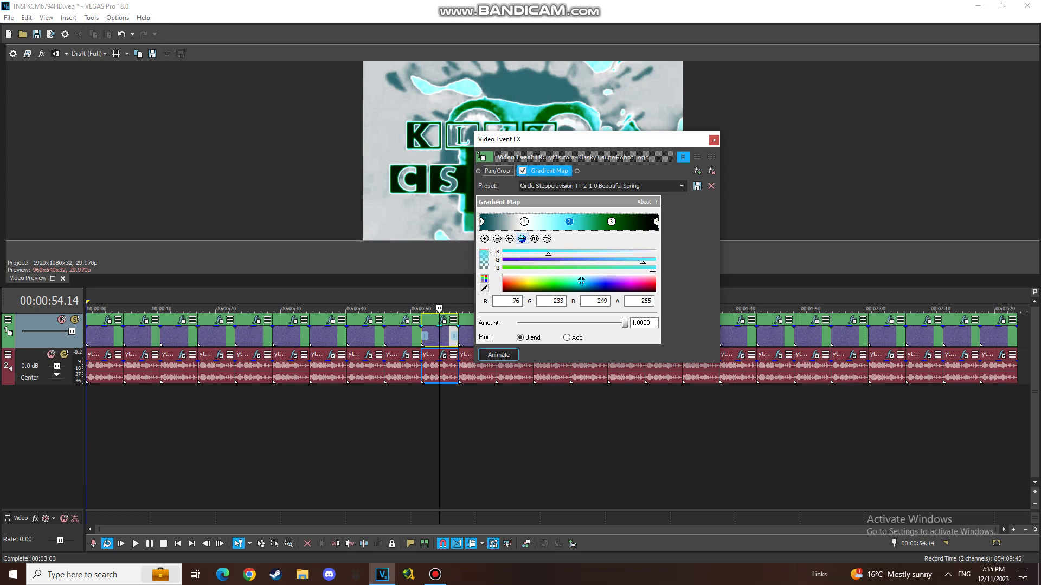
{"action": "left_click", "coordinate": [522, 238]}
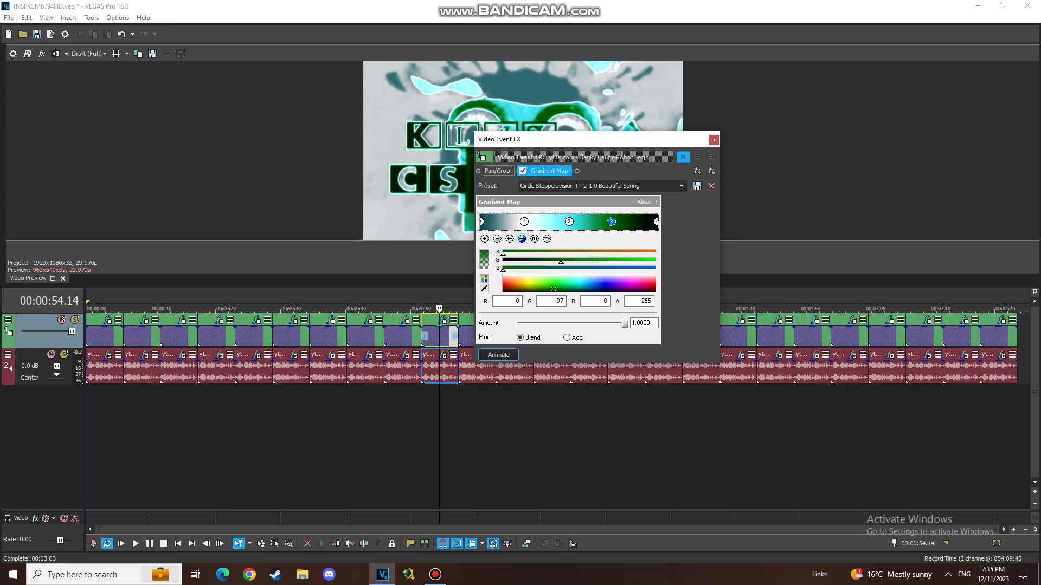
{"action": "left_click", "coordinate": [522, 239]}
{"action": "left_click", "coordinate": [714, 140]}
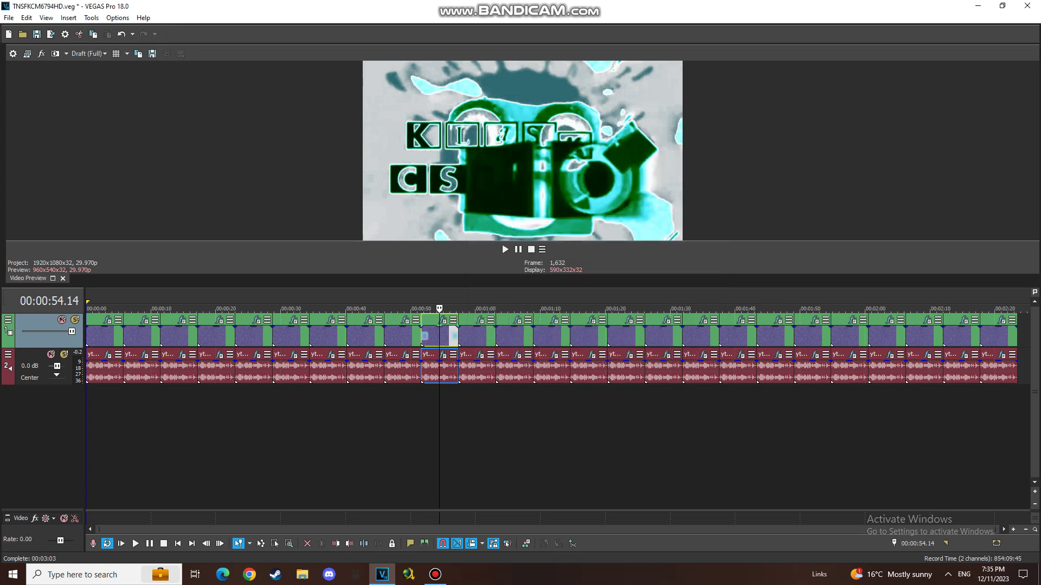
{"action": "left_click", "coordinate": [443, 354]}
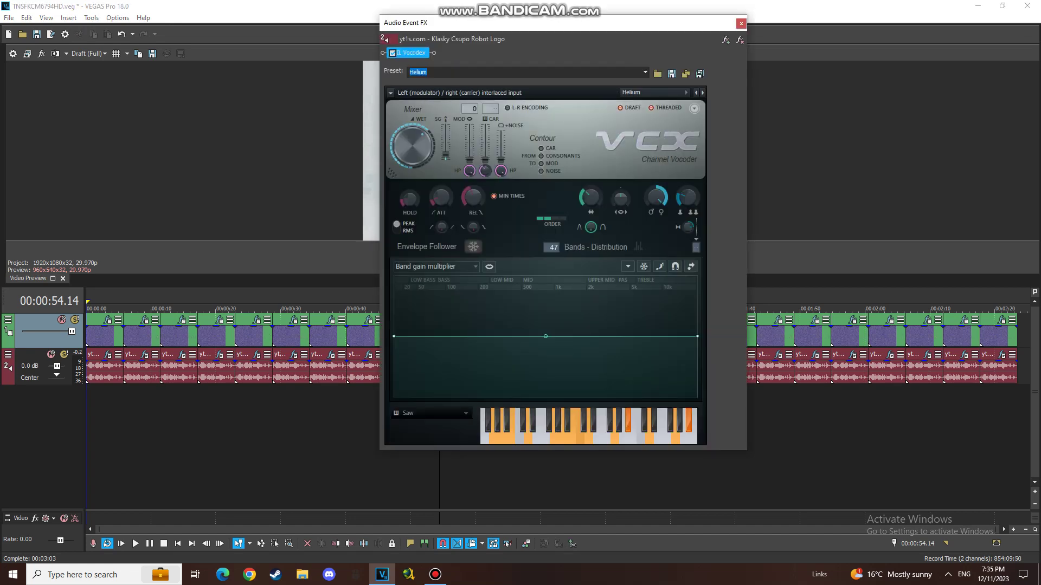
{"action": "left_click", "coordinate": [741, 24]}
Examine the eleventh clip's Gradient Map colour points and its IL Vocodex audio effect.
{"action": "left_click", "coordinate": [475, 333]}
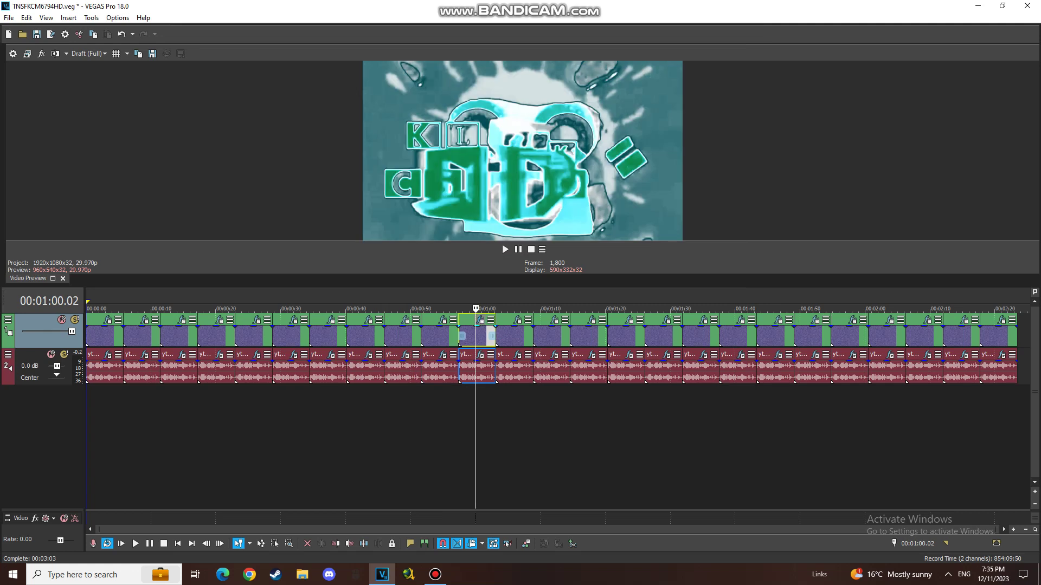
{"action": "left_click", "coordinate": [481, 320]}
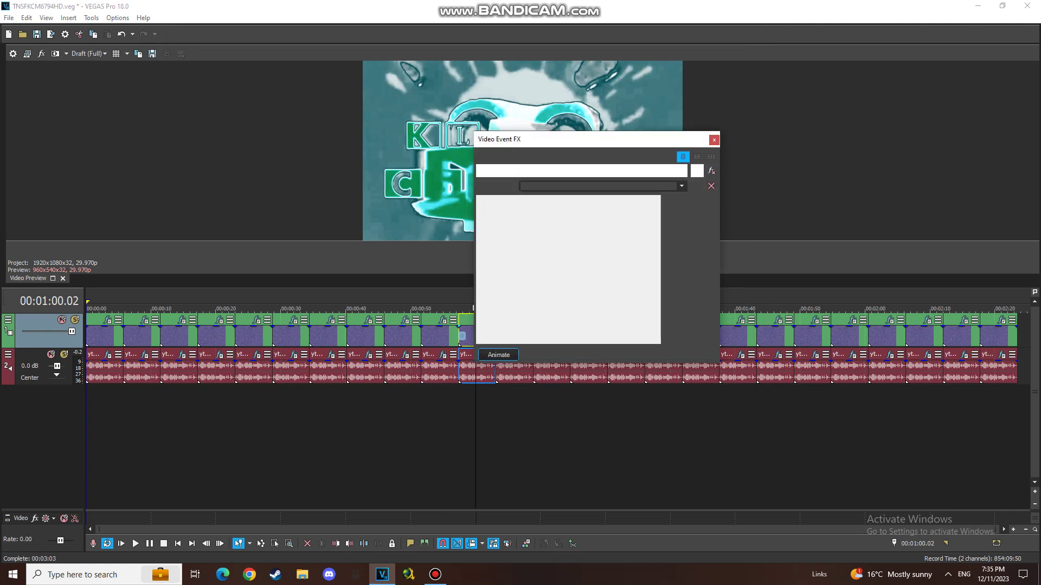
{"action": "left_click", "coordinate": [572, 221]}
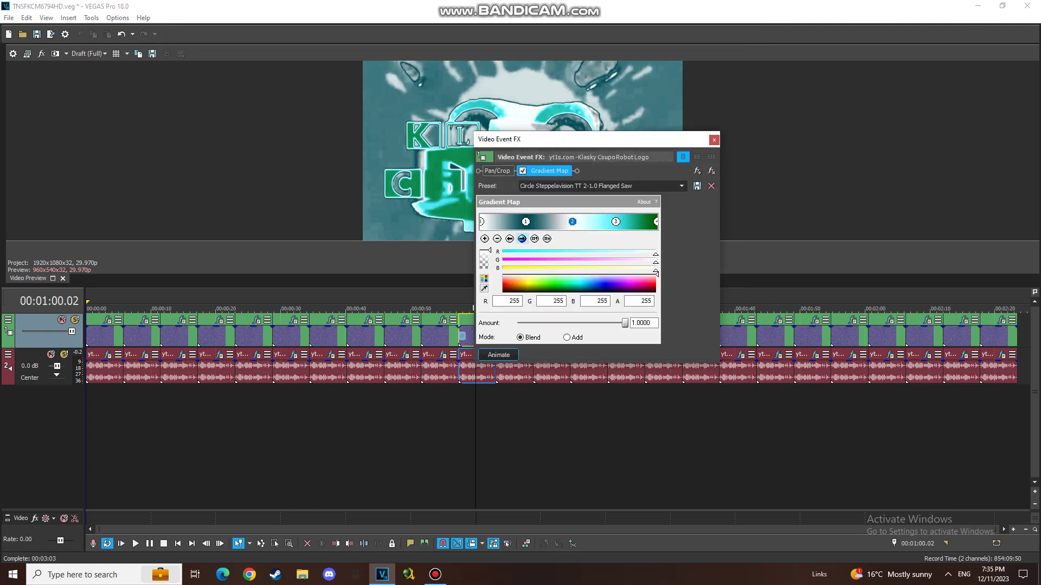
{"action": "left_click", "coordinate": [522, 238]}
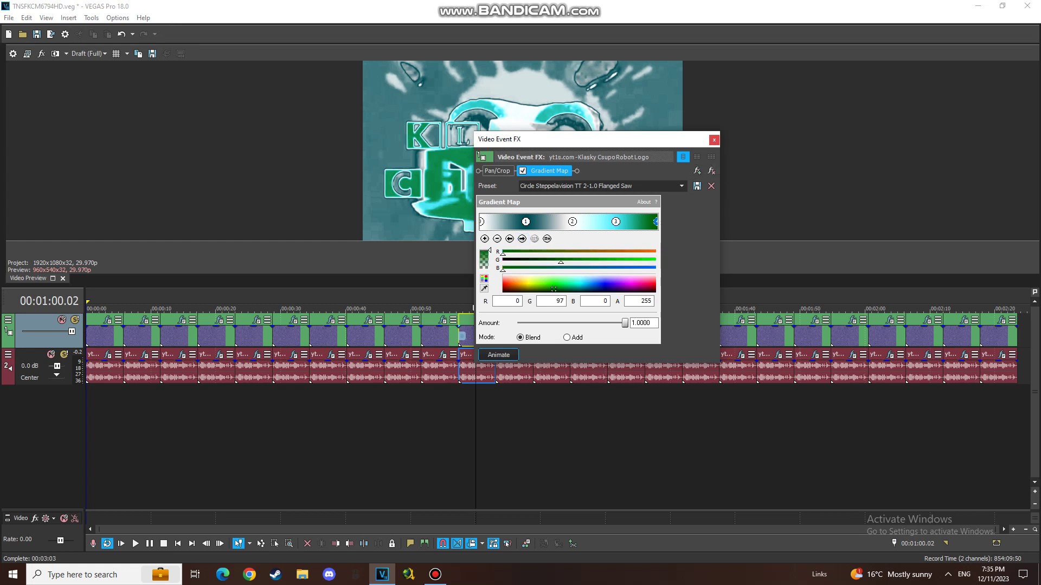
{"action": "left_click", "coordinate": [714, 140]}
{"action": "left_click", "coordinate": [480, 355]}
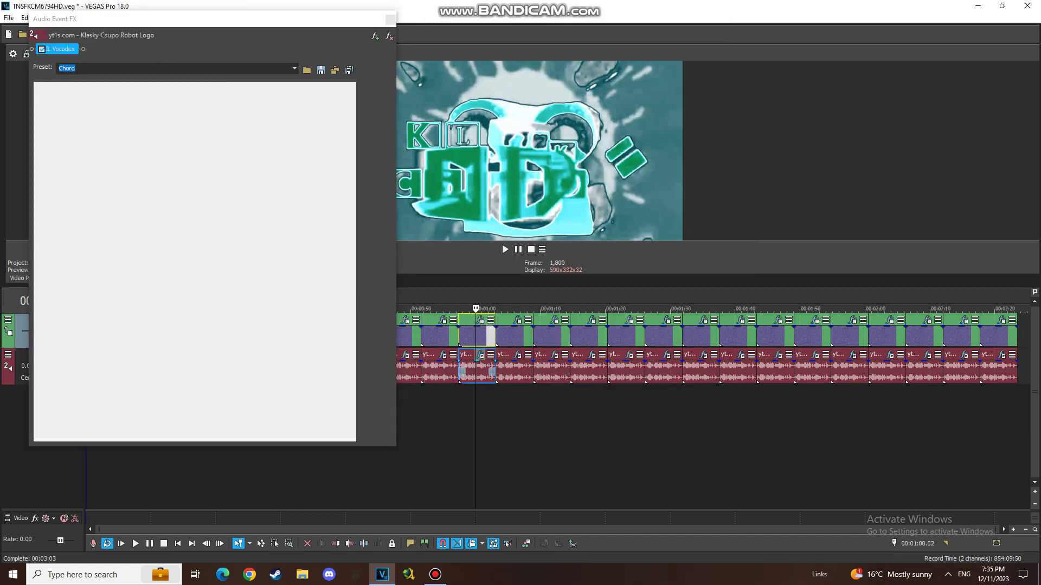
{"action": "left_click", "coordinate": [517, 337]}
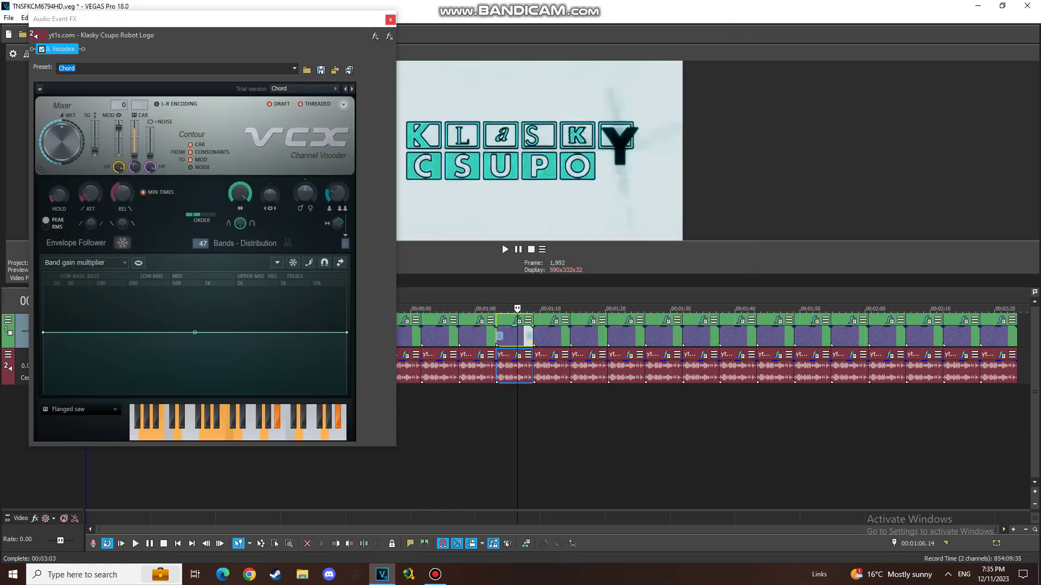
{"action": "left_click", "coordinate": [390, 19]}
Examine the twelfth clip's Gradient Map colour points and its IL Vocodex audio effect.
{"action": "left_click", "coordinate": [518, 321]}
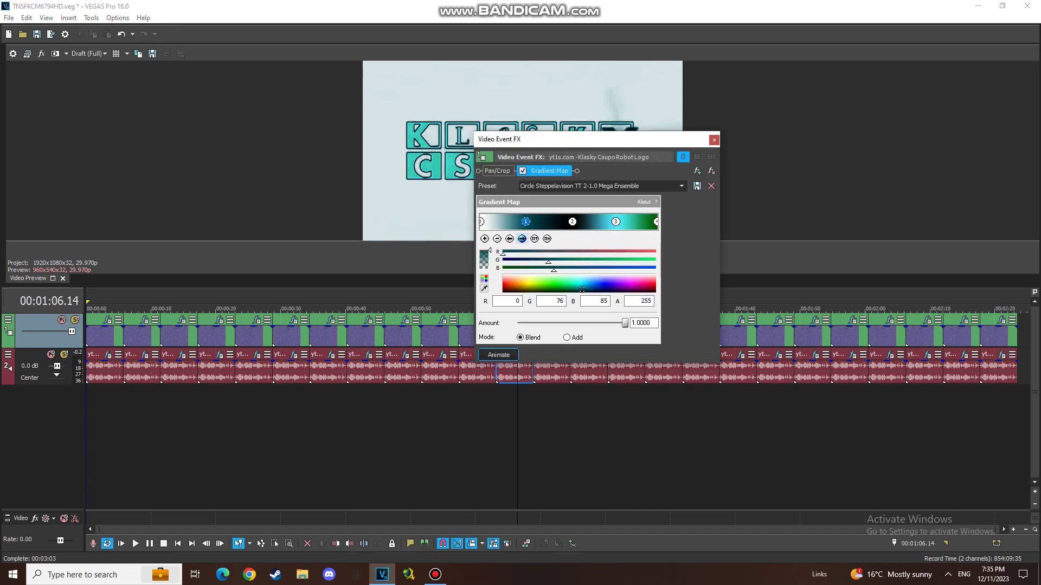
{"action": "left_click", "coordinate": [522, 239]}
{"action": "left_click", "coordinate": [522, 239]}
{"action": "left_click", "coordinate": [522, 239]}
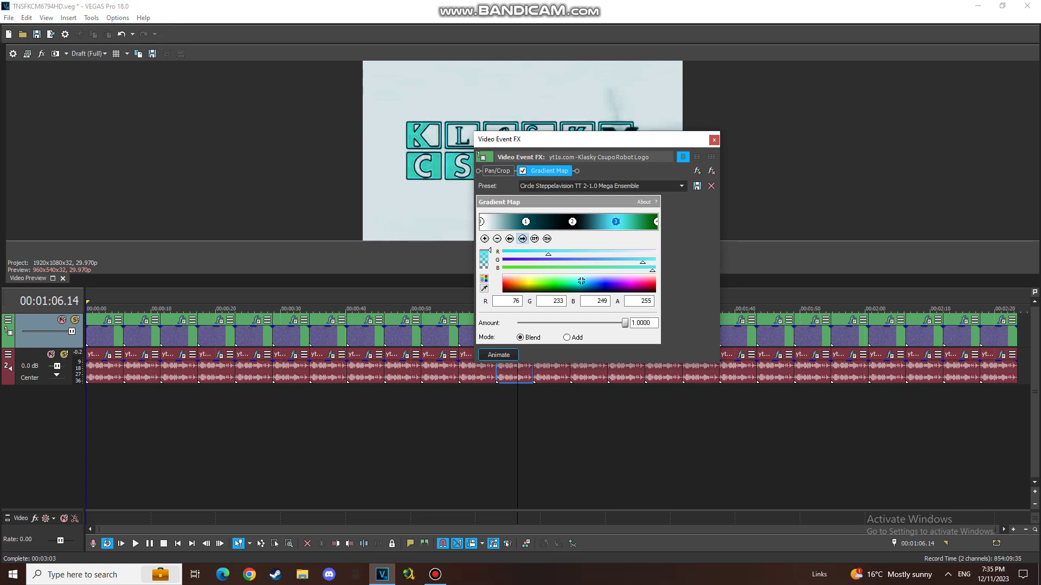
{"action": "left_click", "coordinate": [714, 140]}
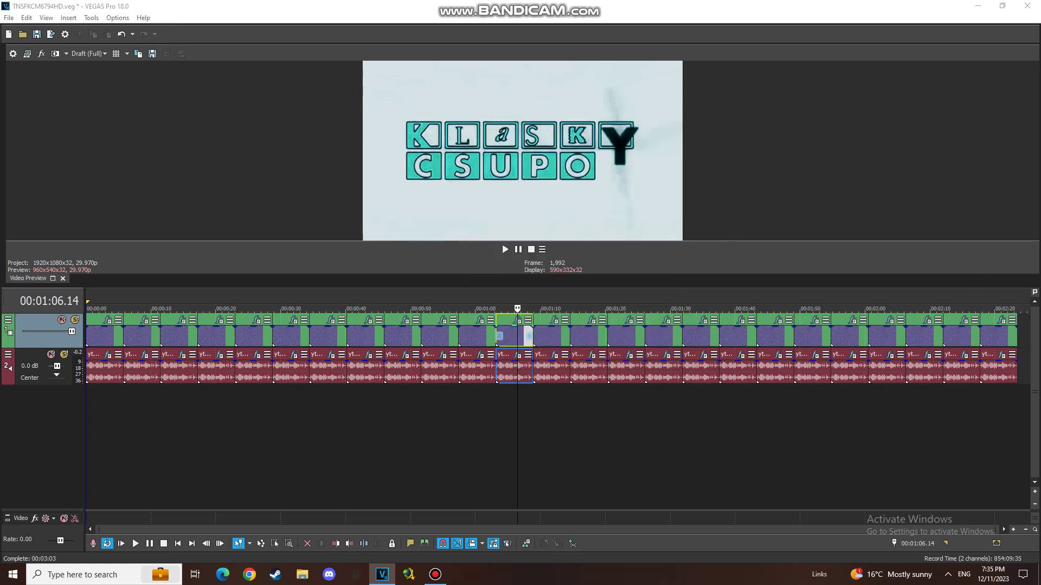
{"action": "left_click", "coordinate": [517, 355]}
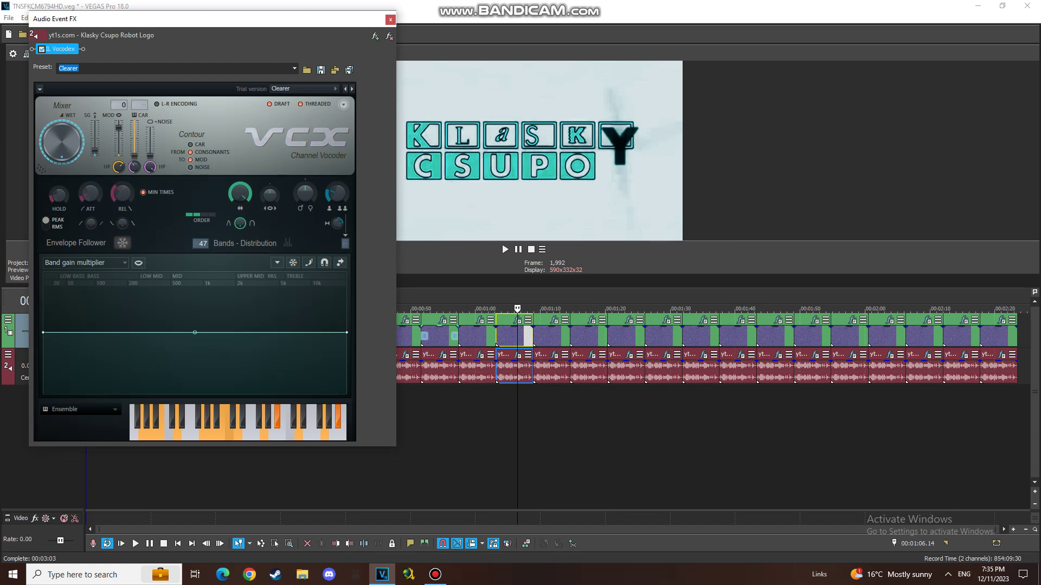
{"action": "left_click", "coordinate": [390, 20]}
Examine the thirteenth clip's TV Simulator and Unsharp Mask settings and the RGB values of its Gradient Map colour points.
{"action": "left_click", "coordinate": [546, 337]}
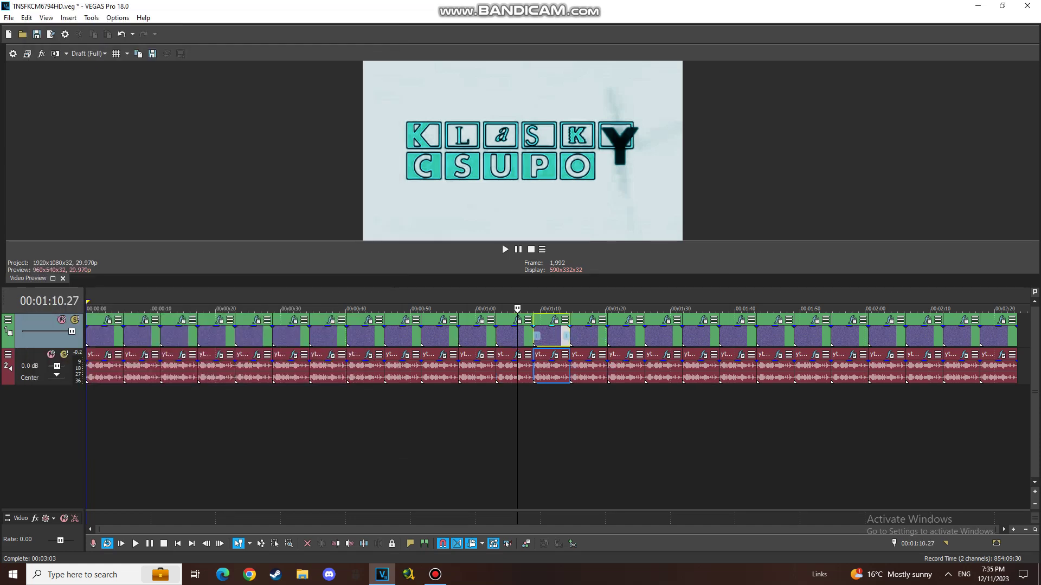
{"action": "left_click", "coordinate": [554, 320]}
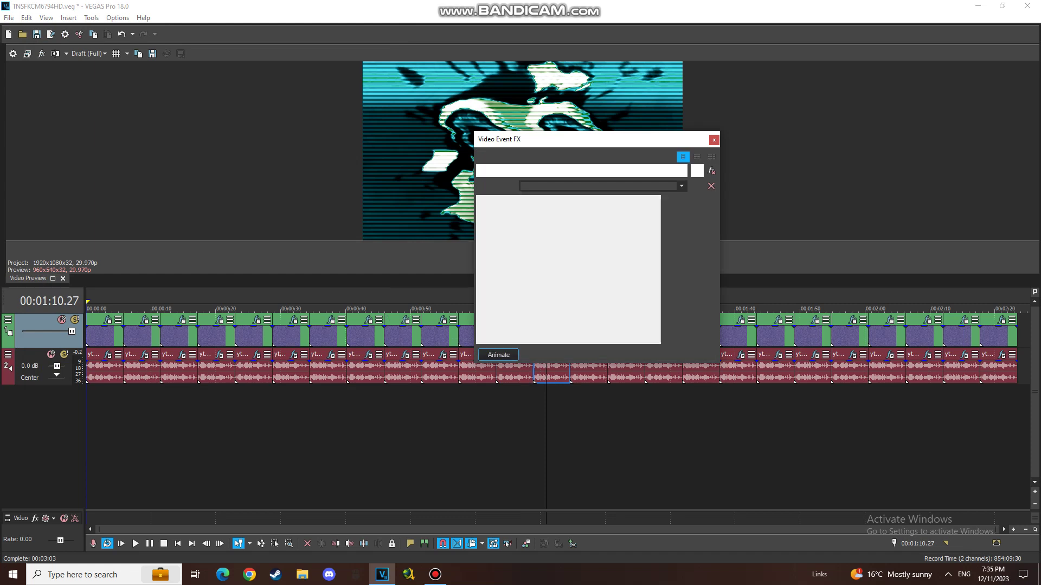
{"action": "left_click", "coordinate": [516, 171]}
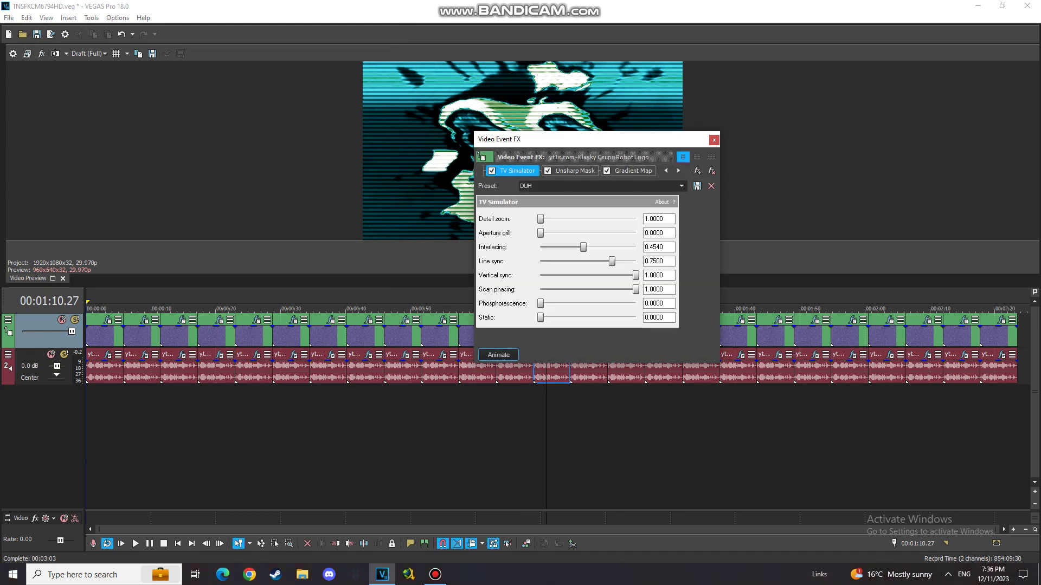
{"action": "left_click", "coordinate": [574, 171]}
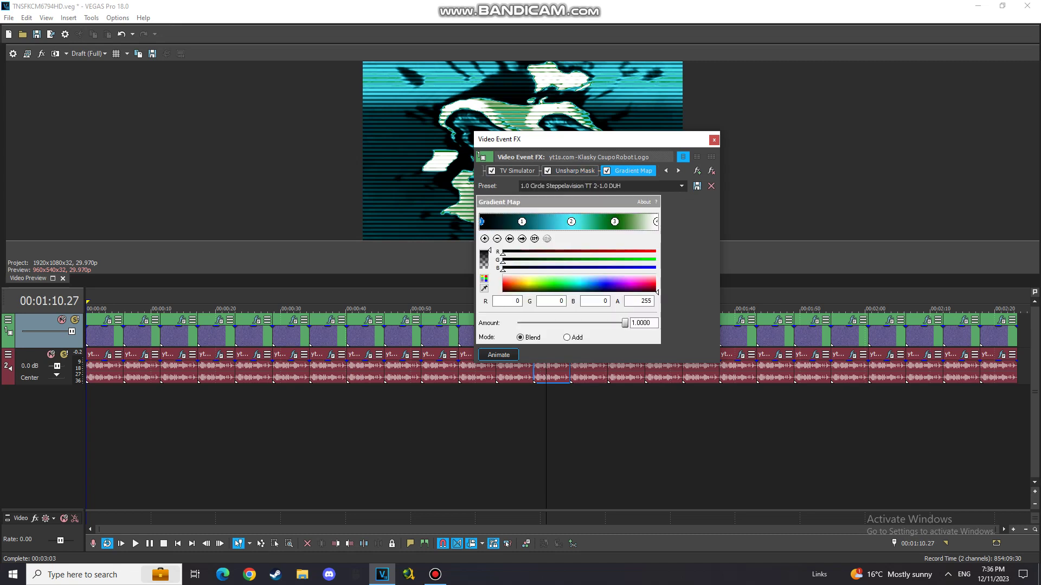
{"action": "left_click", "coordinate": [522, 238]}
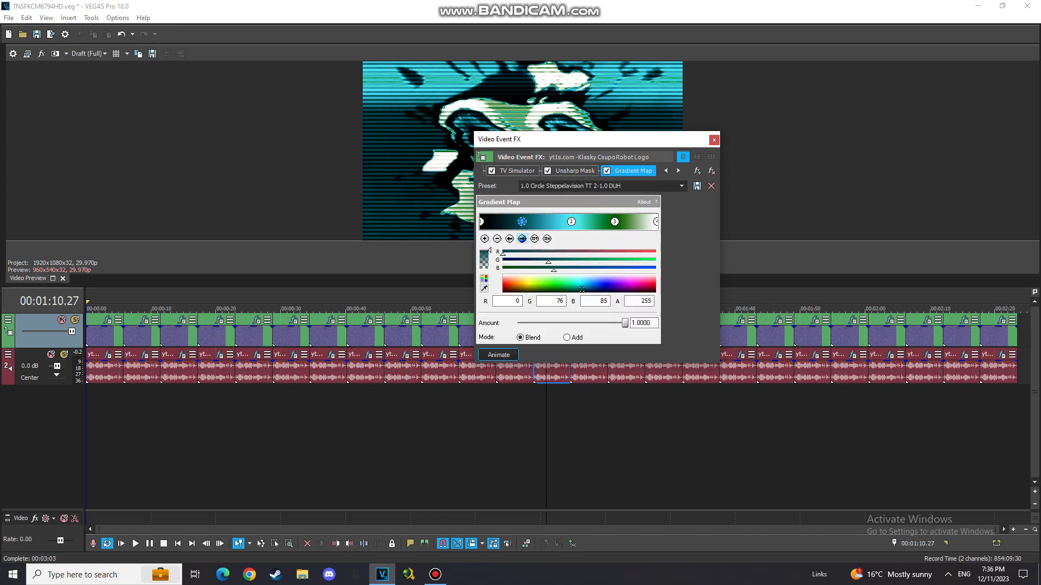
{"action": "left_click", "coordinate": [522, 238]}
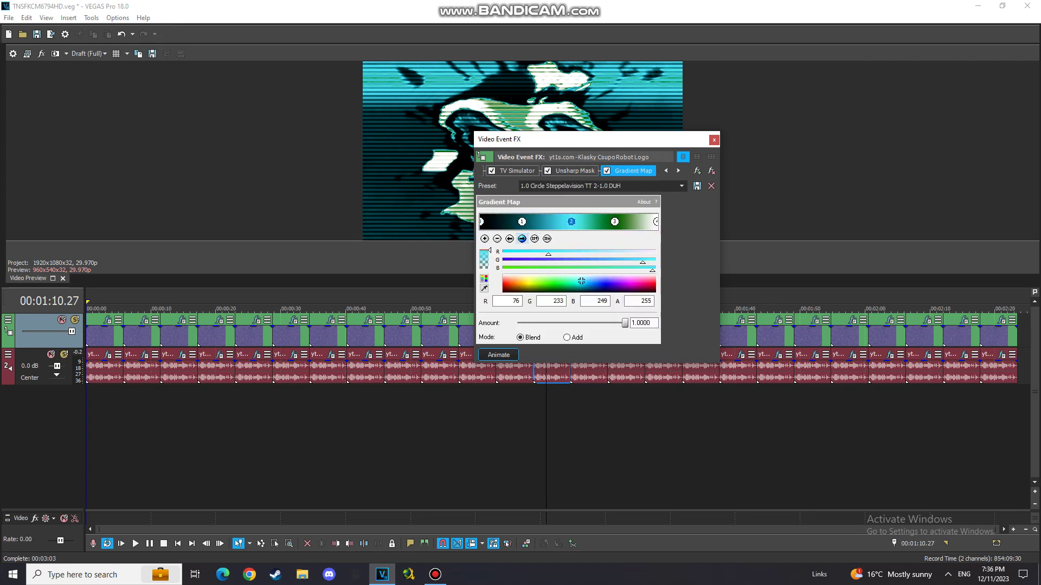
{"action": "left_click", "coordinate": [521, 238]}
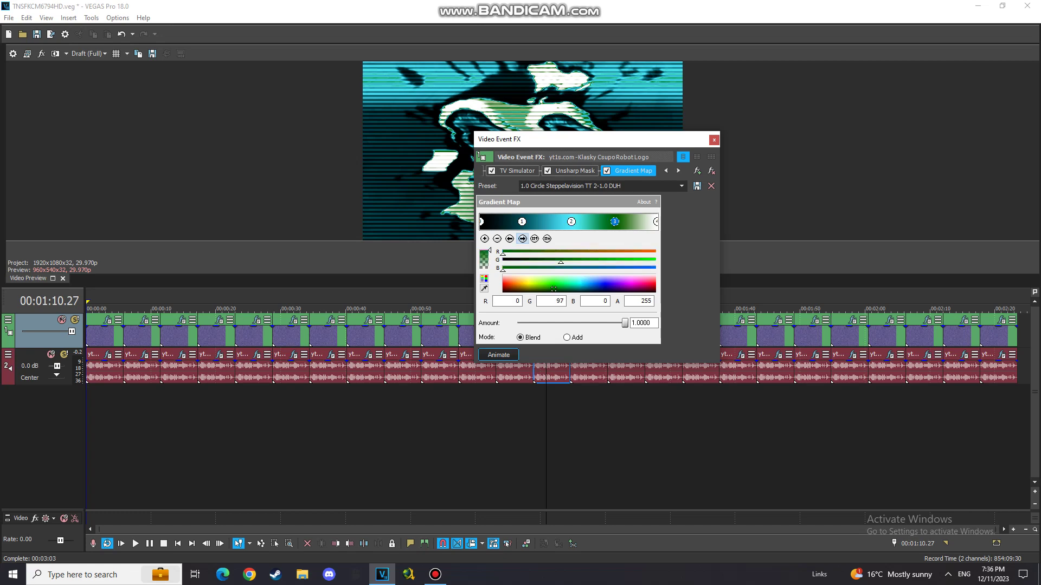
{"action": "left_click", "coordinate": [522, 238]}
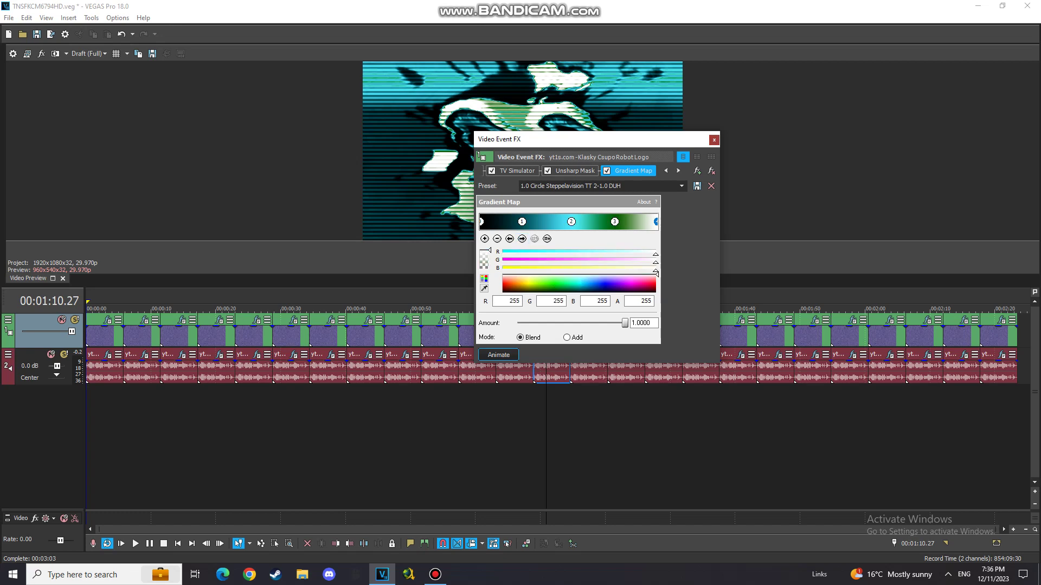
{"action": "left_click", "coordinate": [714, 140]}
Examine the thirteenth clip's audio effect chain: both ExpressFX Chorus effects, Pitch Shift and IL Vocodex.
{"action": "left_click", "coordinate": [554, 355]}
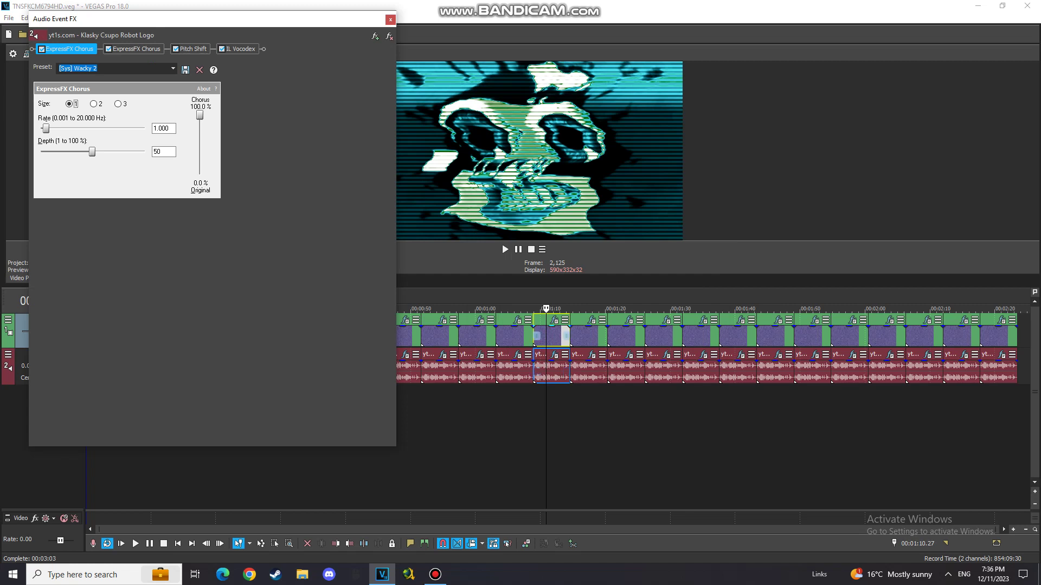
{"action": "left_click", "coordinate": [136, 49]}
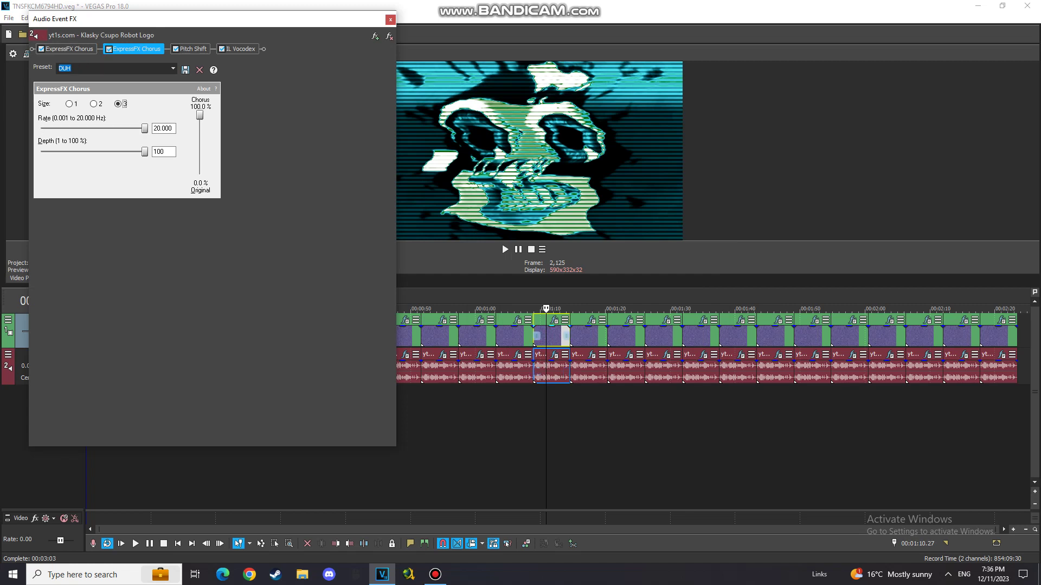
{"action": "left_click", "coordinate": [193, 49]}
{"action": "left_click", "coordinate": [240, 48]}
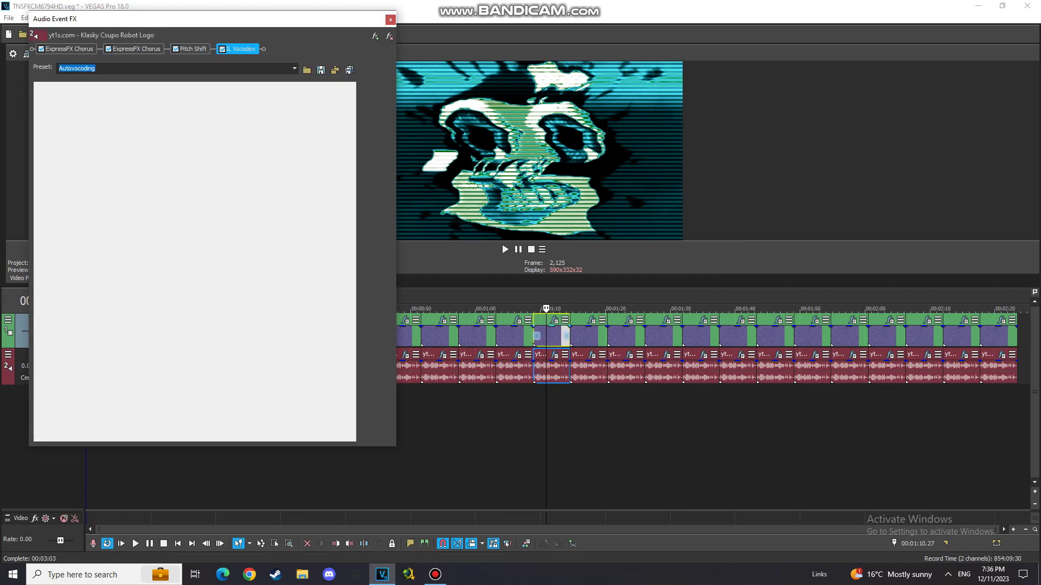
{"action": "left_click", "coordinate": [193, 49]}
{"action": "left_click", "coordinate": [240, 49]}
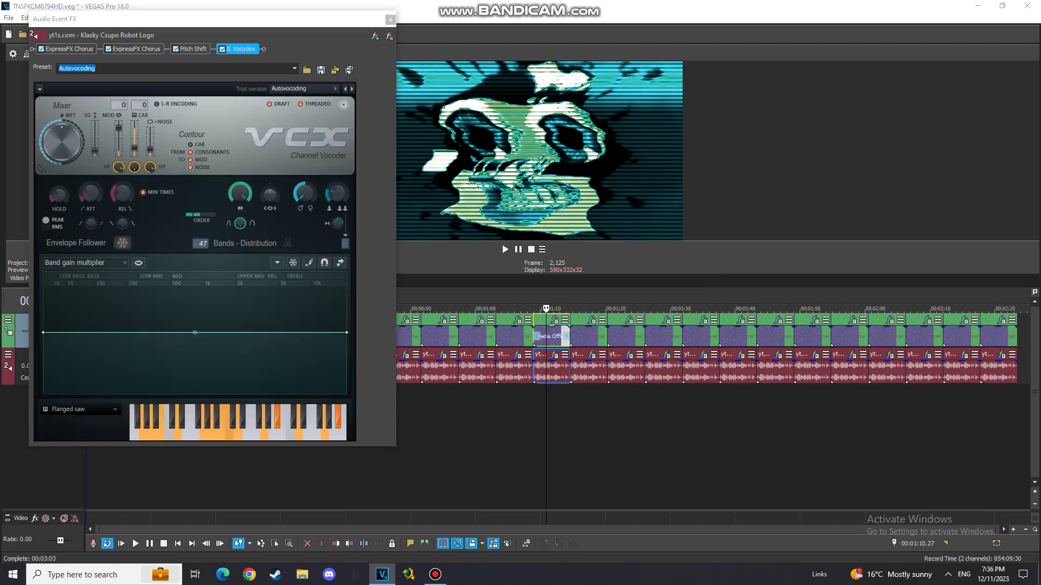
{"action": "left_click", "coordinate": [390, 20]}
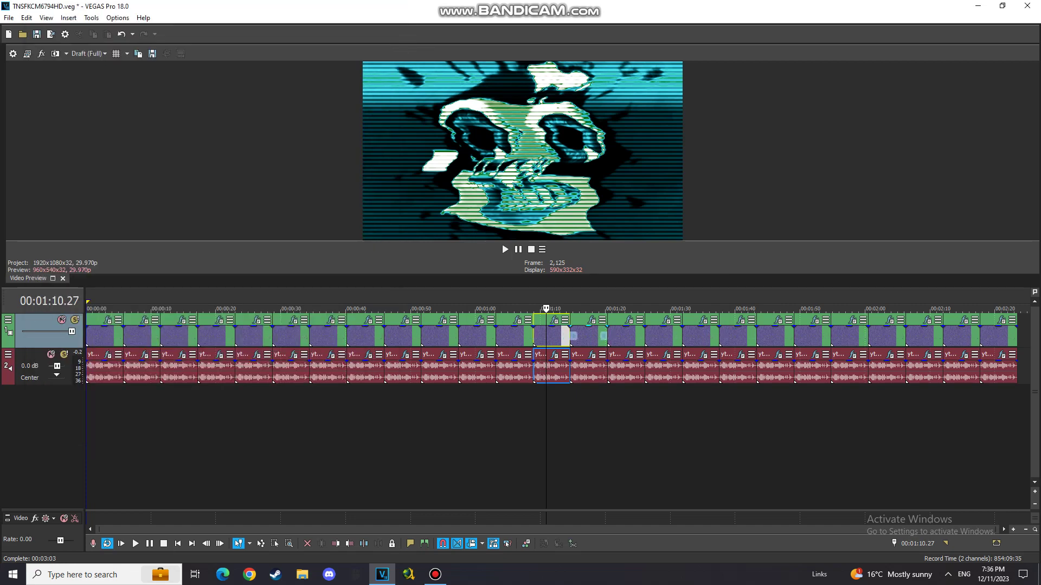
Examine the fourteenth clip's Gradient Map colour points and its IL Vocodex audio effect.
{"action": "left_click", "coordinate": [583, 338]}
{"action": "left_click", "coordinate": [593, 320]}
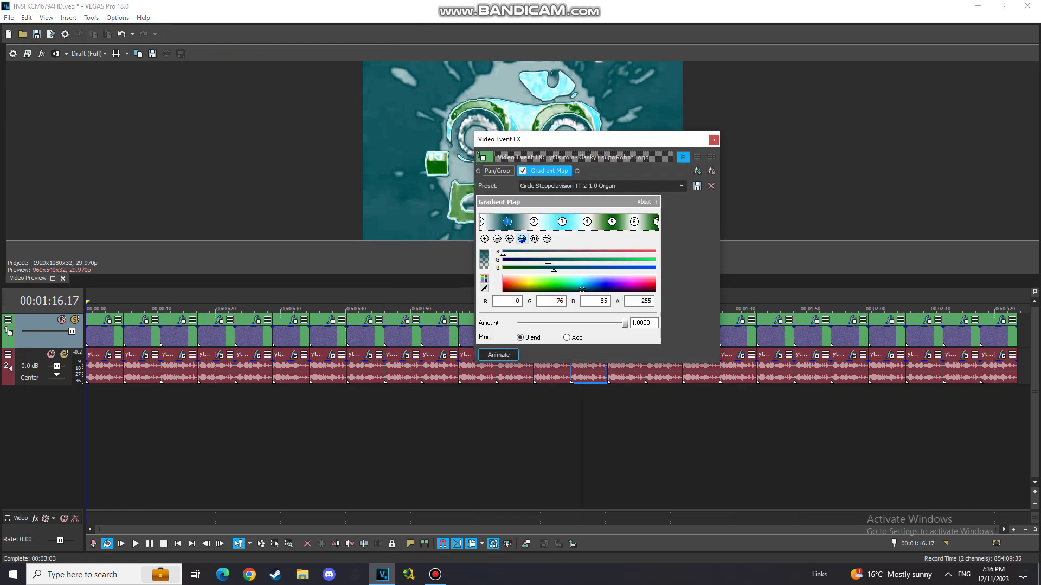
{"action": "key", "text": "Right"}
{"action": "key", "text": "Right"}
{"action": "left_click", "coordinate": [522, 239]}
{"action": "left_click", "coordinate": [522, 239]}
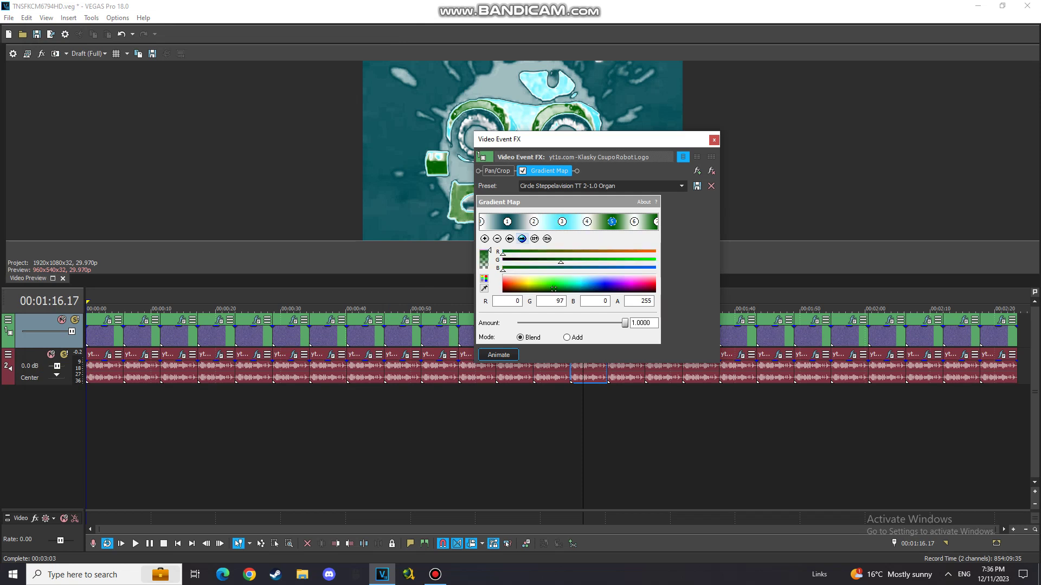
{"action": "left_click", "coordinate": [522, 238]}
{"action": "left_click", "coordinate": [713, 139]}
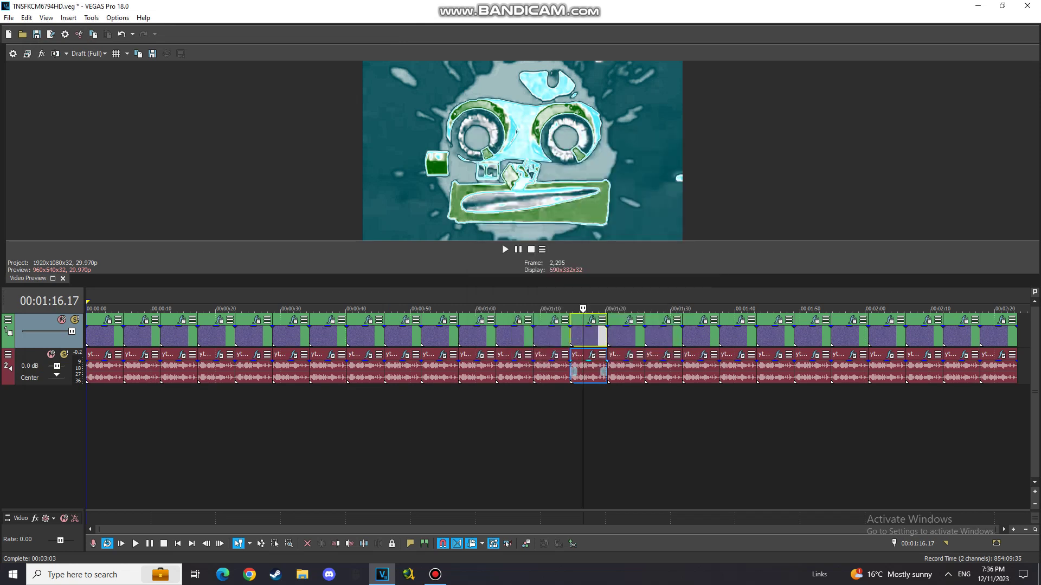
{"action": "left_click", "coordinate": [592, 355]}
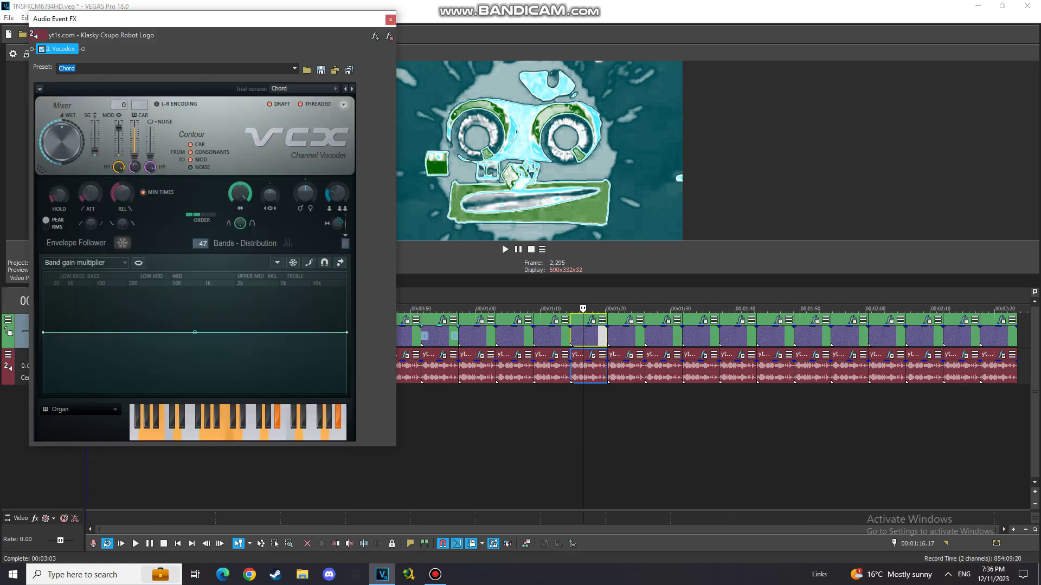
{"action": "left_click", "coordinate": [391, 20]}
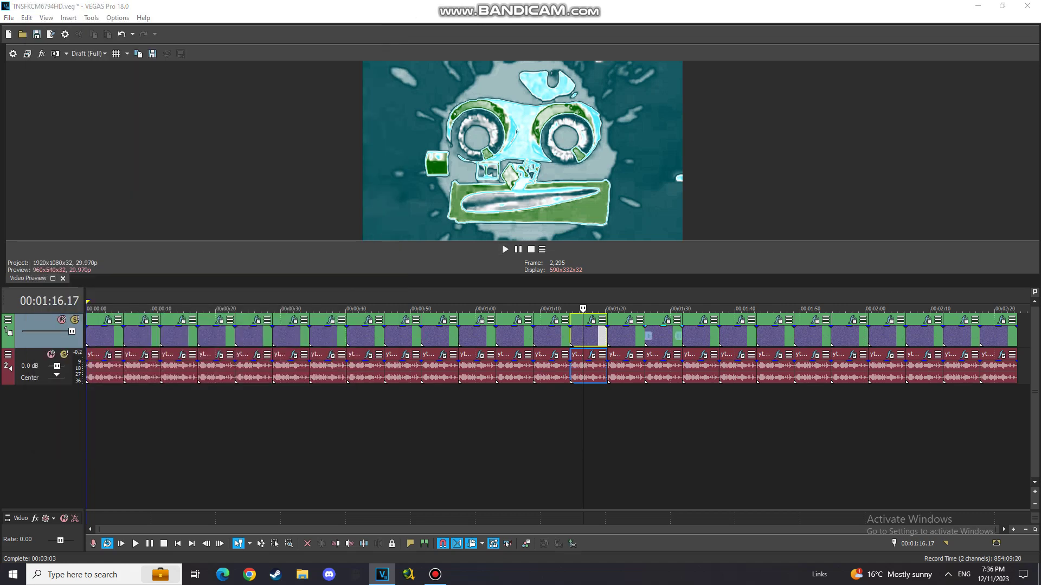
Examine the fifteenth clip's TV Simulator, Pinch/Punch, Gradient Map and Swirl settings, along with its IL Vocodex audio effect.
{"action": "left_click", "coordinate": [621, 336]}
{"action": "left_click", "coordinate": [629, 320]}
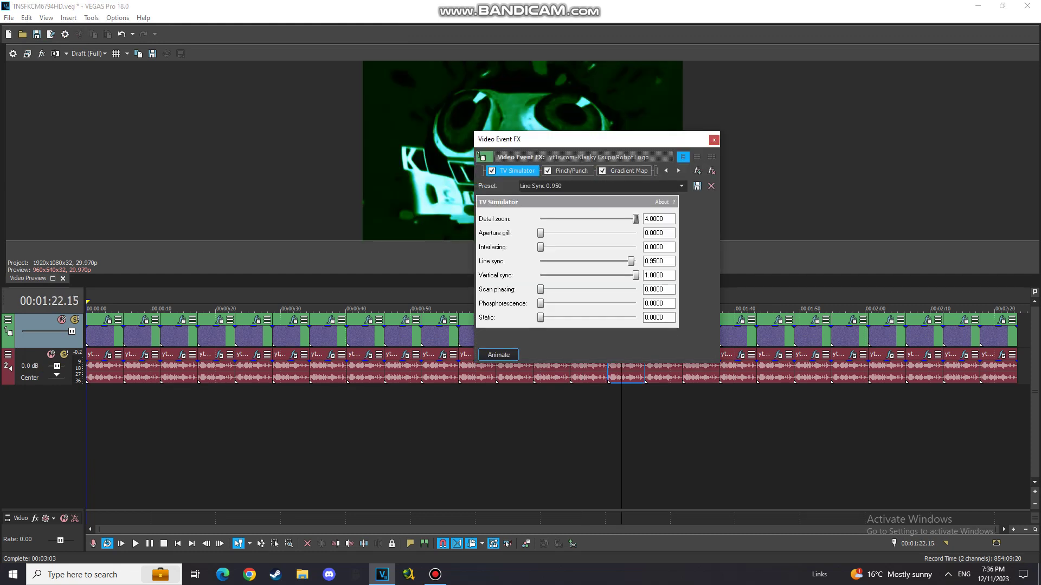
{"action": "left_click", "coordinate": [571, 170]}
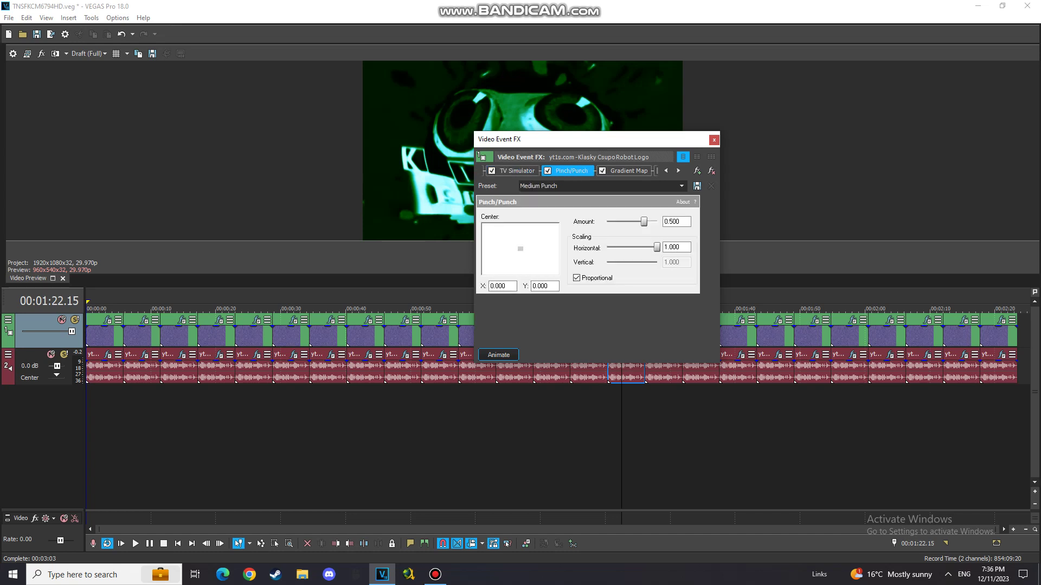
{"action": "left_click", "coordinate": [678, 171]}
{"action": "left_click", "coordinate": [571, 171]}
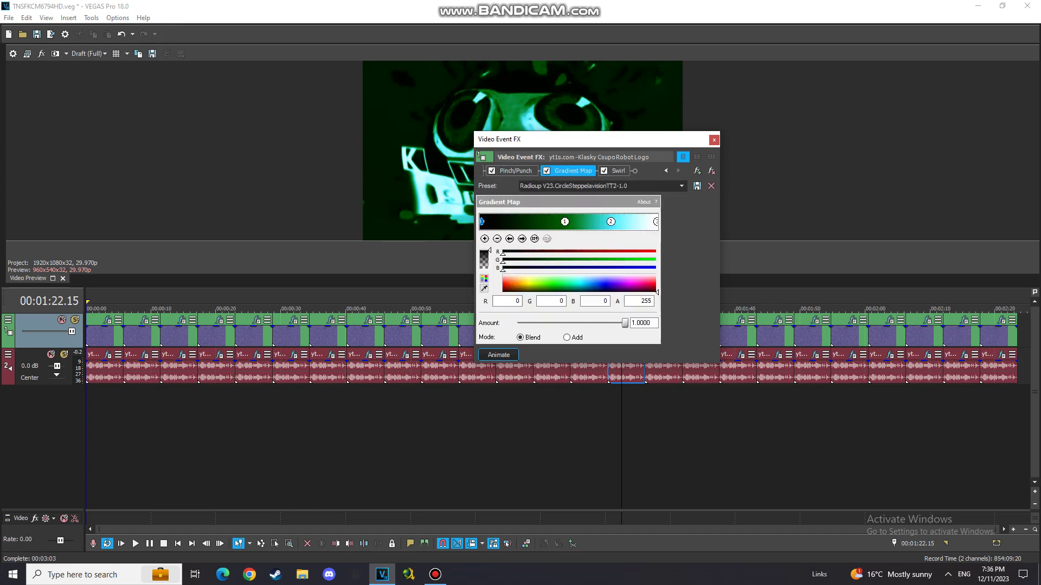
{"action": "left_click", "coordinate": [522, 239]}
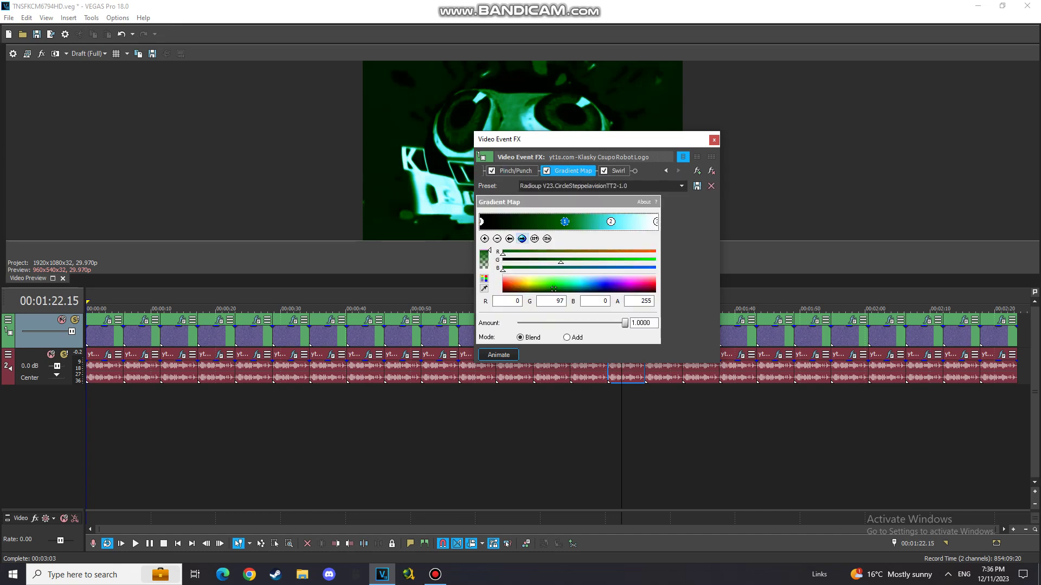
{"action": "left_click", "coordinate": [610, 221]}
{"action": "left_click", "coordinate": [522, 239]}
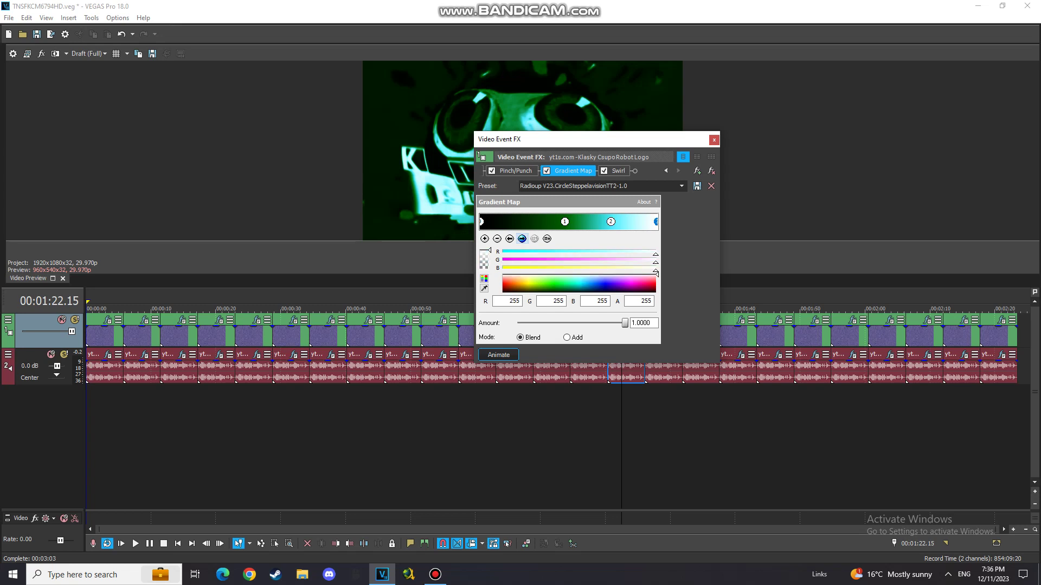
{"action": "left_click", "coordinate": [617, 171]}
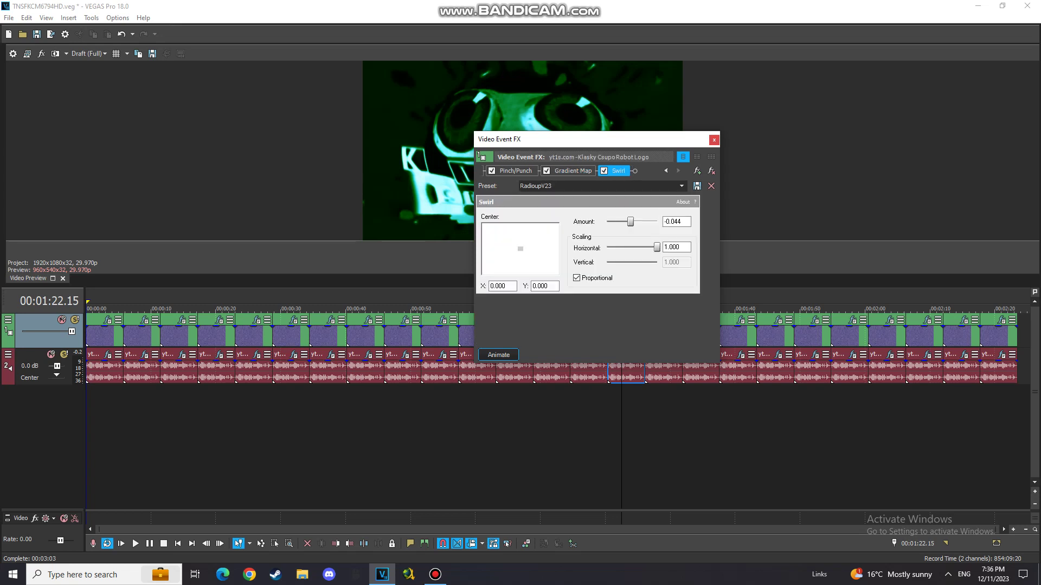
{"action": "left_click", "coordinate": [714, 140]}
{"action": "left_click", "coordinate": [629, 355]}
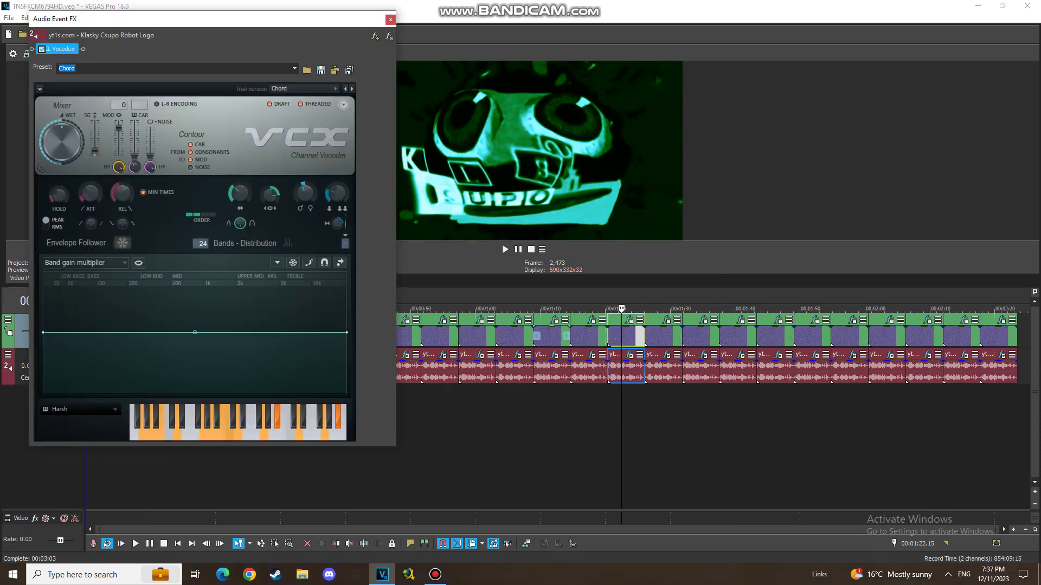
{"action": "left_click", "coordinate": [390, 19]}
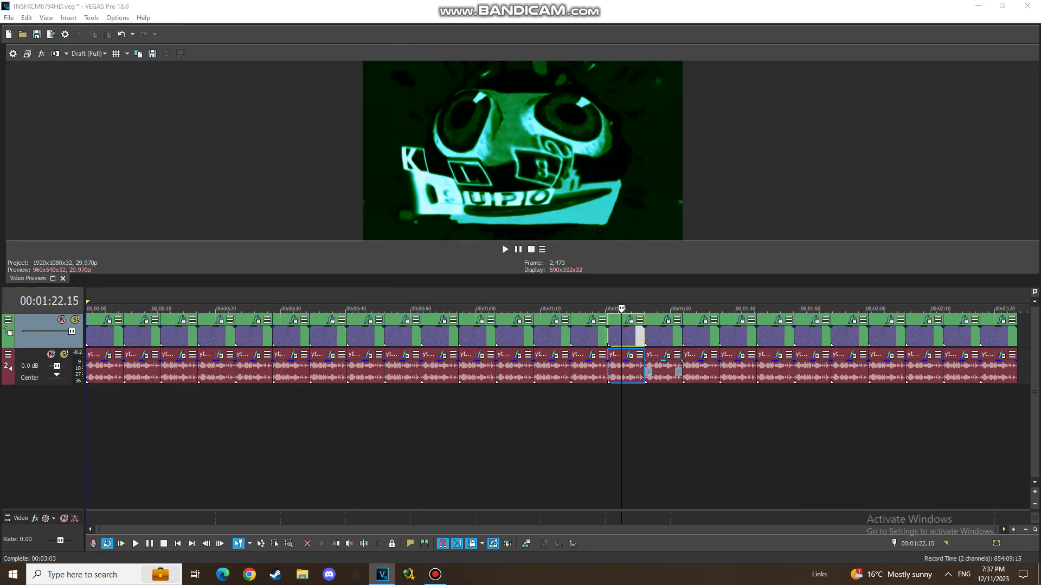
Examine the sixteenth clip's Gradient Map colour points and its IL Vocodex audio effect.
{"action": "left_click", "coordinate": [652, 337]}
{"action": "left_click", "coordinate": [667, 320]}
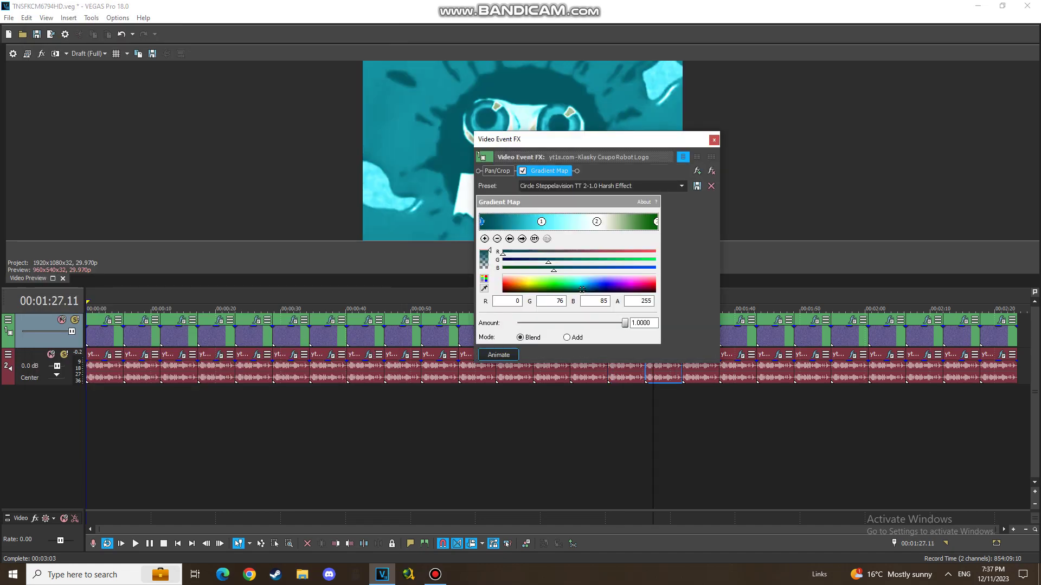
{"action": "left_click", "coordinate": [522, 239]}
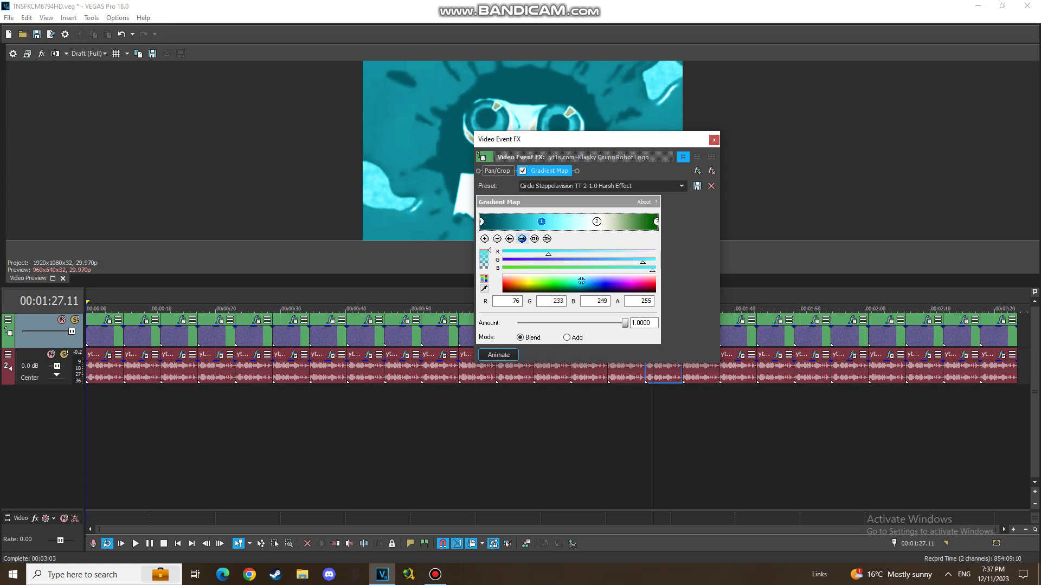
{"action": "left_click", "coordinate": [522, 239]}
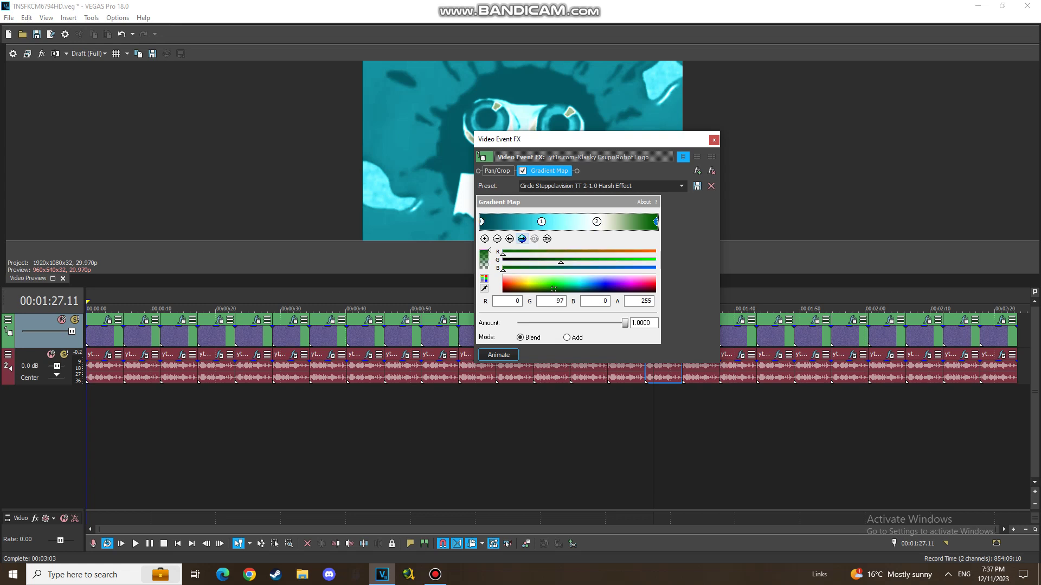
{"action": "left_click", "coordinate": [713, 140]}
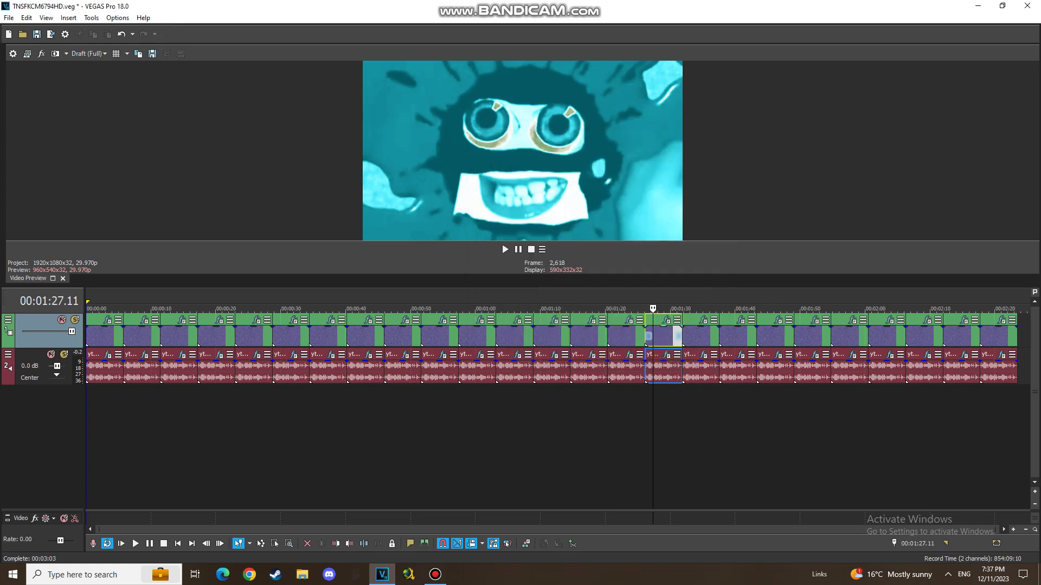
{"action": "left_click", "coordinate": [666, 355]}
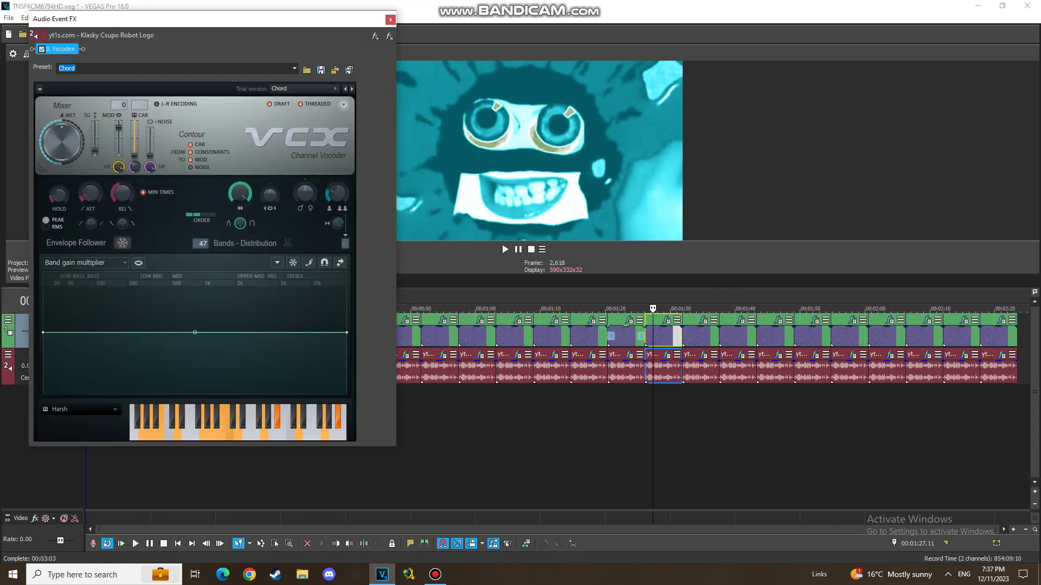
Examine the seventeenth clip's Gradient Map colour points and its IL Vocodex audio effect.
{"action": "left_click", "coordinate": [391, 19]}
{"action": "left_click", "coordinate": [700, 336]}
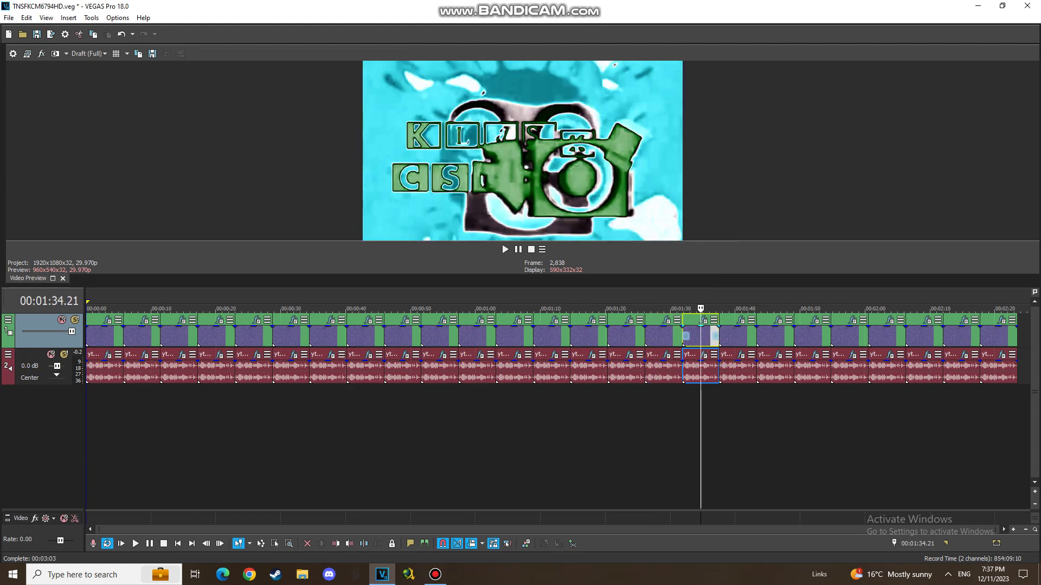
{"action": "left_click", "coordinate": [704, 320]}
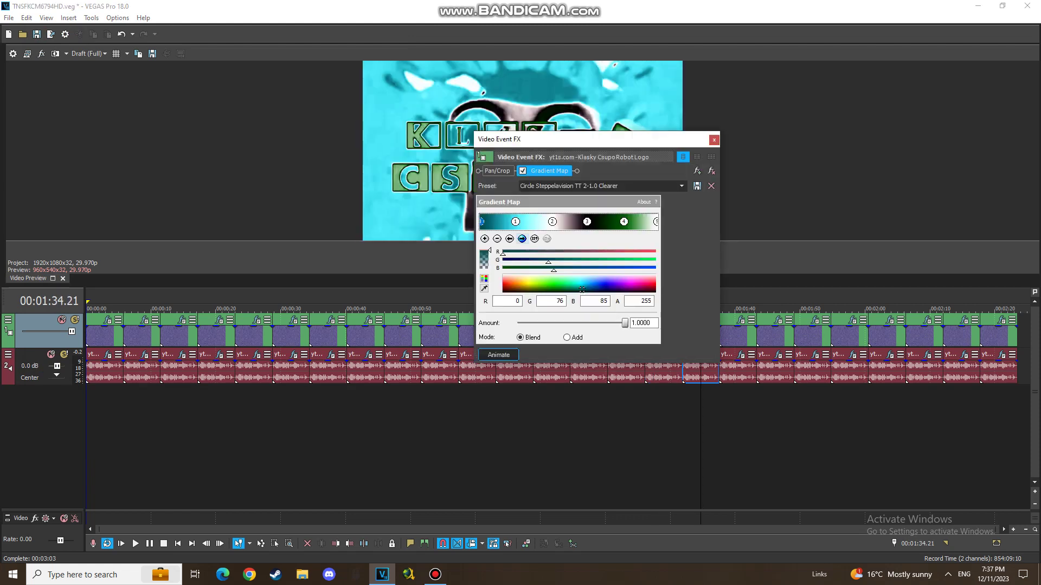
{"action": "left_click", "coordinate": [522, 238]}
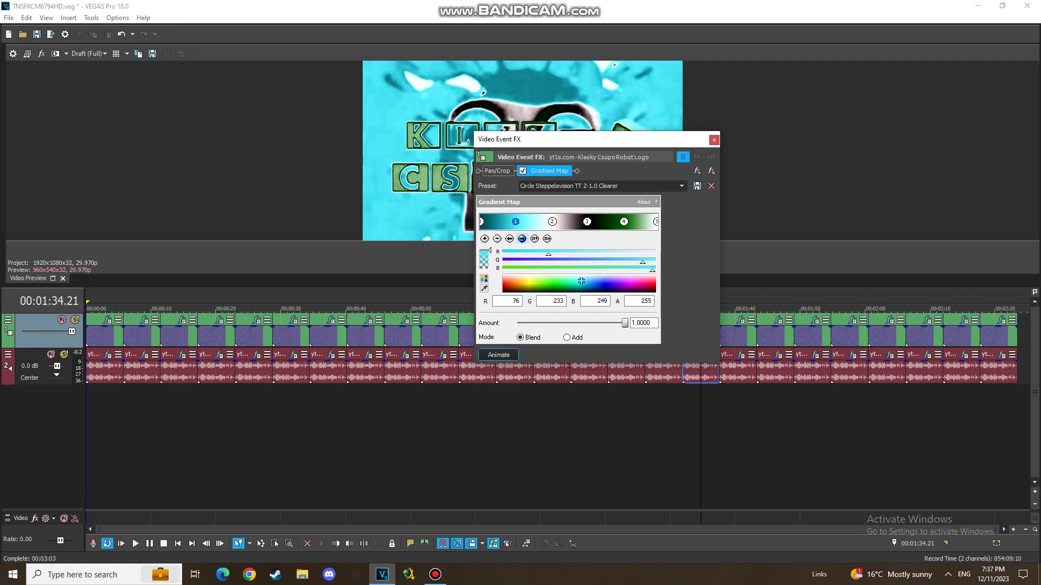
{"action": "left_click", "coordinate": [522, 239]}
{"action": "left_click", "coordinate": [522, 238]}
{"action": "left_click", "coordinate": [522, 238]}
{"action": "left_click", "coordinate": [522, 239]}
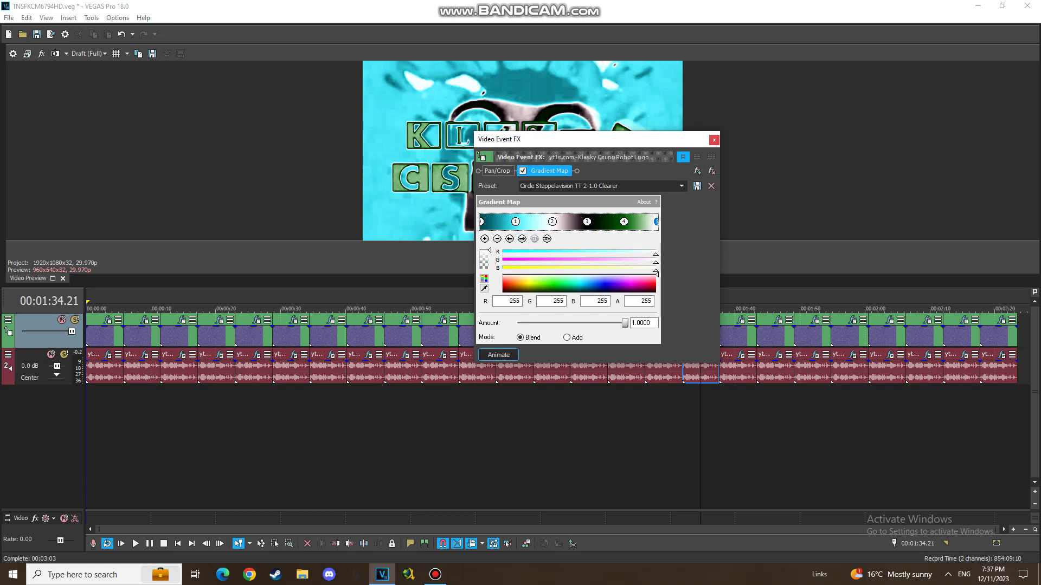
{"action": "left_click", "coordinate": [713, 140]}
{"action": "left_click", "coordinate": [704, 355]}
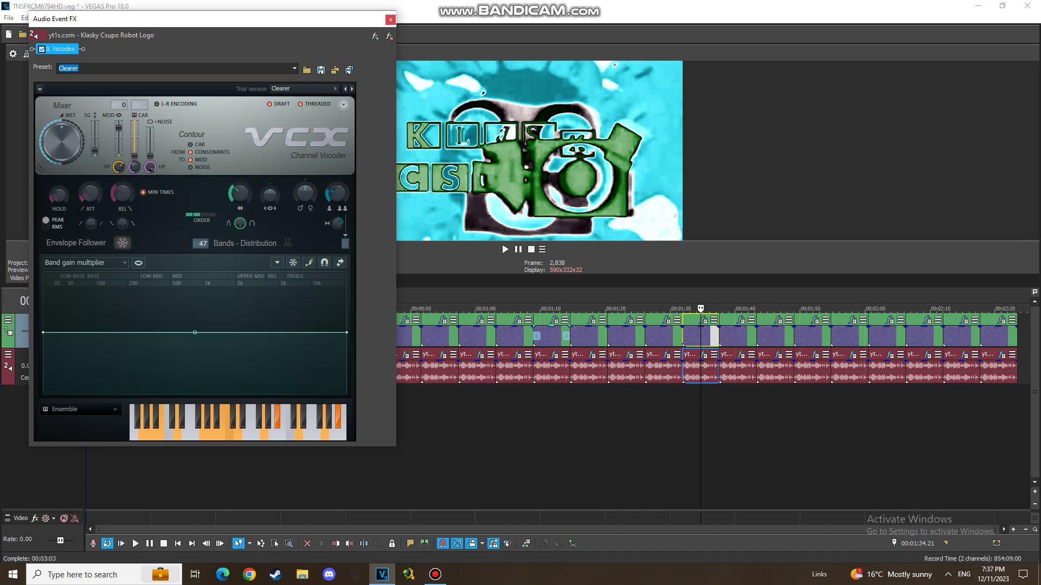
{"action": "left_click", "coordinate": [390, 19]}
Examine the eighteenth clip's Gradient Map colour points and its IL Vocodex audio effect.
{"action": "left_click", "coordinate": [740, 320]}
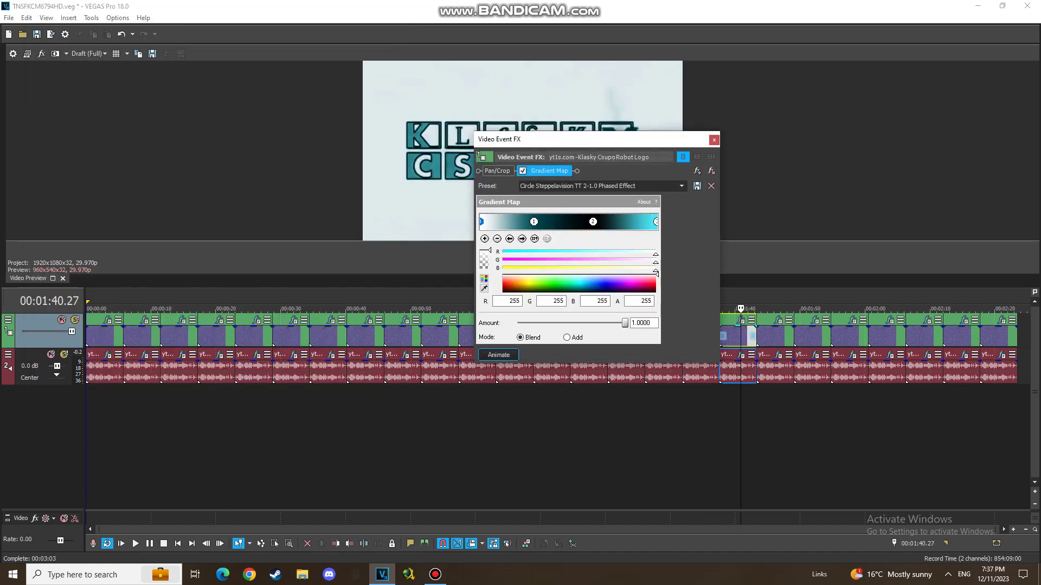
{"action": "left_click", "coordinate": [521, 239]}
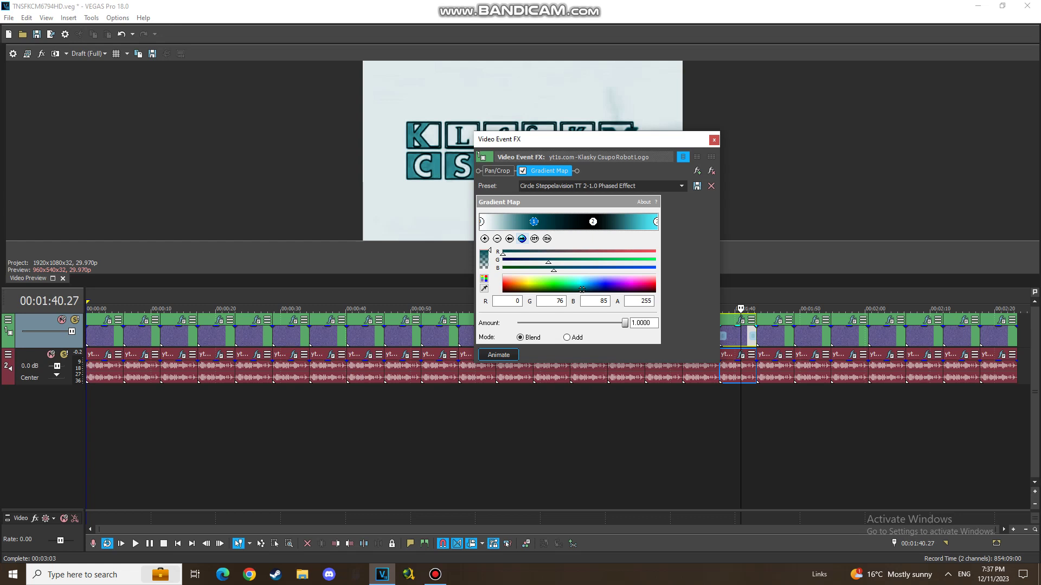
{"action": "left_click", "coordinate": [522, 238]}
{"action": "left_click", "coordinate": [522, 238]}
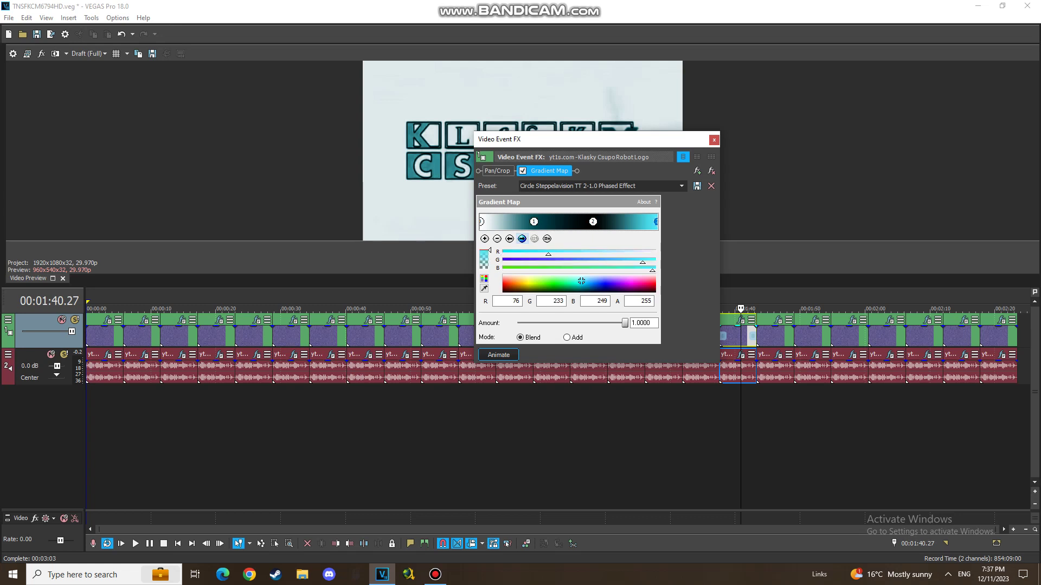
{"action": "left_click", "coordinate": [714, 140]}
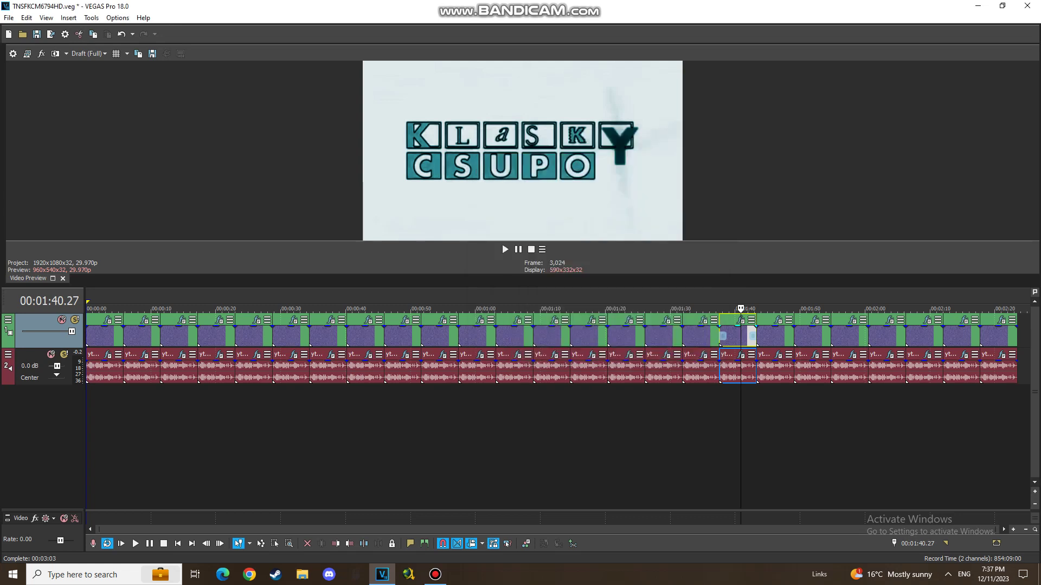
{"action": "left_click", "coordinate": [741, 355]}
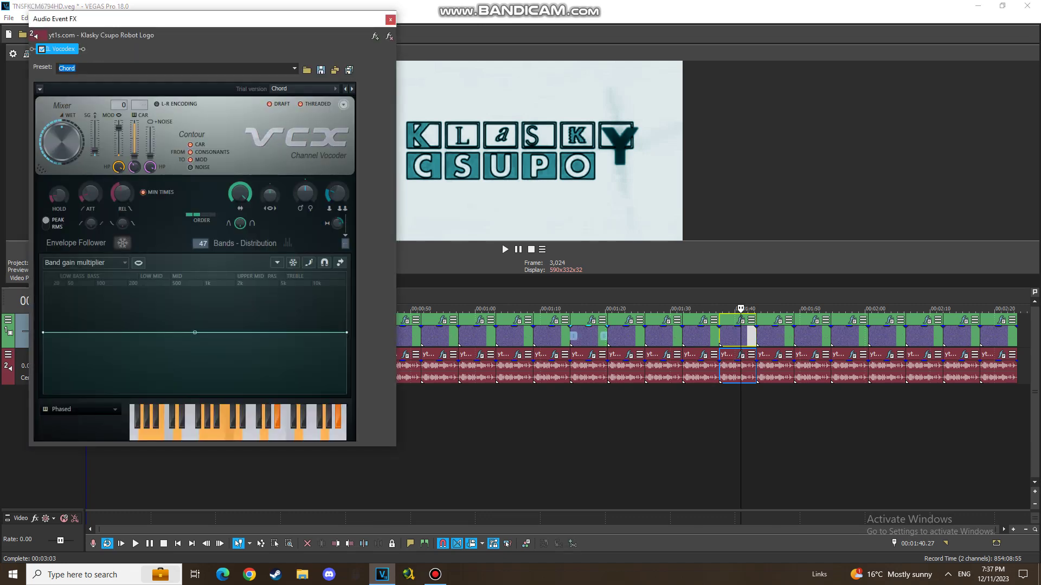
{"action": "left_click", "coordinate": [390, 20]}
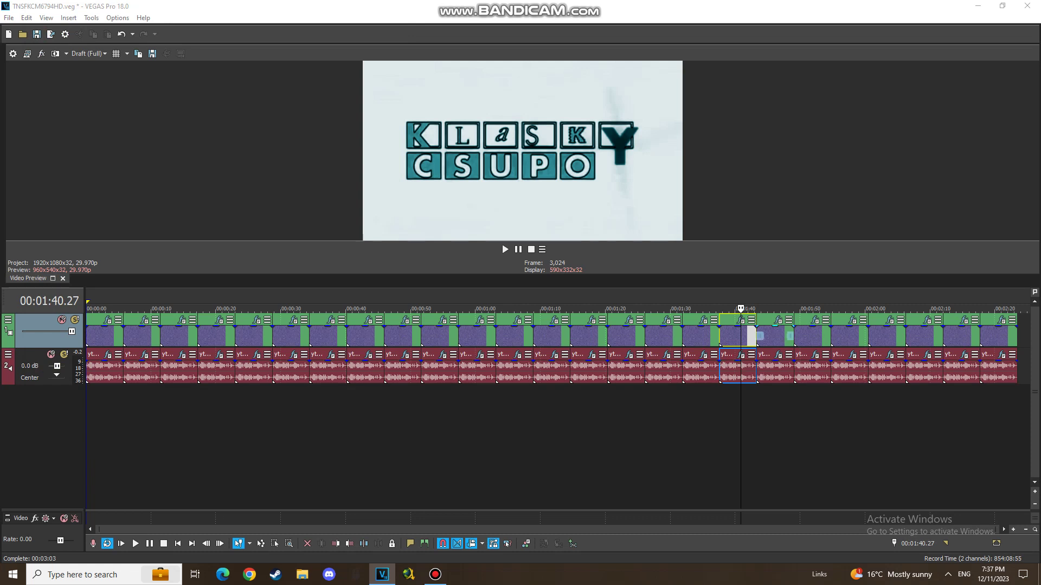
Examine the nineteenth clip's Gradient Map colour points and its IL Vocodex audio effect.
{"action": "left_click", "coordinate": [778, 321]}
{"action": "left_click", "coordinate": [779, 320]}
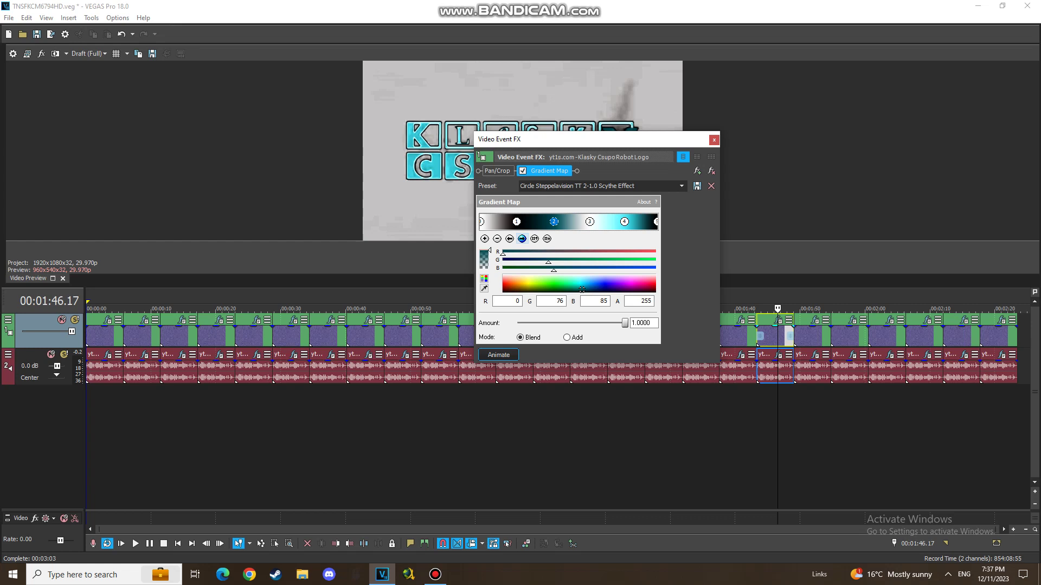
{"action": "left_click", "coordinate": [522, 239]}
{"action": "left_click", "coordinate": [522, 239]}
{"action": "left_click", "coordinate": [656, 222]}
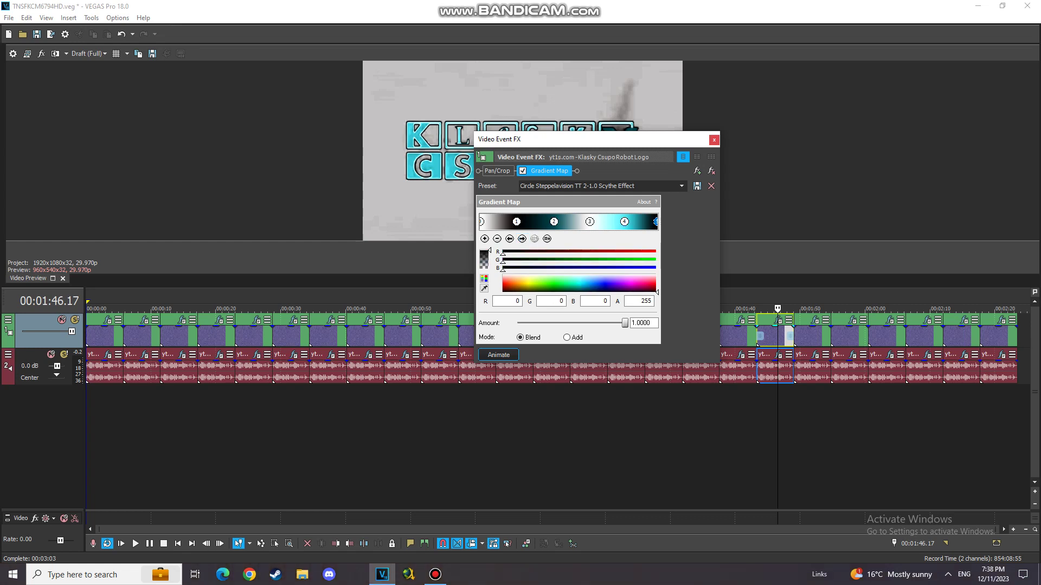
{"action": "left_click", "coordinate": [713, 140]}
{"action": "left_click", "coordinate": [778, 355]}
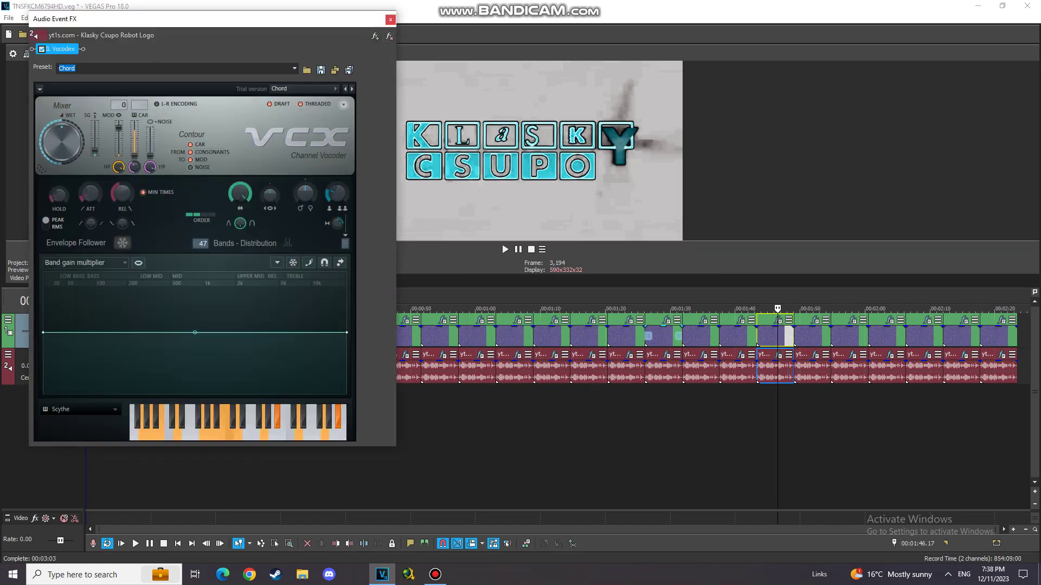
{"action": "left_click", "coordinate": [390, 20]}
Examine the twentieth clip's Gradient Map colour points and its IL Vocodex audio effect.
{"action": "left_click", "coordinate": [812, 336]}
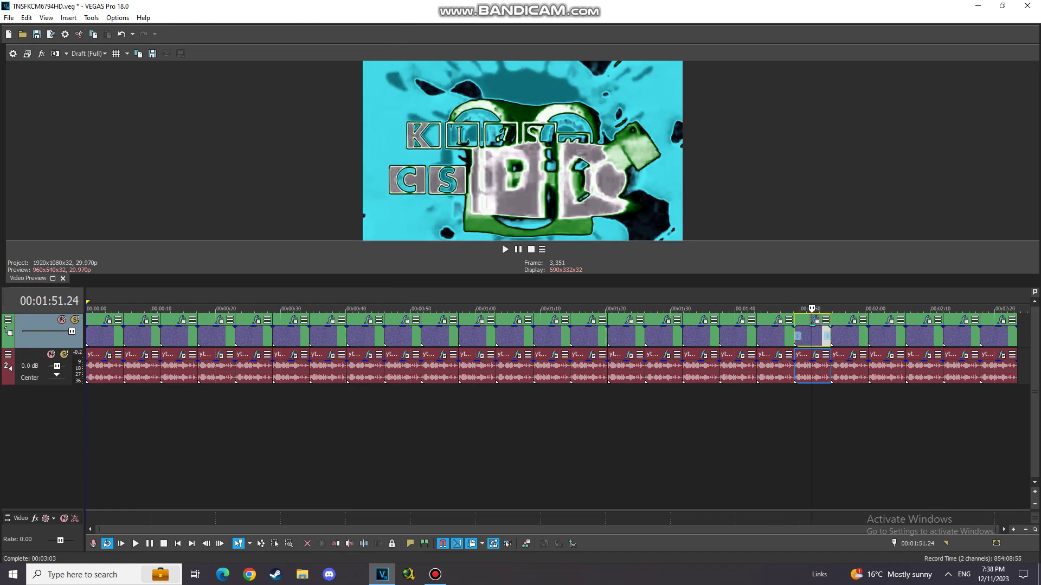
{"action": "left_click", "coordinate": [815, 321]}
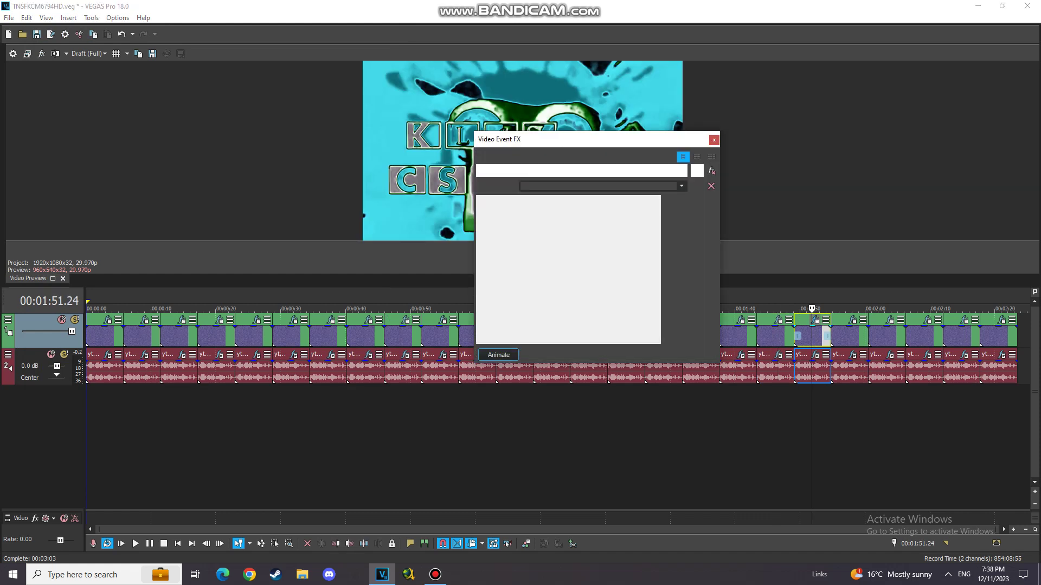
{"action": "left_click", "coordinate": [522, 238]}
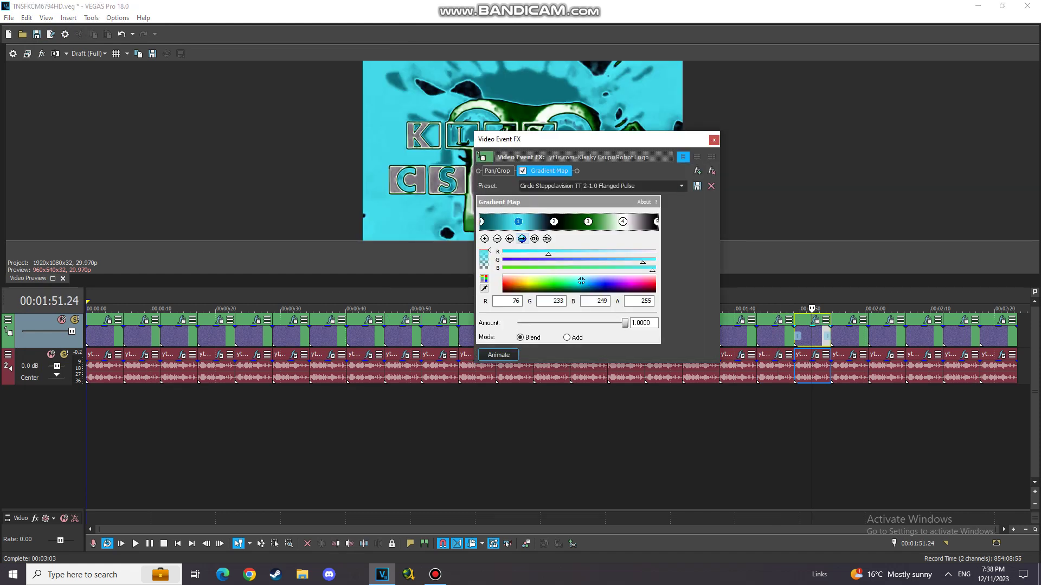
{"action": "left_click", "coordinate": [522, 239]}
{"action": "left_click", "coordinate": [522, 239]}
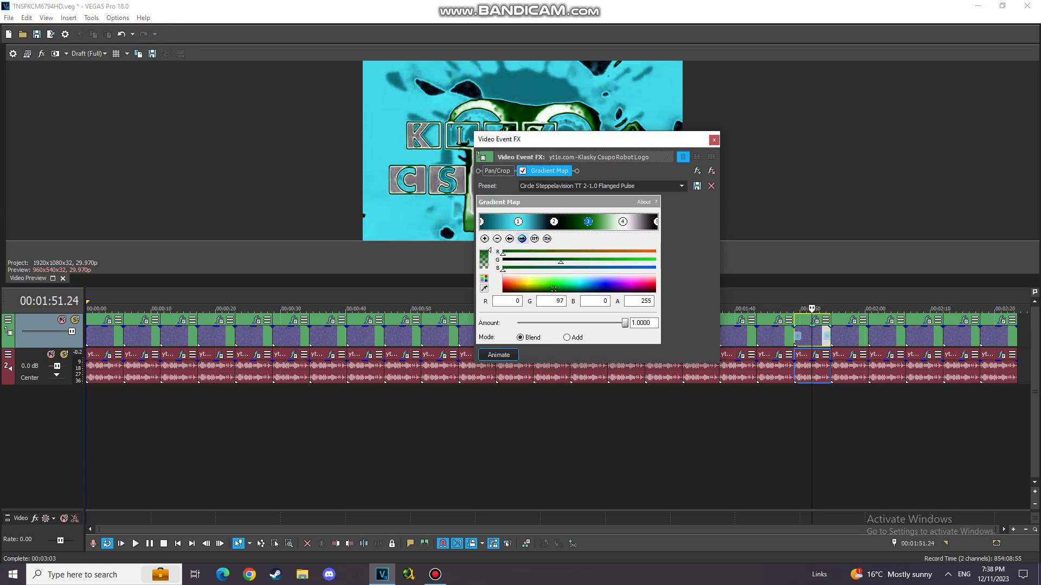
{"action": "left_click", "coordinate": [522, 238]}
{"action": "left_click", "coordinate": [522, 238]}
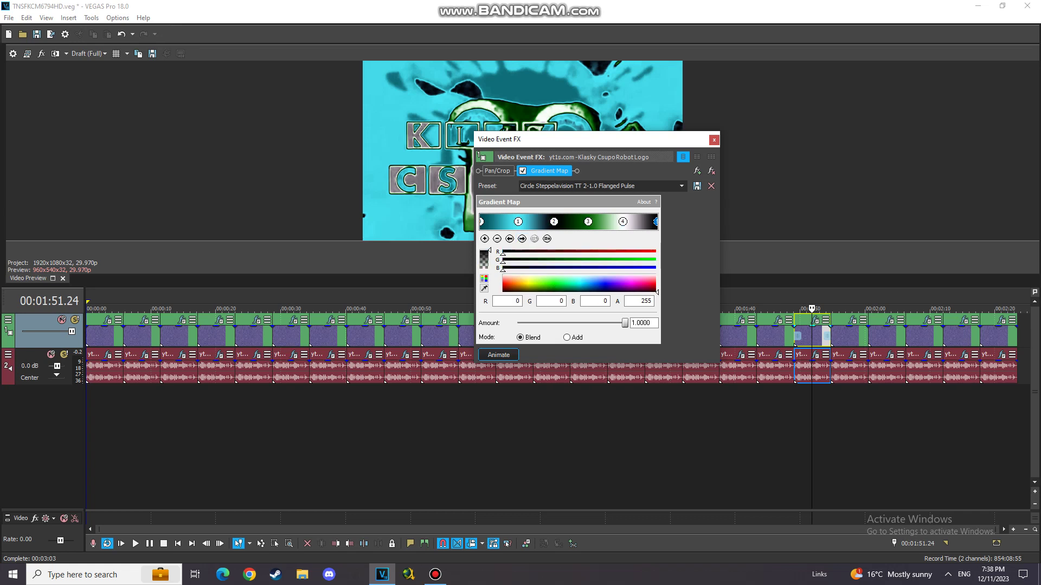
{"action": "left_click", "coordinate": [714, 140]}
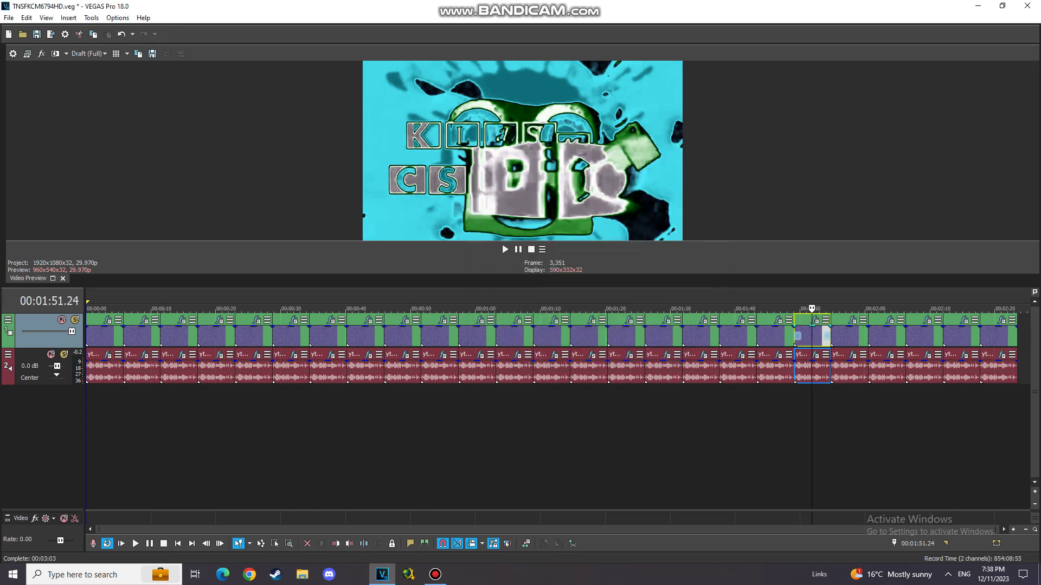
{"action": "left_click", "coordinate": [816, 355]}
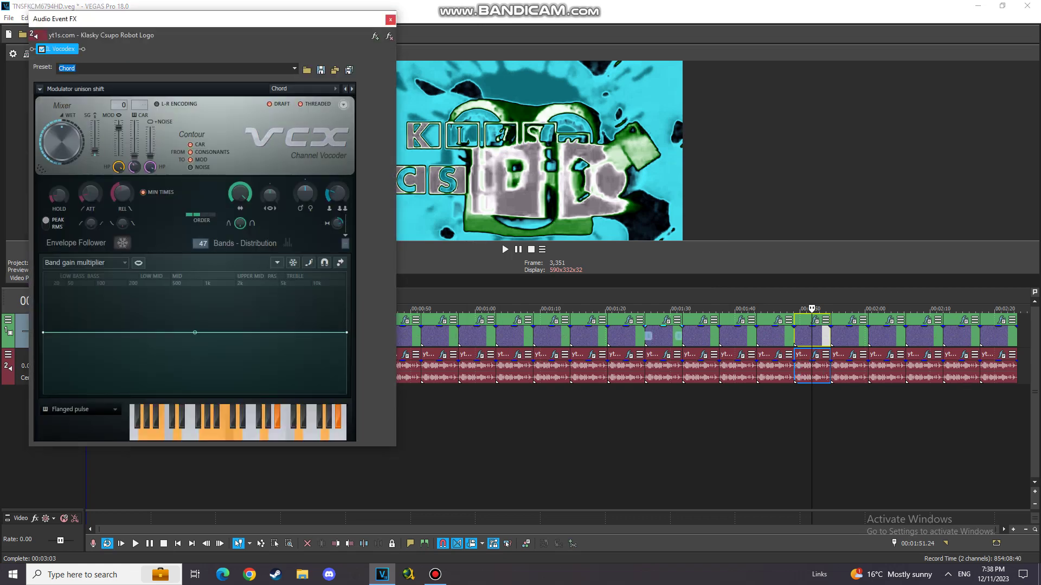
{"action": "left_click", "coordinate": [391, 20]}
Examine the twenty-first clip's Gradient Map colour points and its IL Vocodex audio effect.
{"action": "left_click", "coordinate": [846, 337]}
{"action": "left_click", "coordinate": [852, 320]}
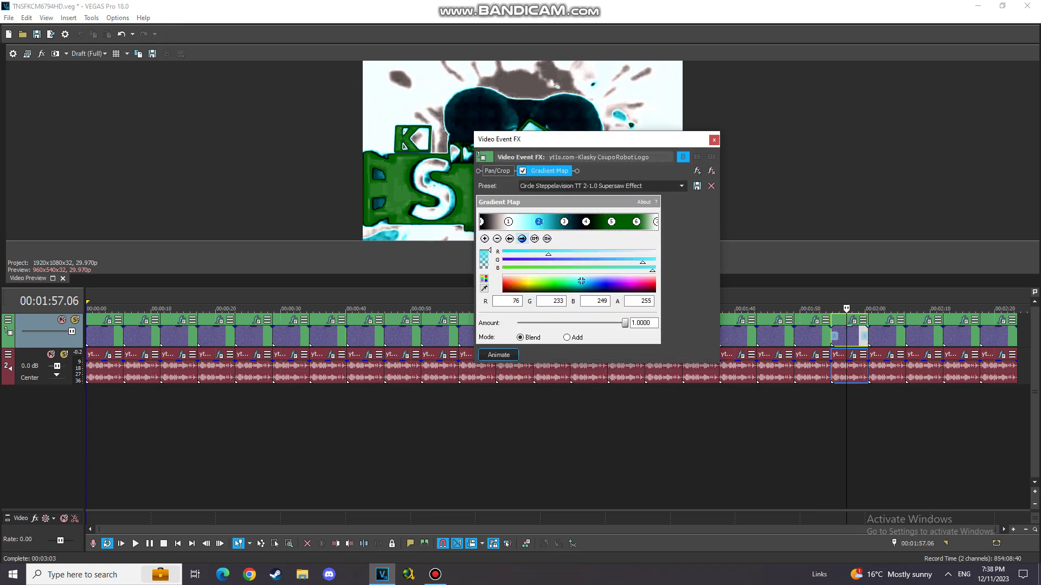
{"action": "left_click", "coordinate": [522, 238]}
{"action": "left_click", "coordinate": [521, 238]}
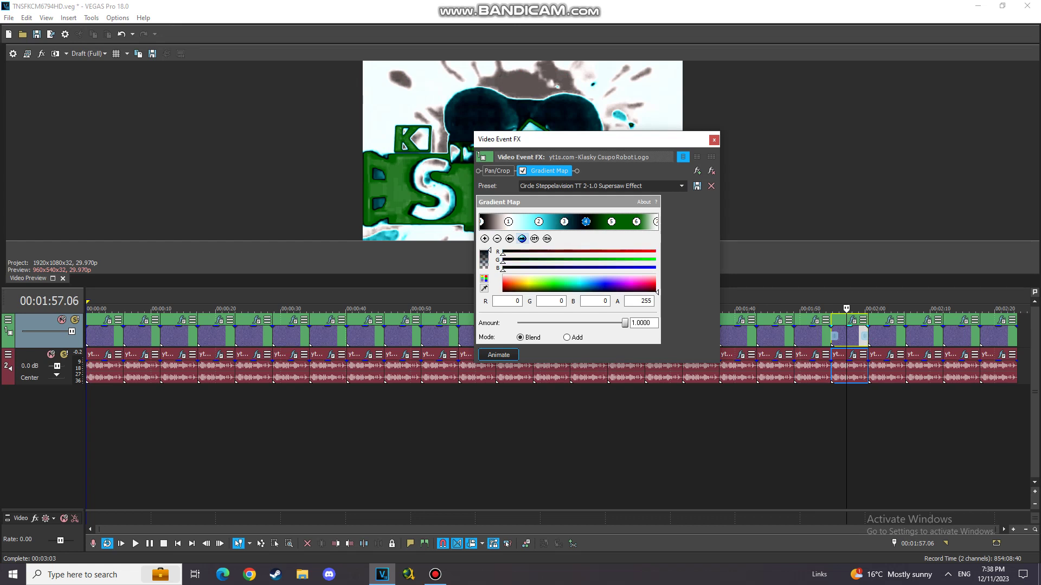
{"action": "left_click", "coordinate": [522, 239]}
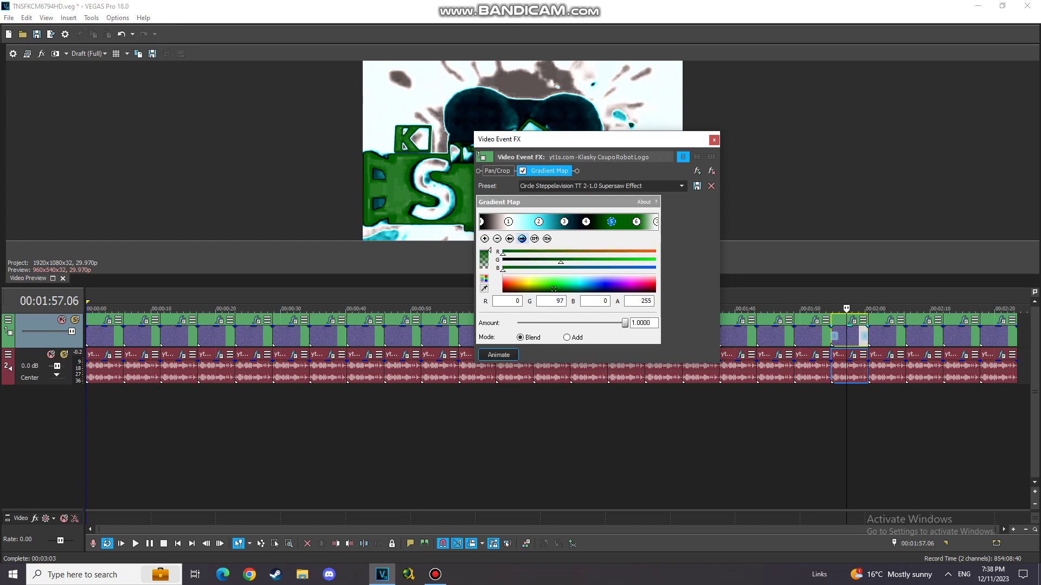
{"action": "left_click", "coordinate": [522, 238]}
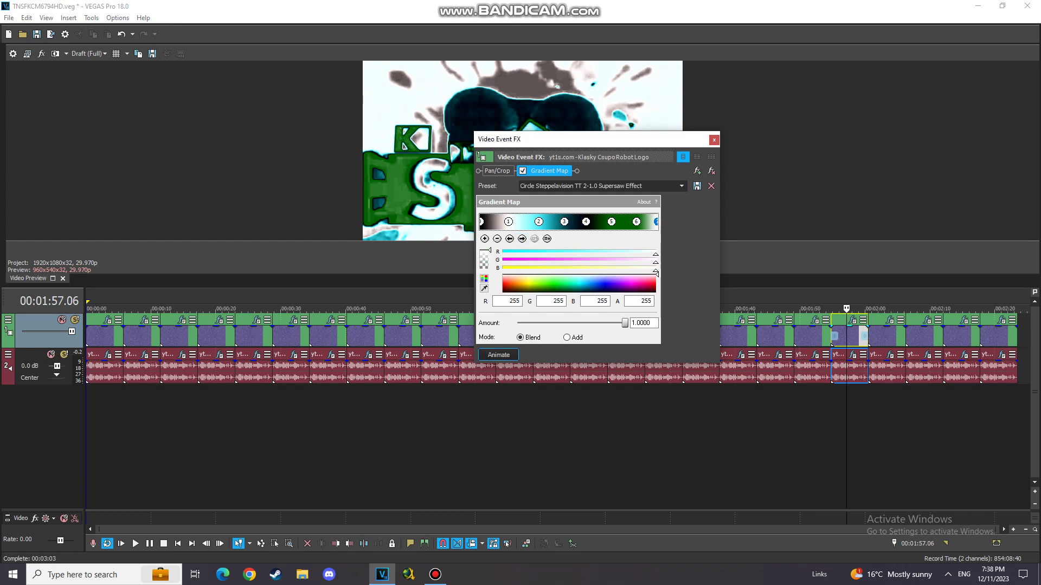
{"action": "left_click", "coordinate": [714, 139]}
{"action": "left_click", "coordinate": [852, 355]}
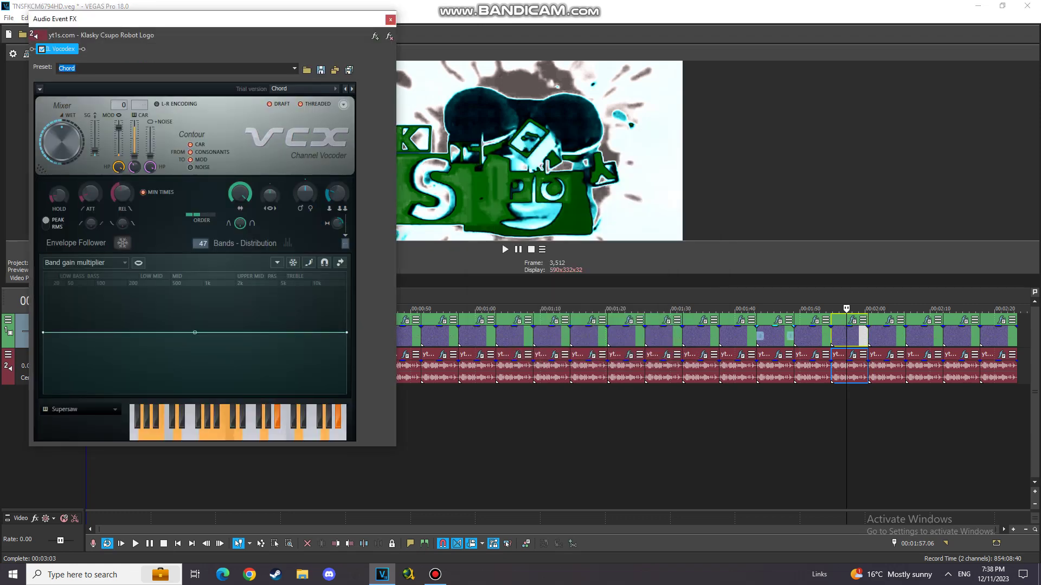
{"action": "left_click", "coordinate": [390, 20]}
Examine the twenty-second clip's Gradient Map colour points and its IL Vocodex audio effect.
{"action": "left_click", "coordinate": [883, 336]}
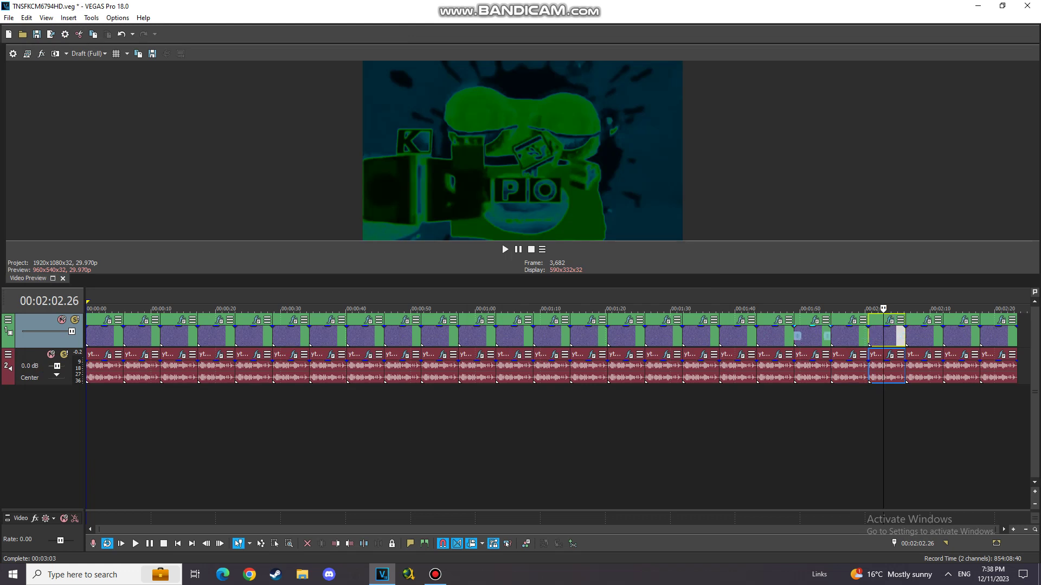
{"action": "left_click", "coordinate": [872, 336]}
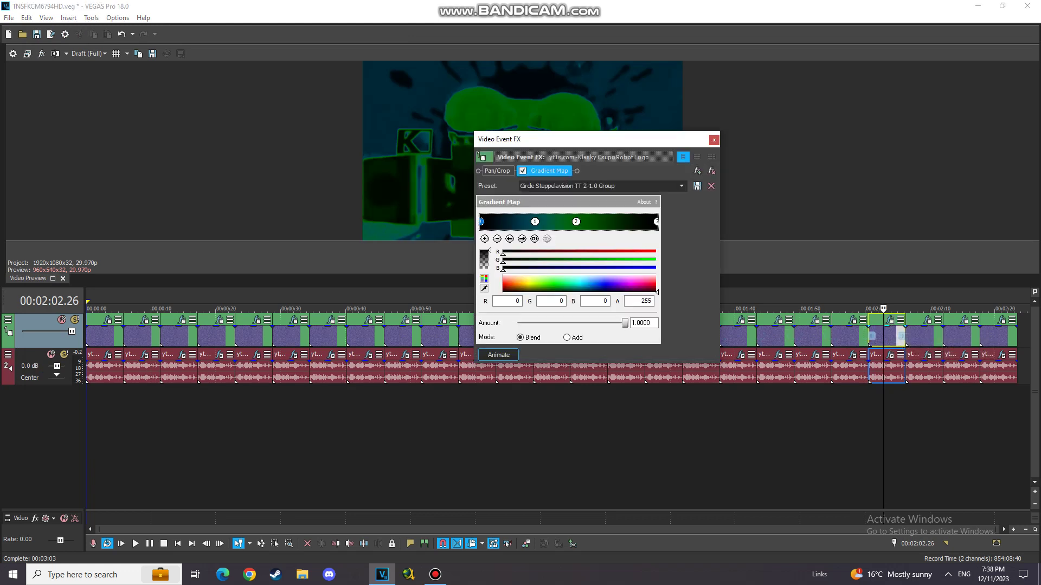
{"action": "left_click", "coordinate": [535, 222]}
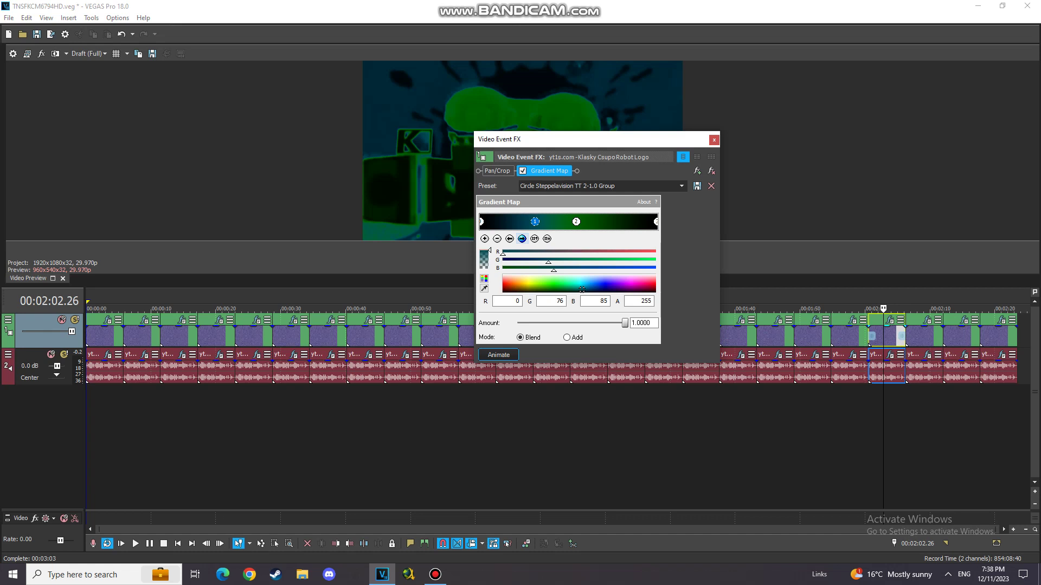
{"action": "left_click", "coordinate": [522, 239]}
{"action": "left_click", "coordinate": [521, 238]}
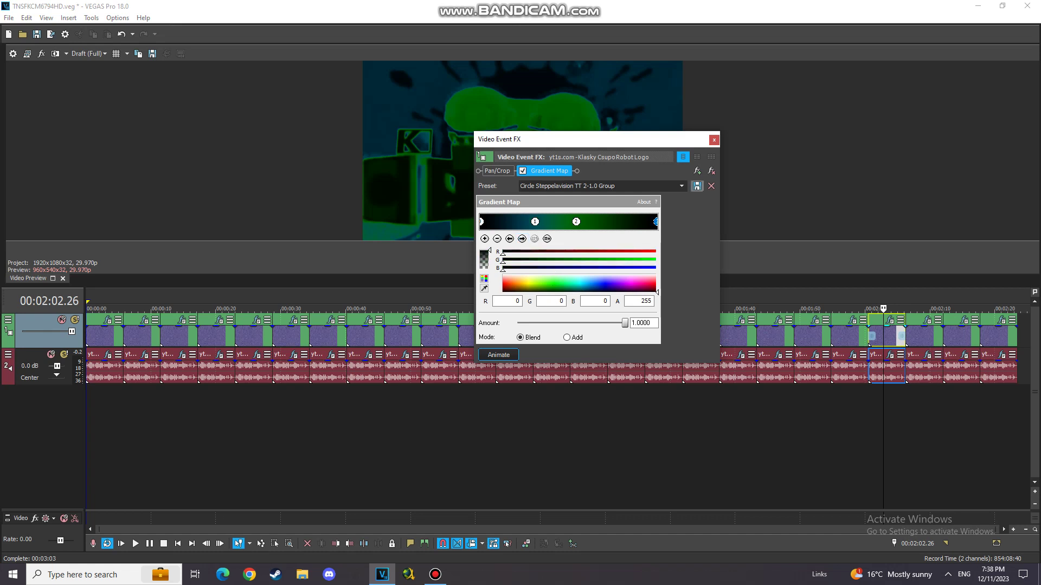
{"action": "left_click", "coordinate": [714, 140]}
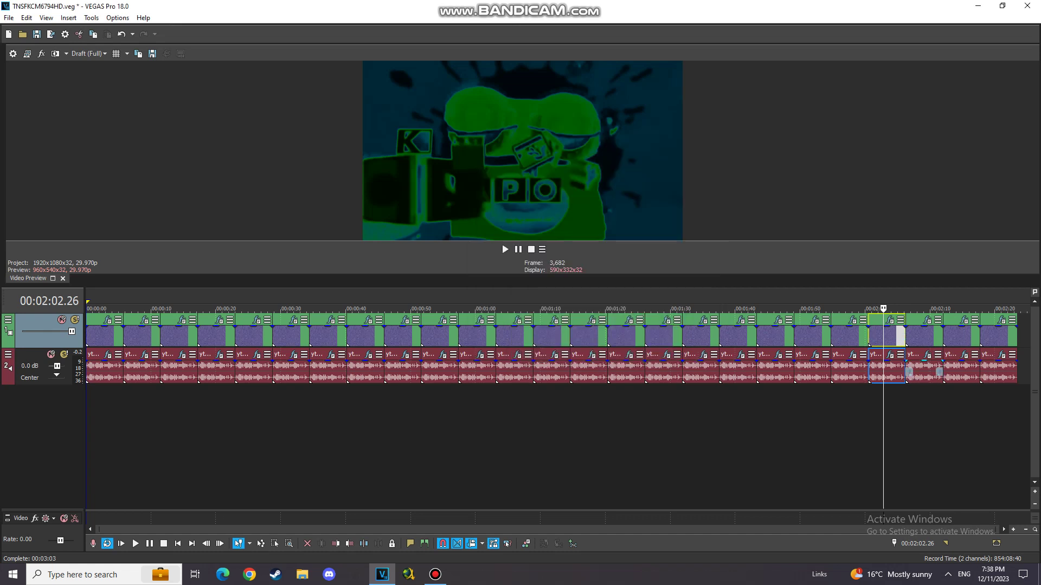
{"action": "left_click", "coordinate": [889, 355]}
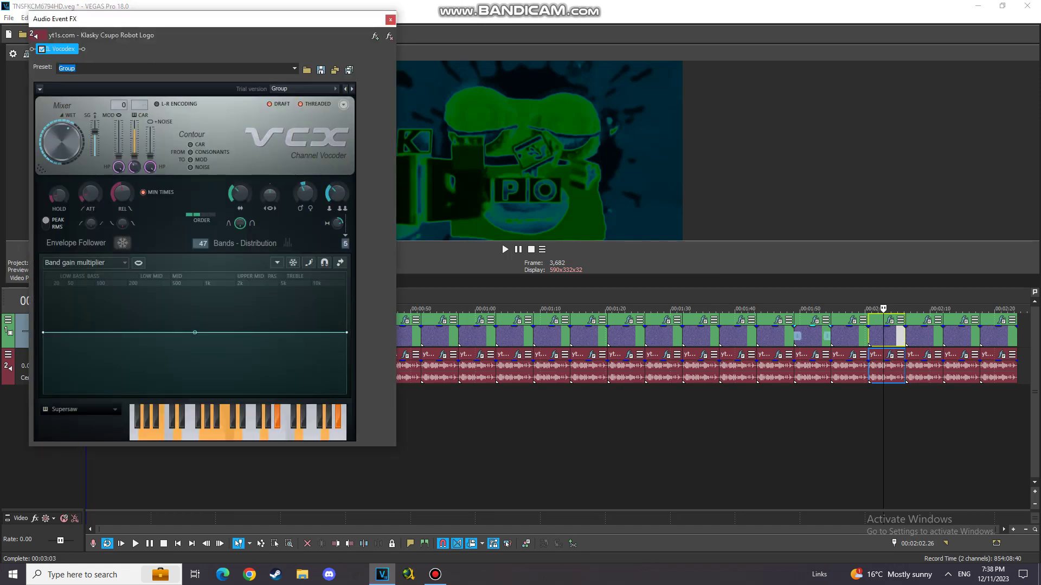
{"action": "left_click", "coordinate": [390, 20]}
Examine the twenty-third clip's TV Simulator, NewBlue LE Light Rays and Gradient Map video effects and its IL Vocodex audio effect.
{"action": "left_click", "coordinate": [921, 336]}
{"action": "left_click", "coordinate": [928, 320]}
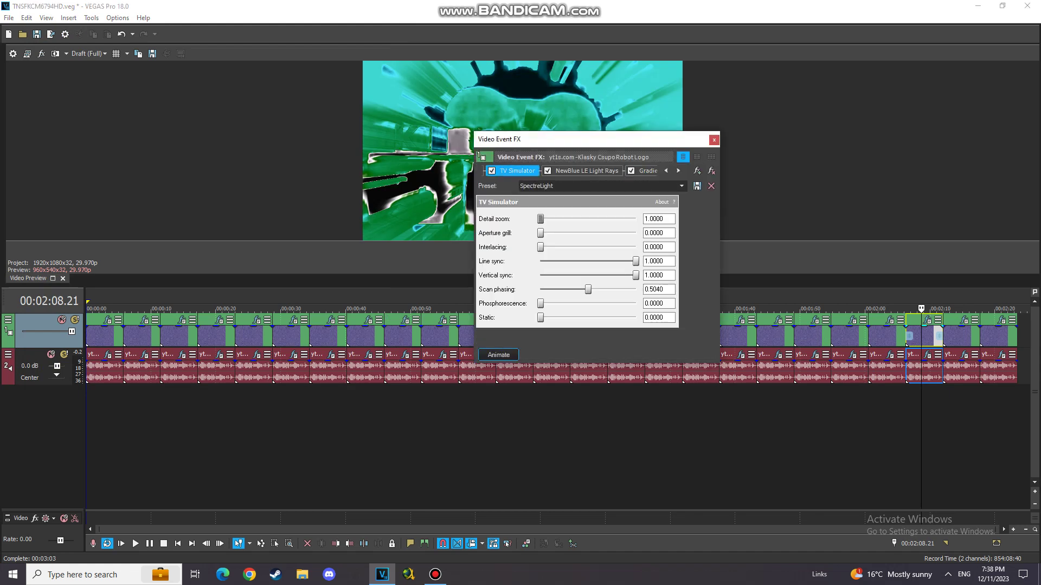
{"action": "left_click", "coordinate": [585, 171]}
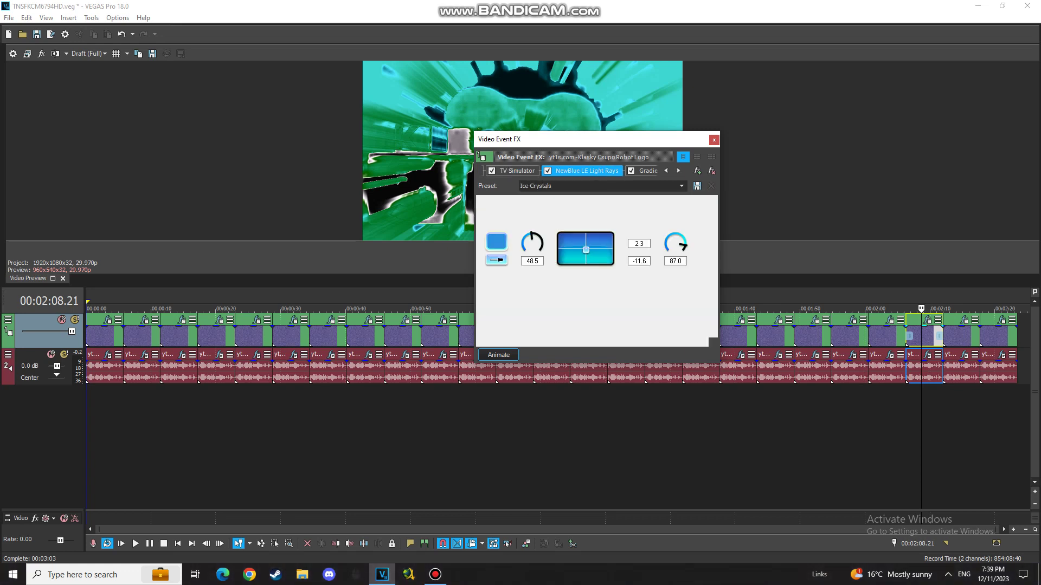
{"action": "left_click", "coordinate": [645, 170]}
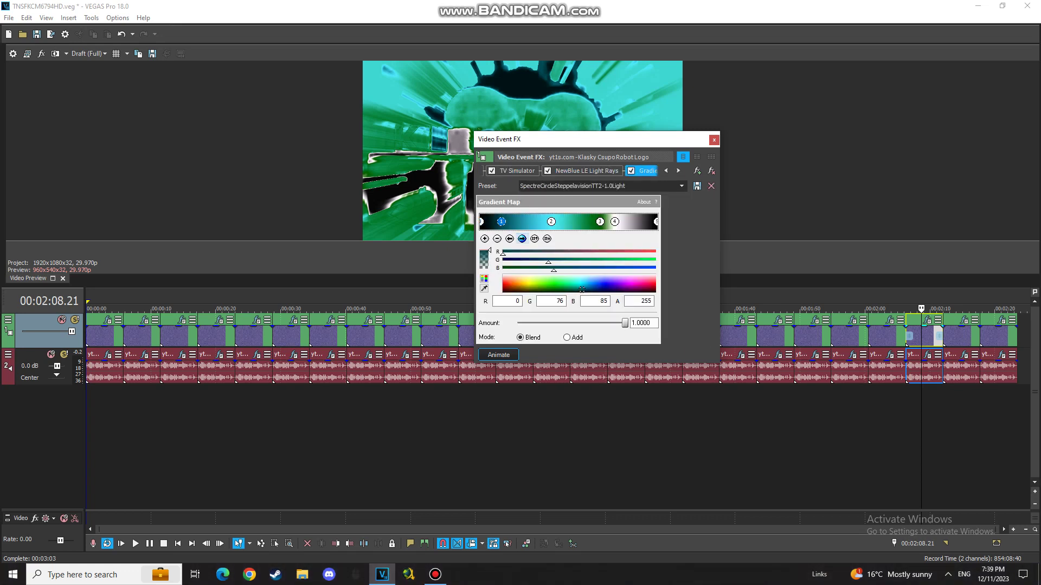
{"action": "left_click", "coordinate": [522, 238]}
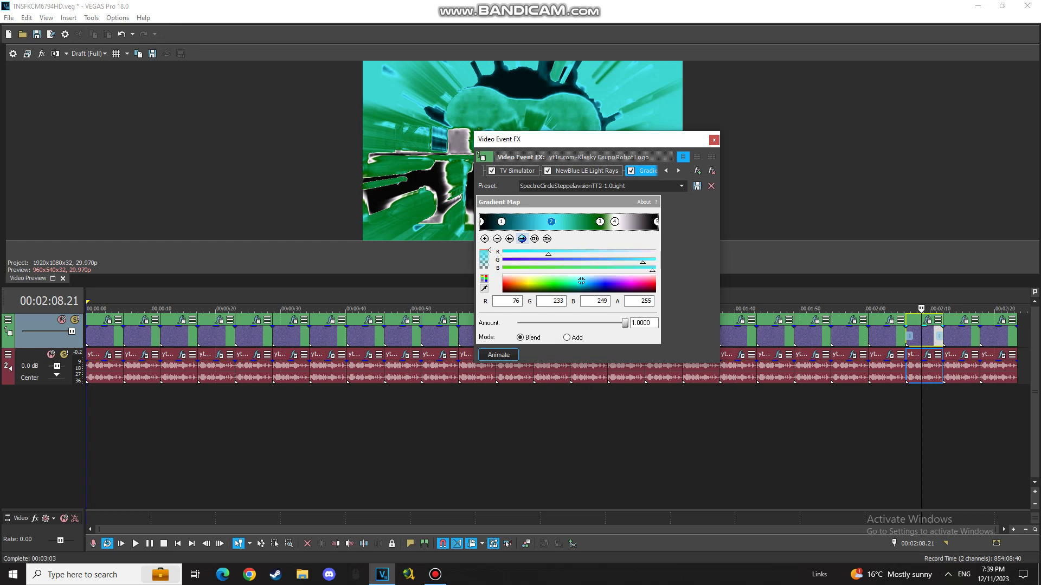
{"action": "left_click", "coordinate": [522, 238]}
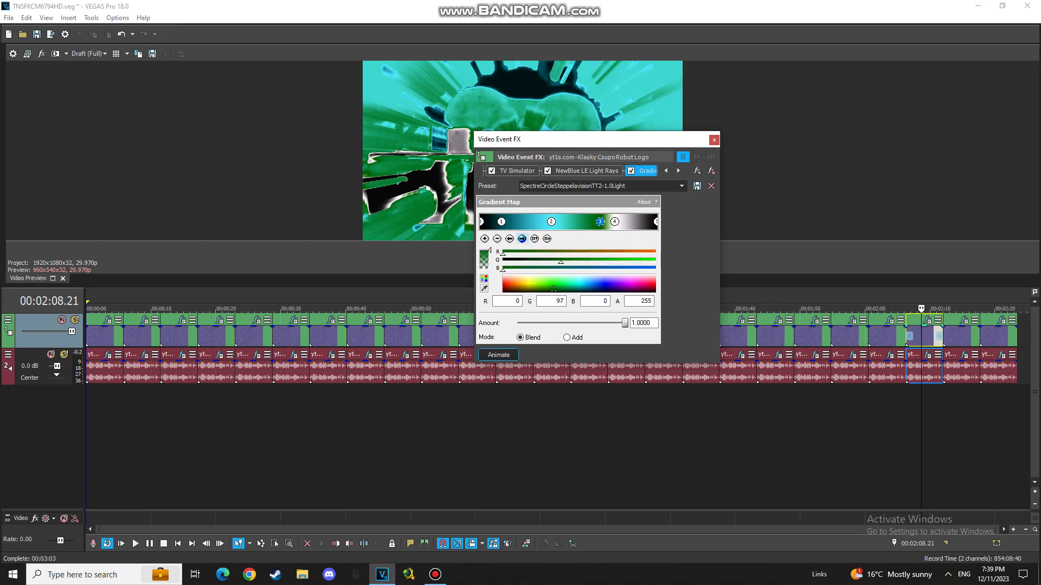
{"action": "left_click", "coordinate": [522, 238]}
{"action": "left_click", "coordinate": [522, 238]}
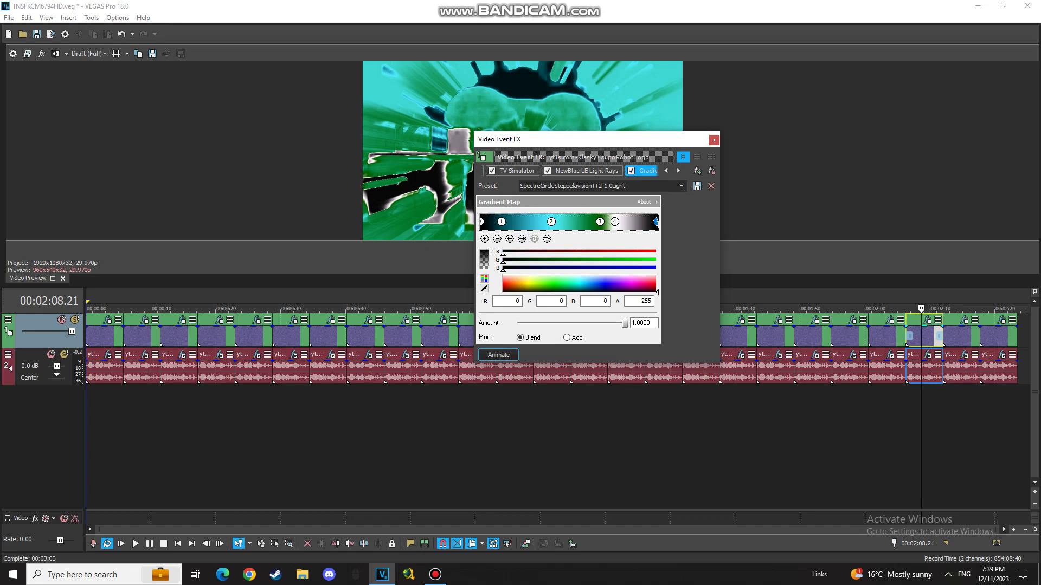
{"action": "left_click", "coordinate": [714, 140]}
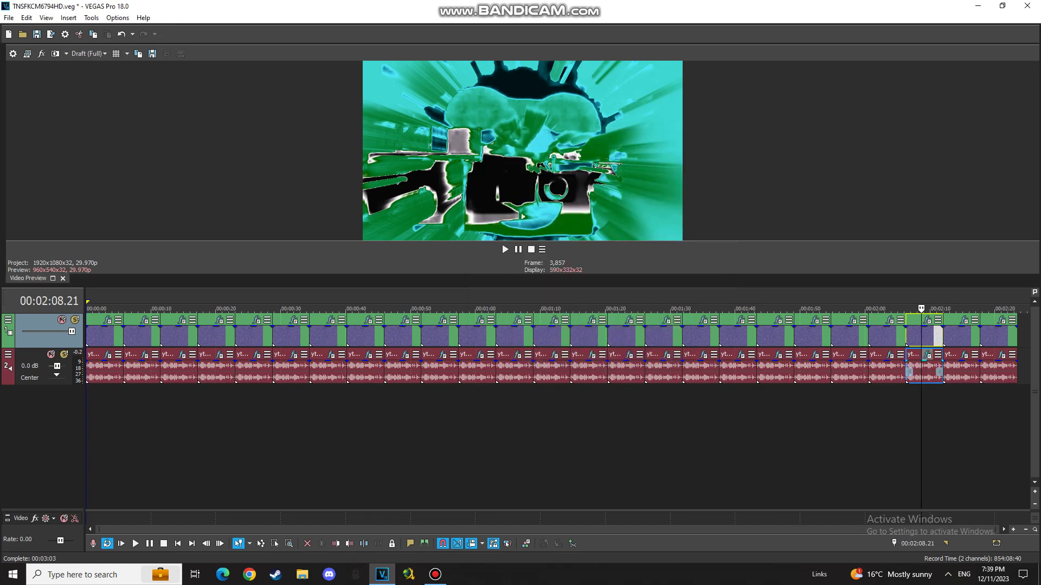
{"action": "left_click", "coordinate": [927, 355]}
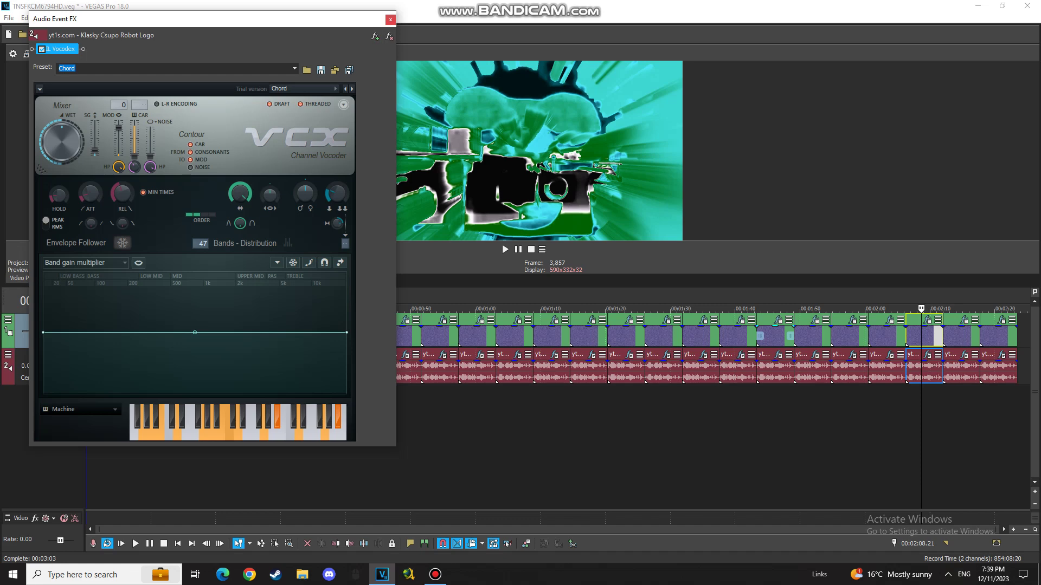
{"action": "left_click", "coordinate": [390, 20]}
Examine the twenty-fourth clip's Rays effect, Gradient Map colour points and IL Vocodex audio effect.
{"action": "left_click", "coordinate": [960, 334]}
{"action": "left_click", "coordinate": [968, 321]}
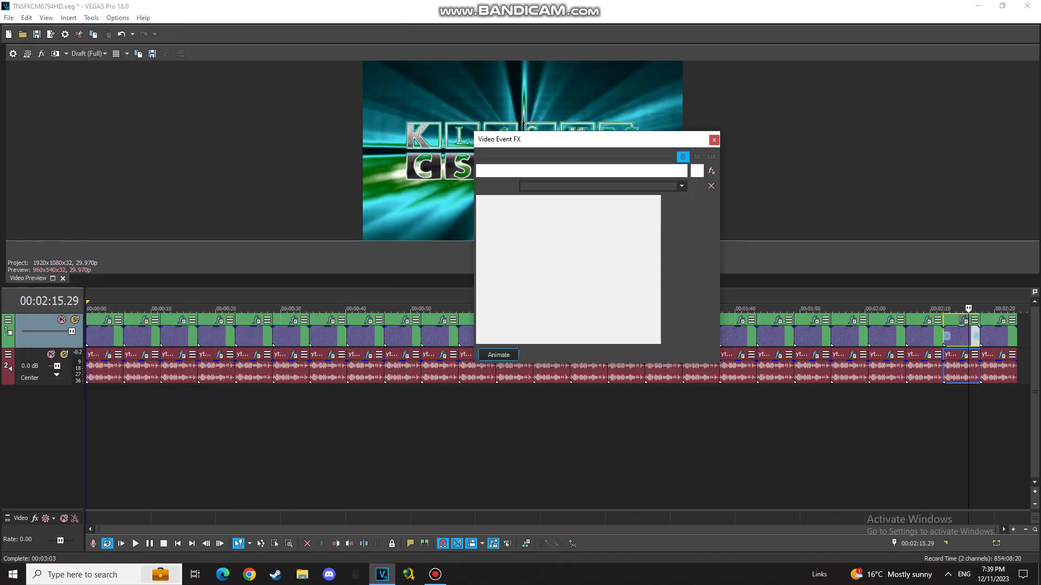
{"action": "left_click", "coordinate": [537, 171]}
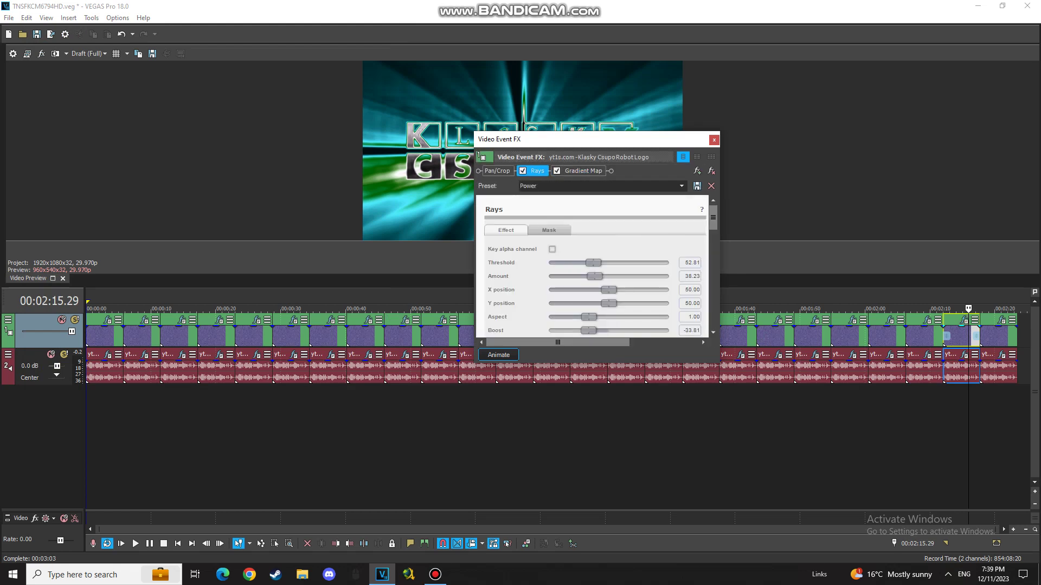
{"action": "left_click", "coordinate": [582, 170]}
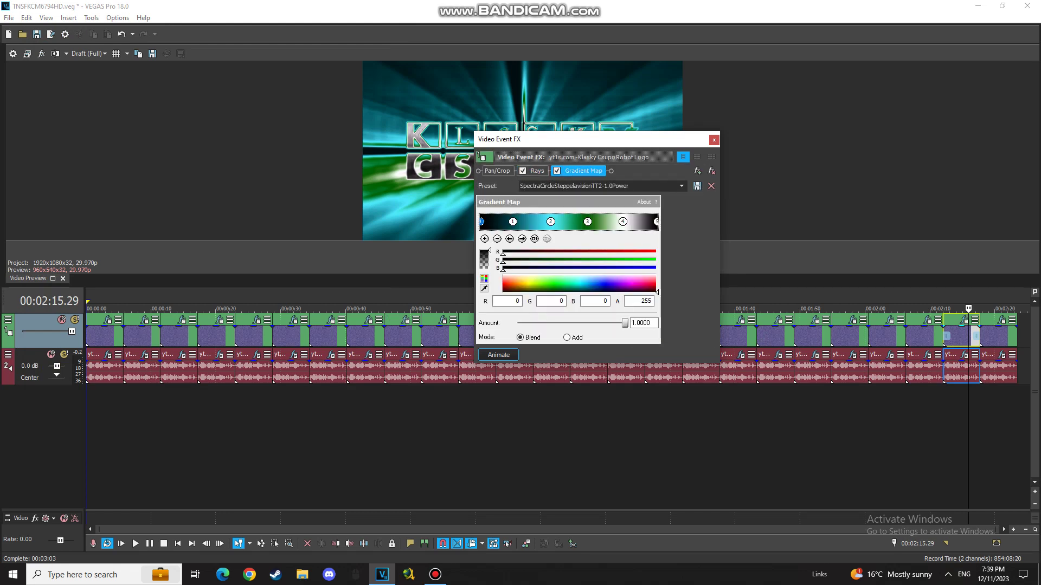
{"action": "left_click", "coordinate": [522, 239]}
{"action": "left_click", "coordinate": [522, 238]}
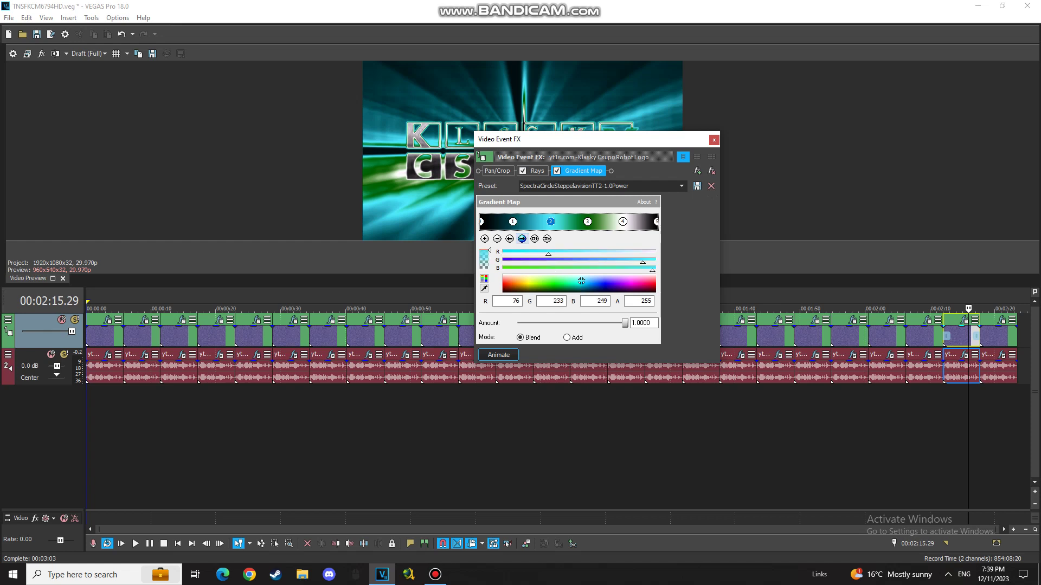
{"action": "left_click", "coordinate": [522, 238]}
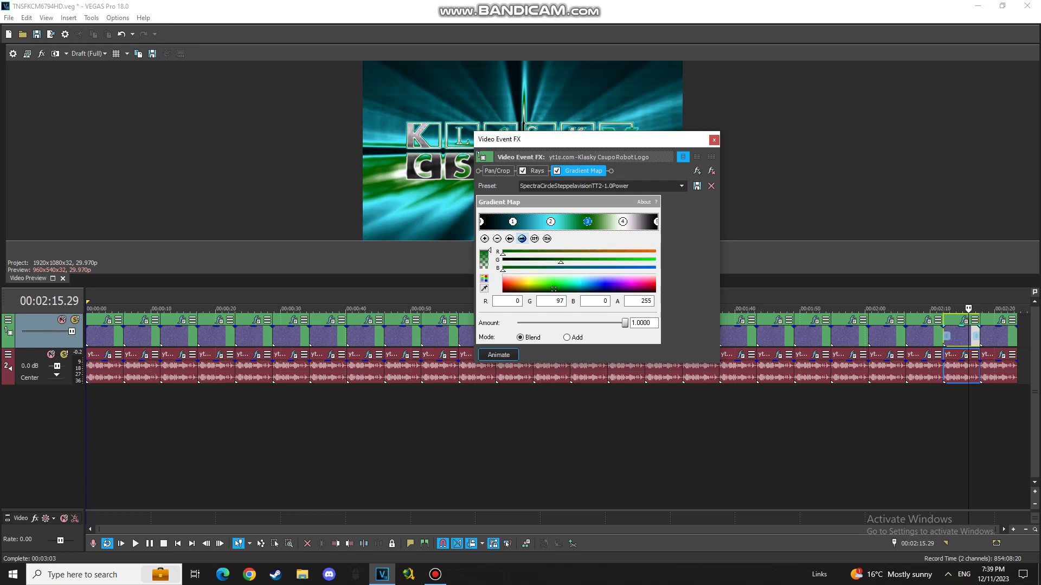
{"action": "left_click", "coordinate": [522, 239]}
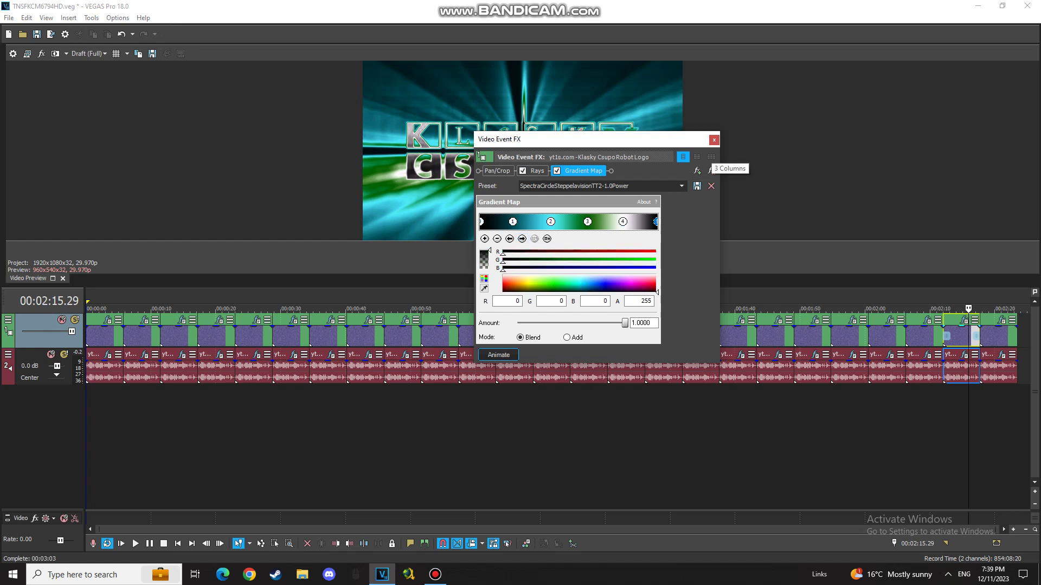
{"action": "left_click", "coordinate": [713, 140]}
{"action": "left_click", "coordinate": [964, 355]}
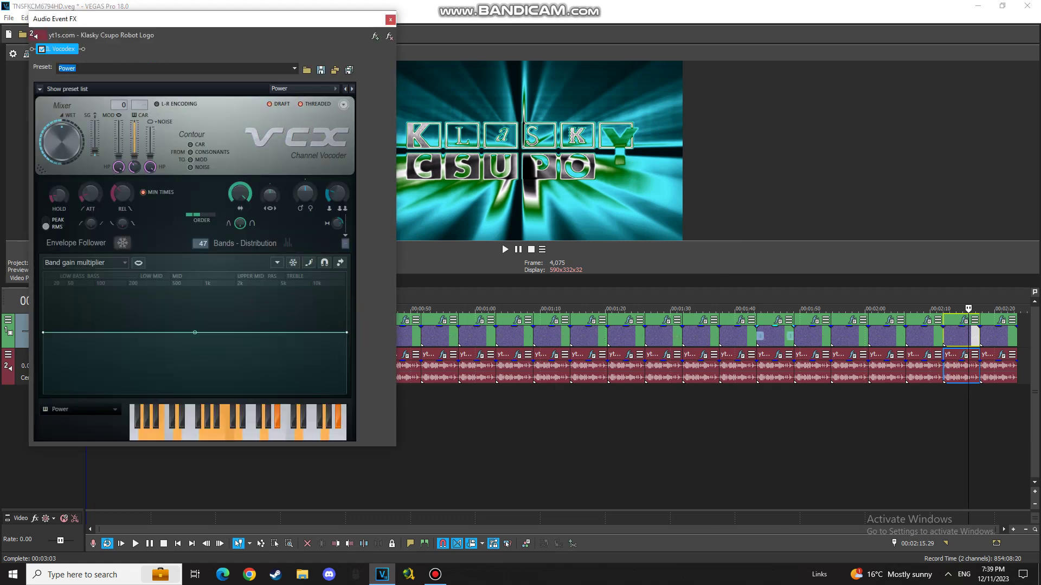
{"action": "left_click", "coordinate": [390, 19]}
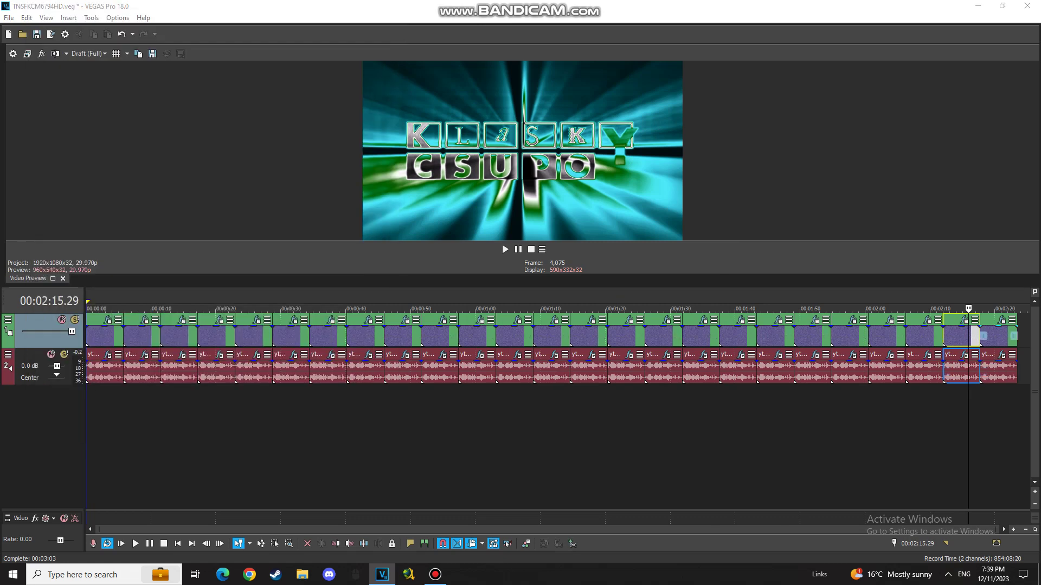
Examine the Rays and Glint video effect settings of the twenty-fifth clip.
{"action": "left_click", "coordinate": [1001, 335]}
{"action": "left_click", "coordinate": [1001, 321]}
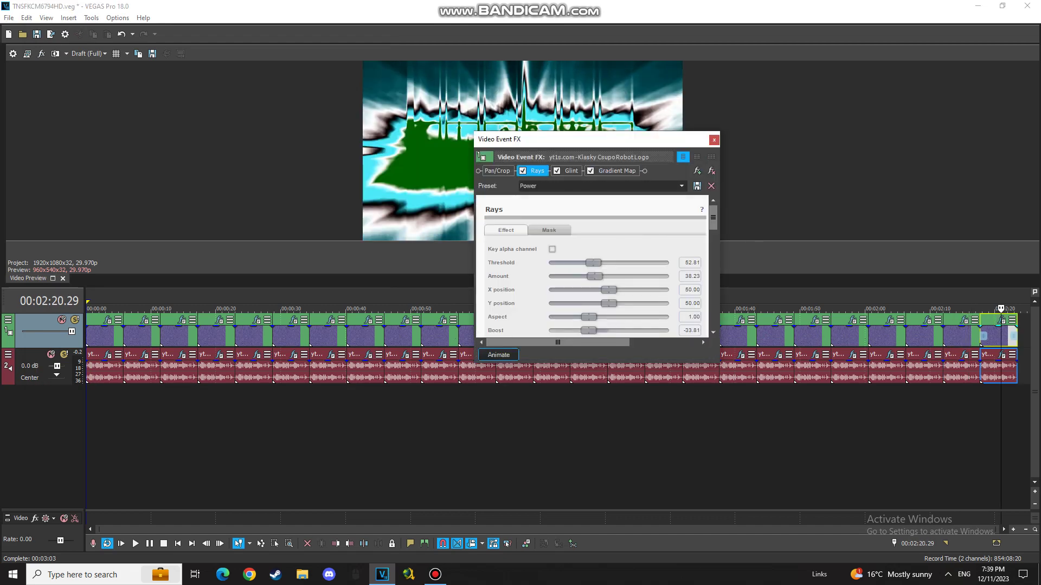
{"action": "left_click", "coordinate": [571, 170]}
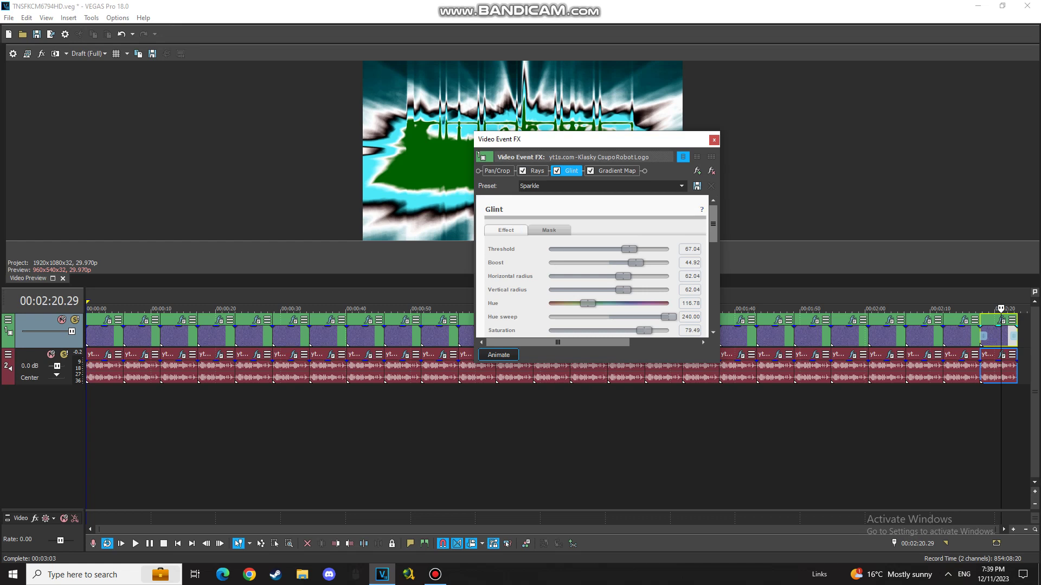
Examine the twenty-fifth clip's Gradient Map colour points and its IL Vocodex audio effect.
{"action": "left_click", "coordinate": [616, 171]}
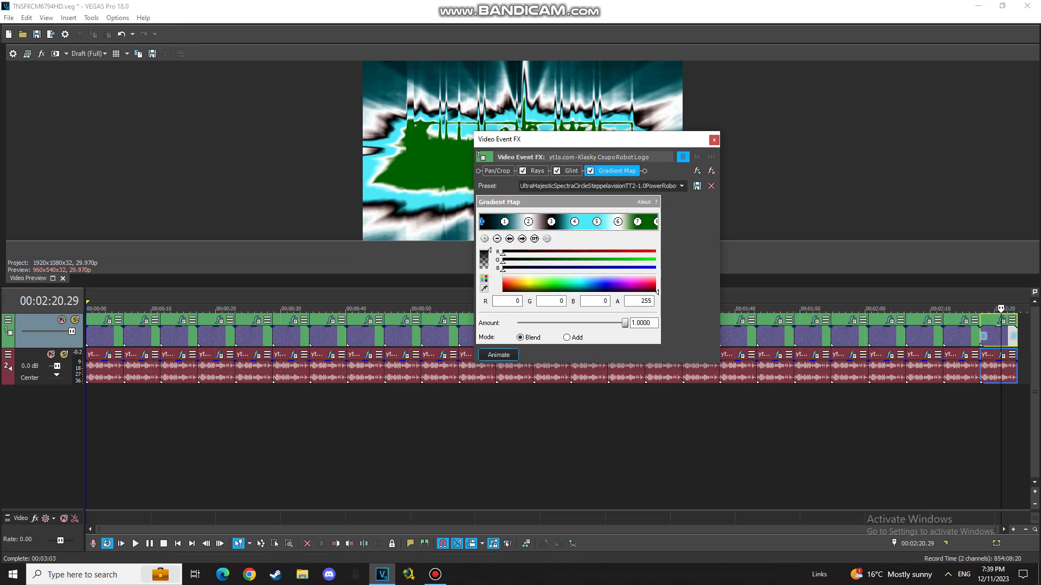
{"action": "left_click", "coordinate": [522, 238]}
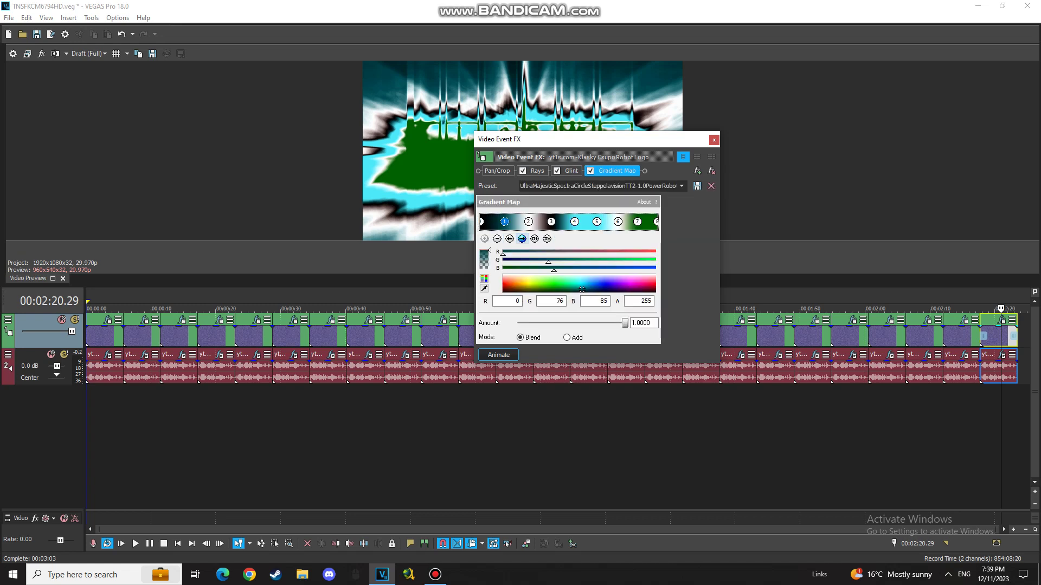
{"action": "left_click", "coordinate": [522, 239]}
{"action": "left_click", "coordinate": [522, 239]}
{"action": "left_click", "coordinate": [522, 238]}
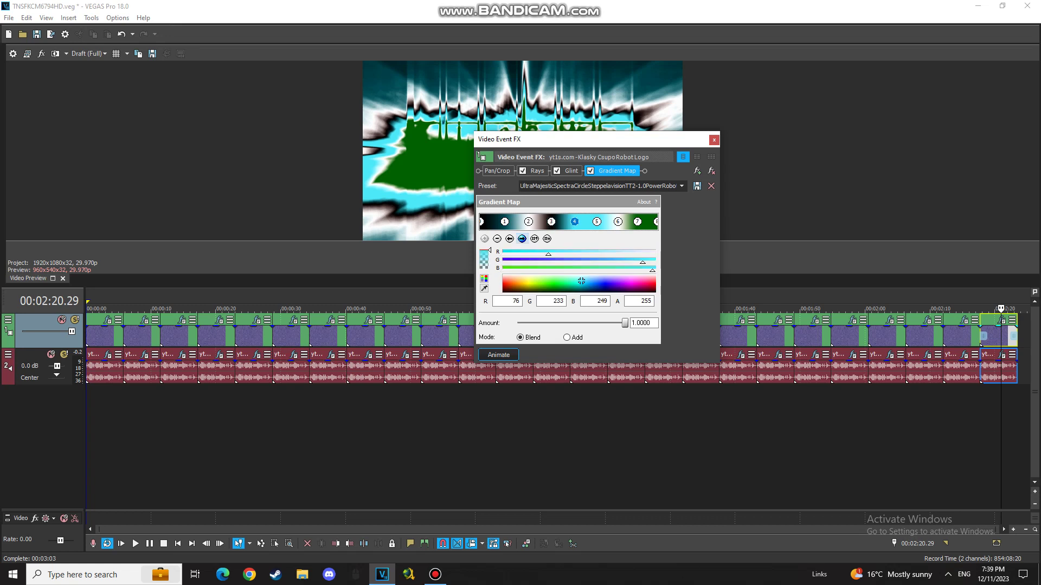
{"action": "left_click", "coordinate": [521, 239]}
{"action": "left_click", "coordinate": [521, 238]}
{"action": "left_click", "coordinate": [521, 239]}
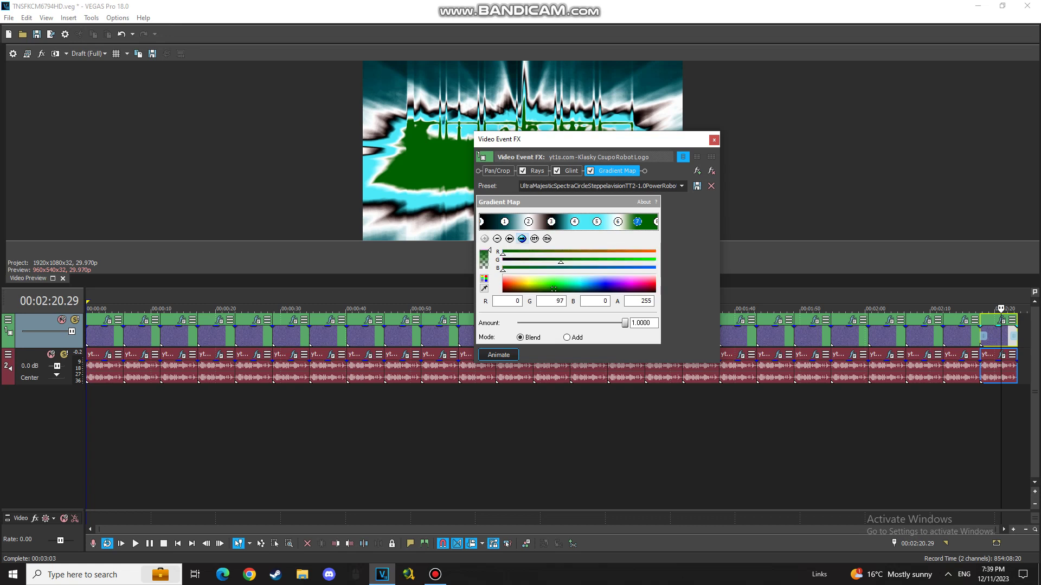
{"action": "left_click", "coordinate": [521, 238]}
{"action": "left_click", "coordinate": [714, 139]}
{"action": "left_click", "coordinate": [1000, 355]}
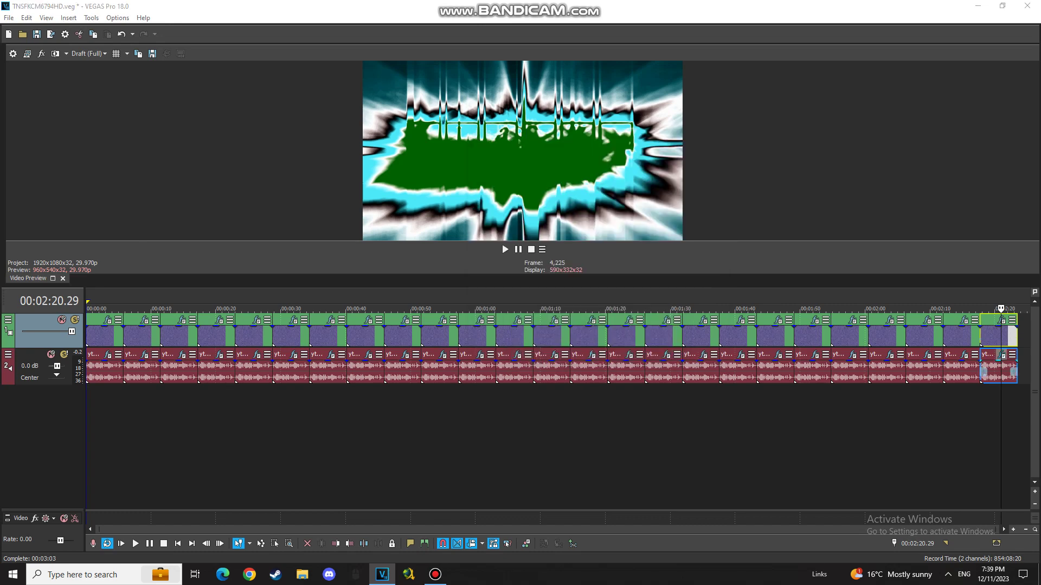
{"action": "left_click", "coordinate": [1001, 355]}
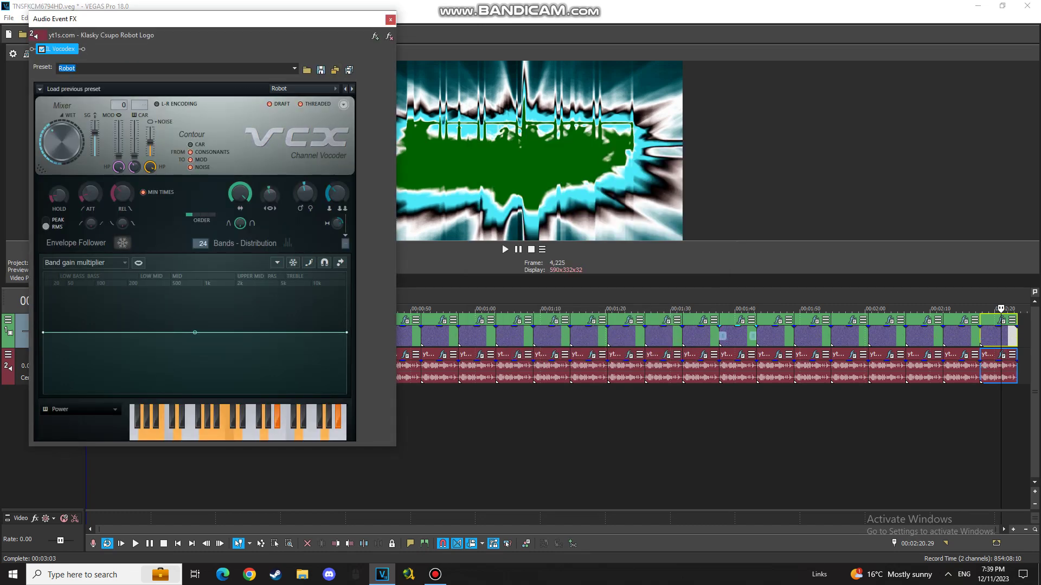